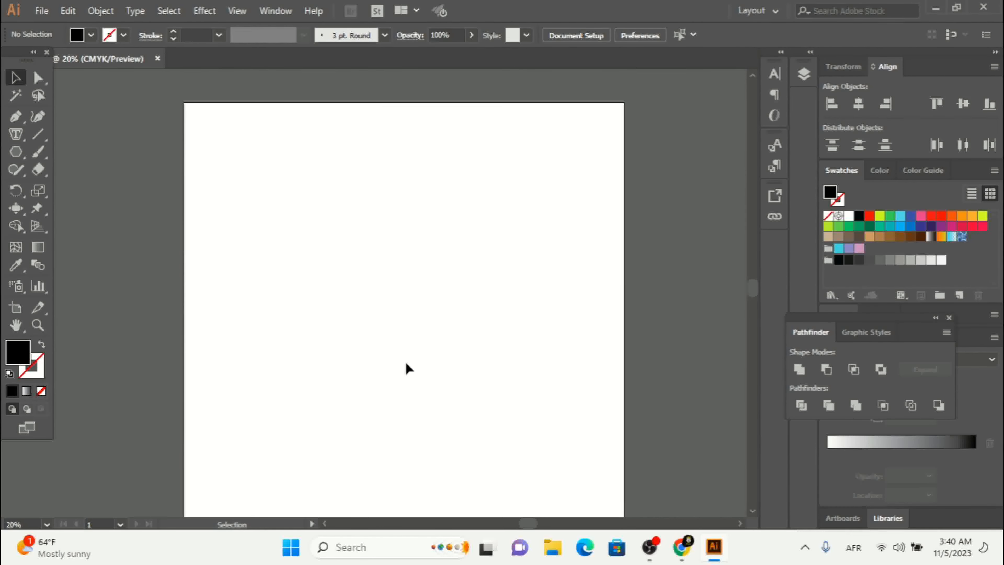
left_click(16, 133)
left_click(16, 134)
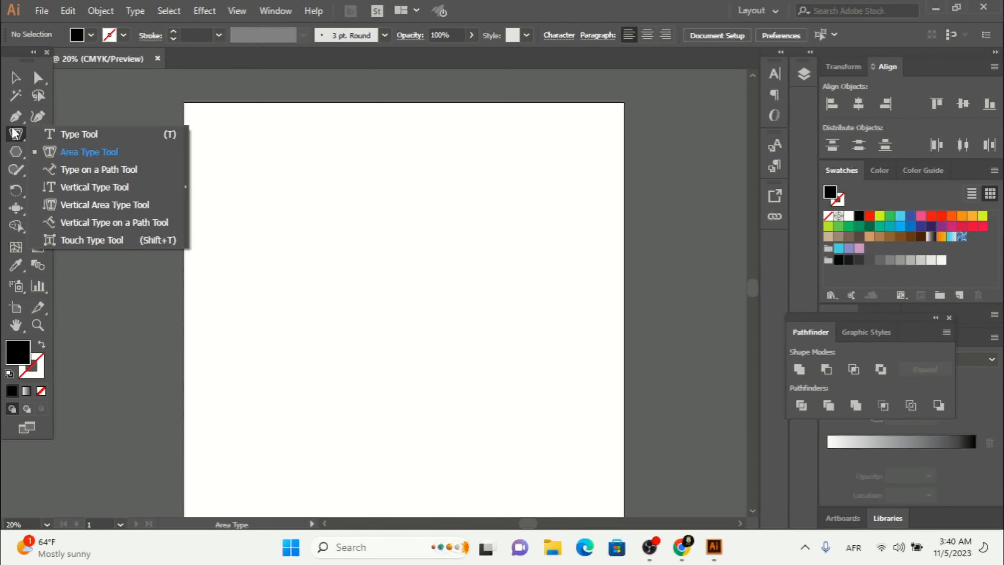
left_click(72, 134)
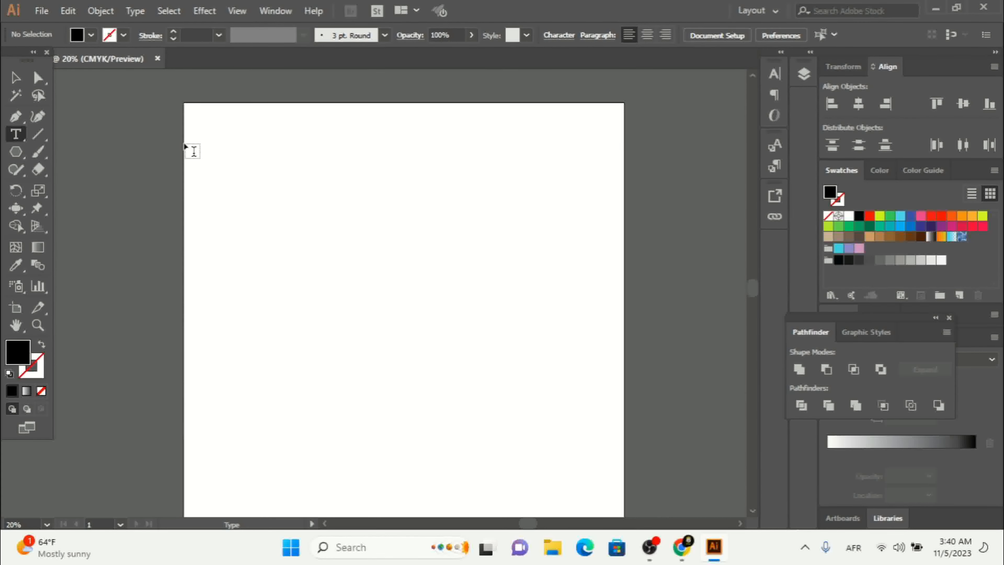
left_click(15, 78)
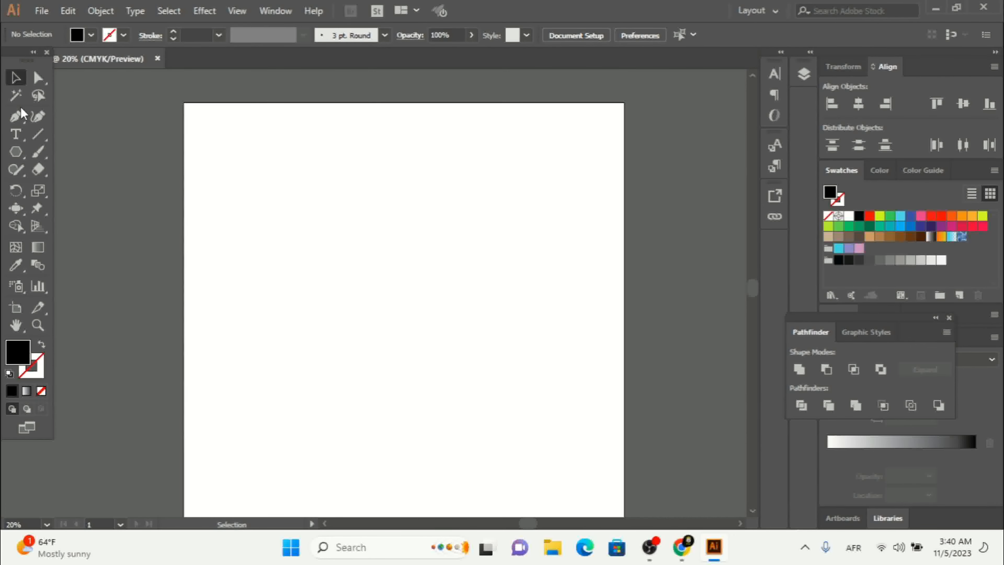
Create the point text "Hello World" in the upper part of the artboard with the Type tool.
left_click(14, 140)
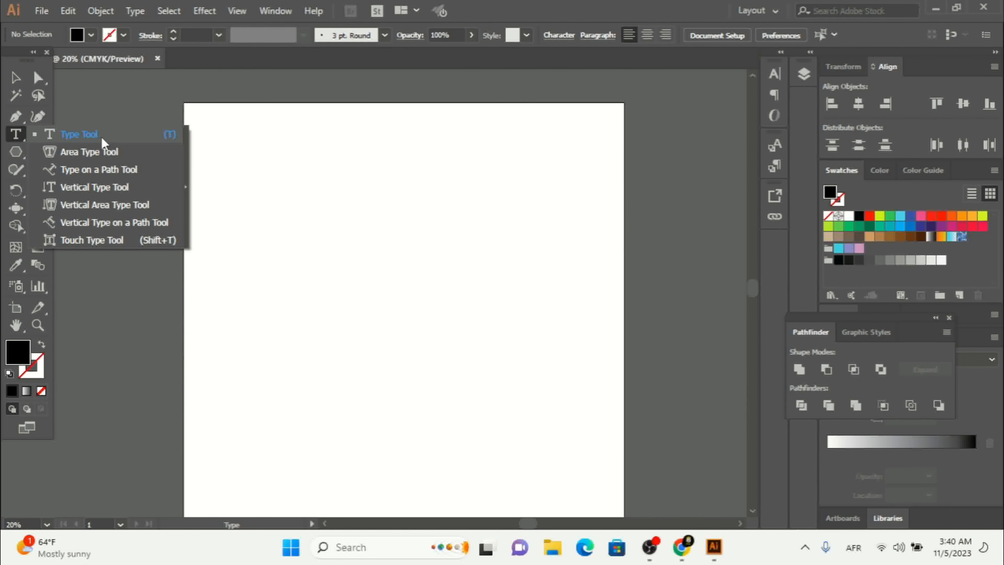
left_click(93, 136)
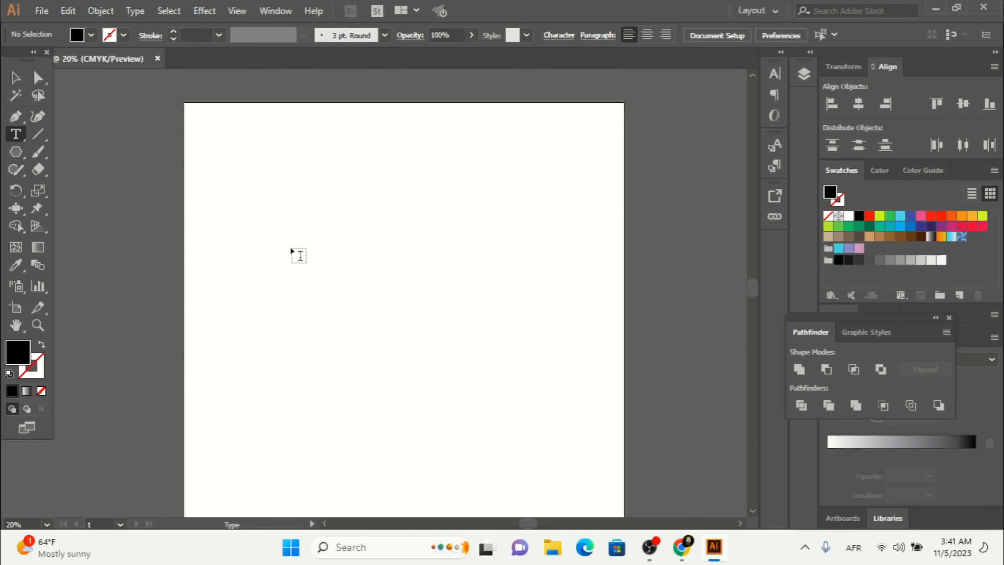
left_click(299, 255)
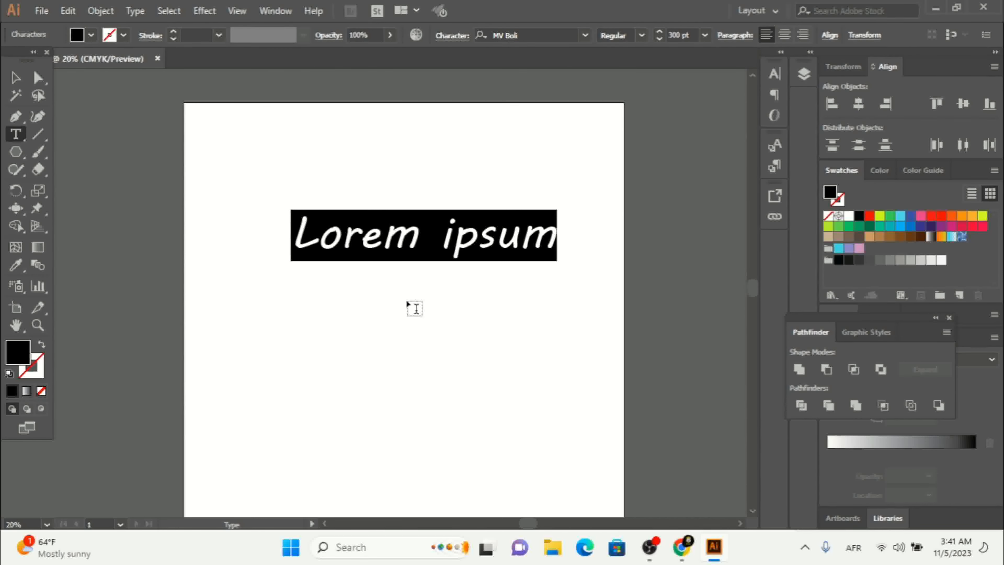
type("H")
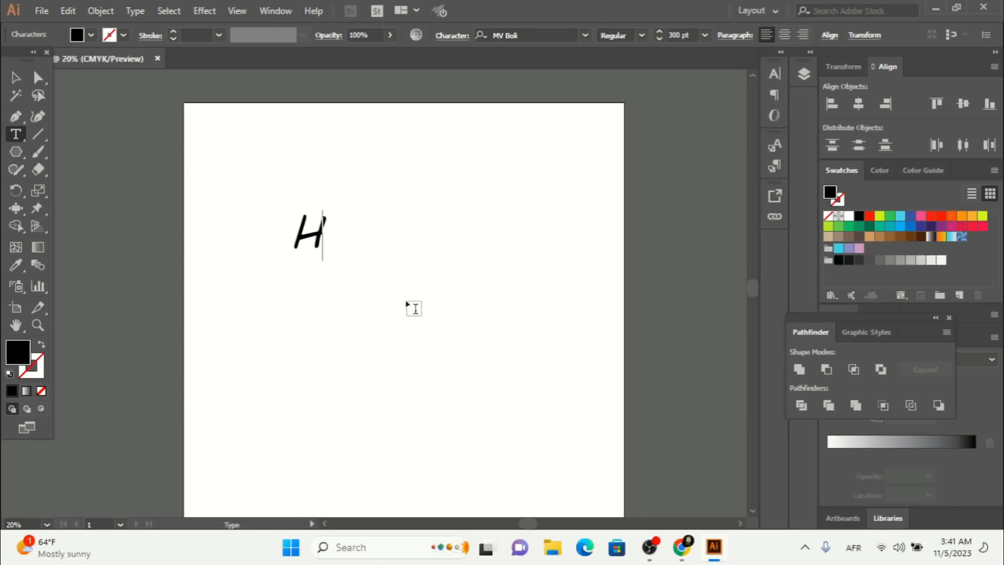
type("ello ")
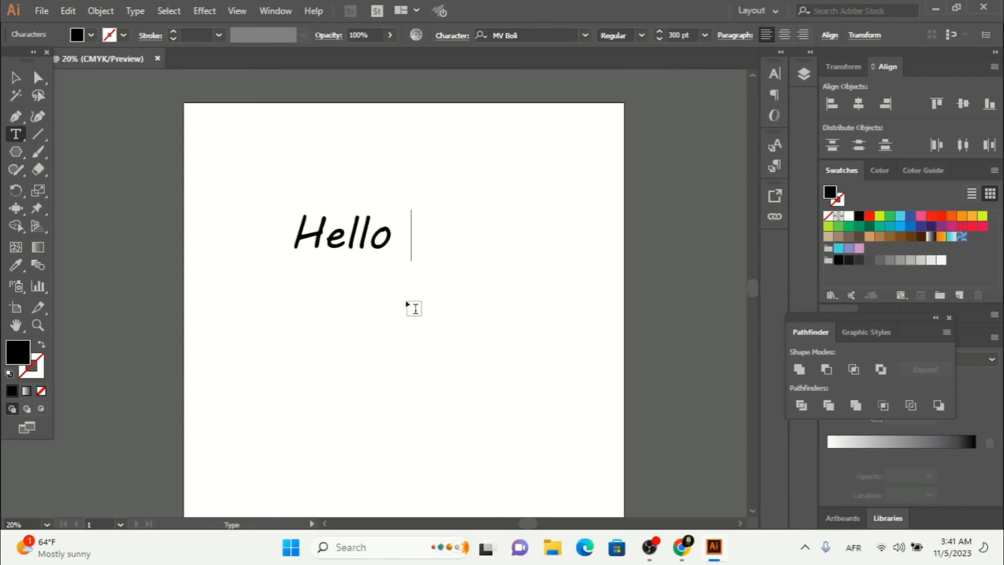
type("Wor")
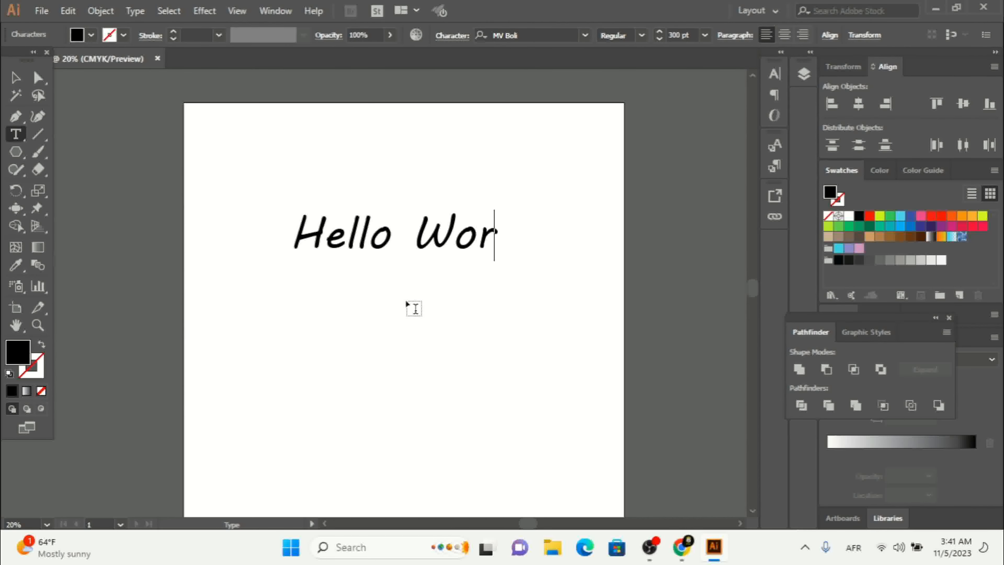
type("ld")
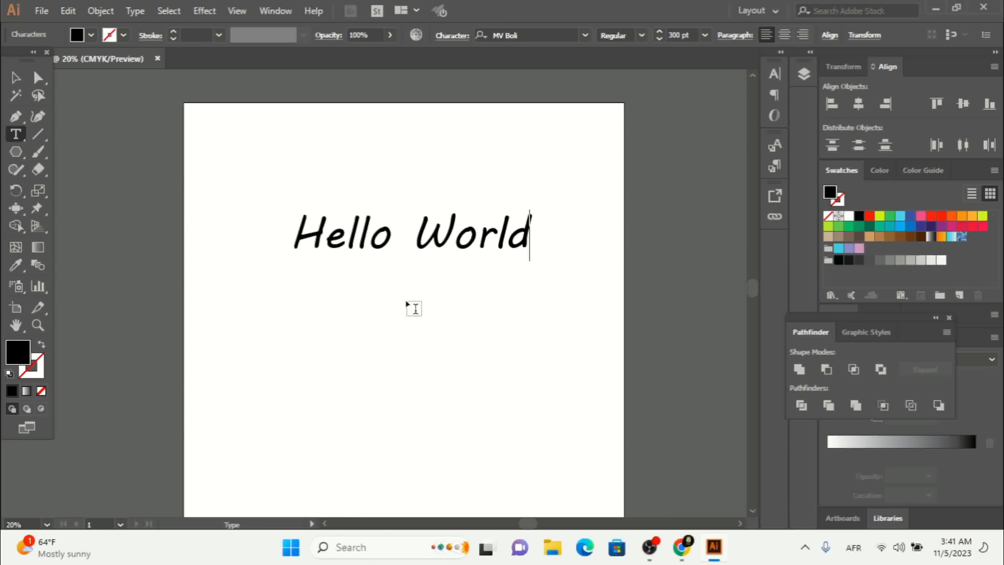
left_click(17, 81)
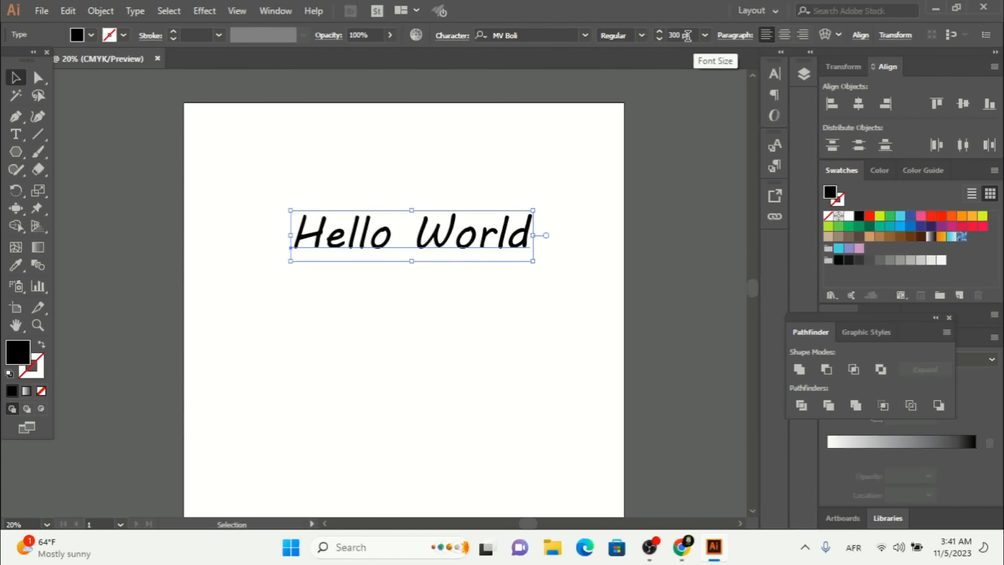
Move the "Hello World" text slightly downward on the artboard and deselect it.
left_click(455, 40)
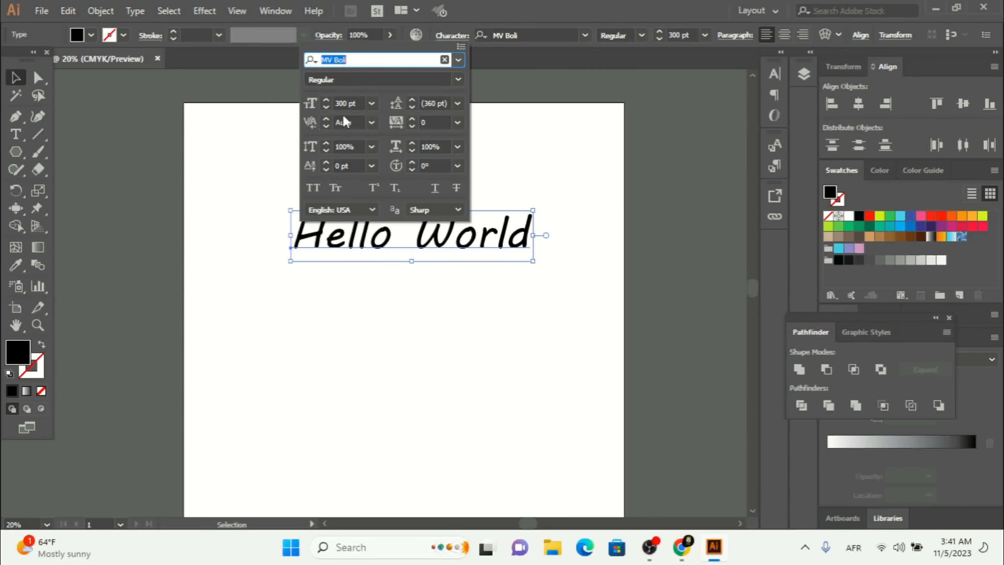
left_click(452, 35)
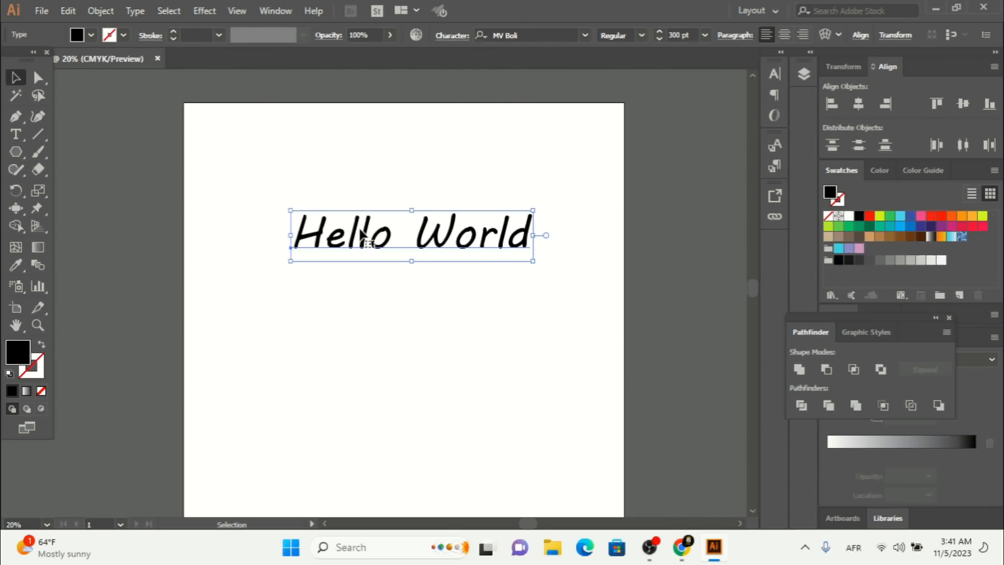
left_click_drag(380, 236, 376, 248)
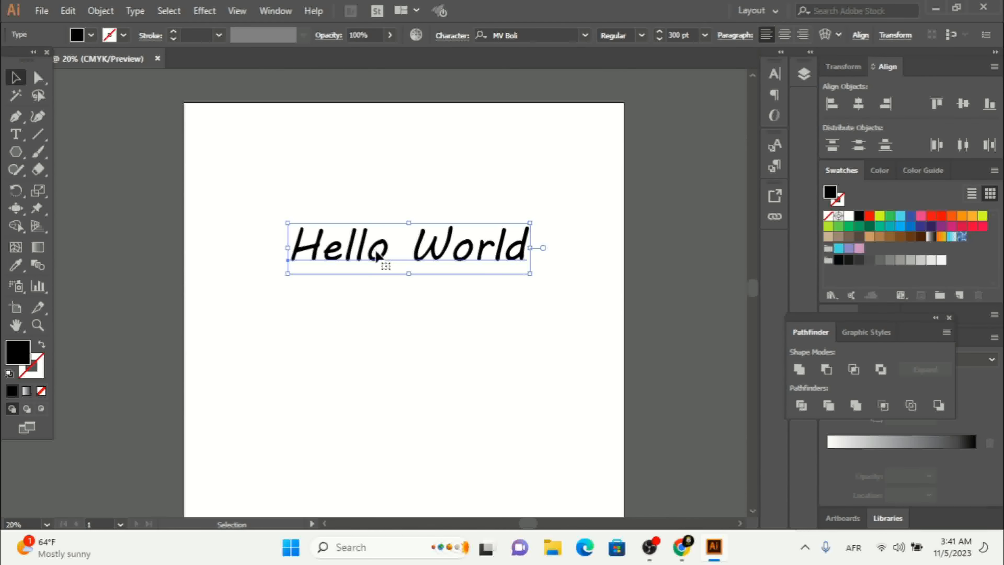
left_click(440, 184)
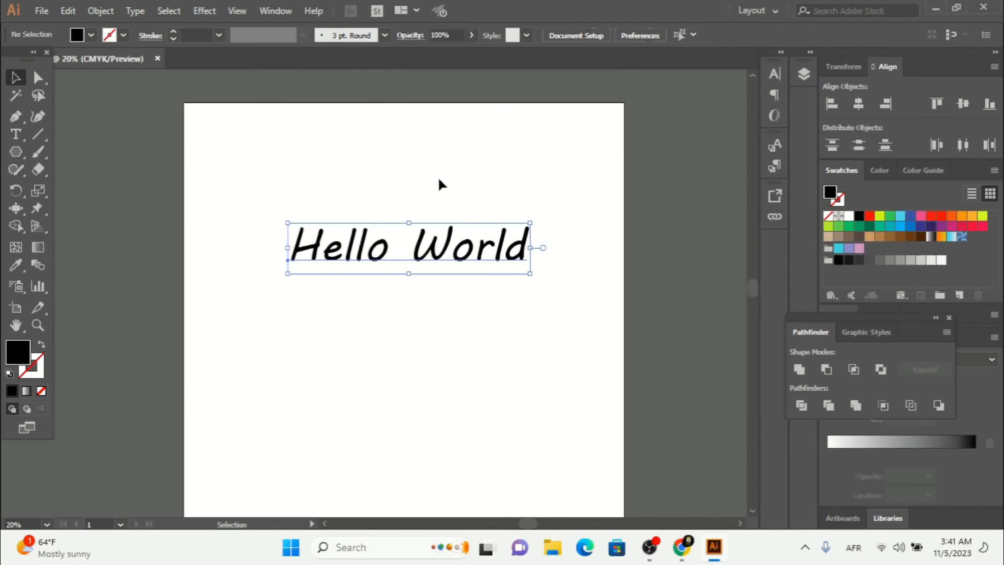
left_click(14, 139)
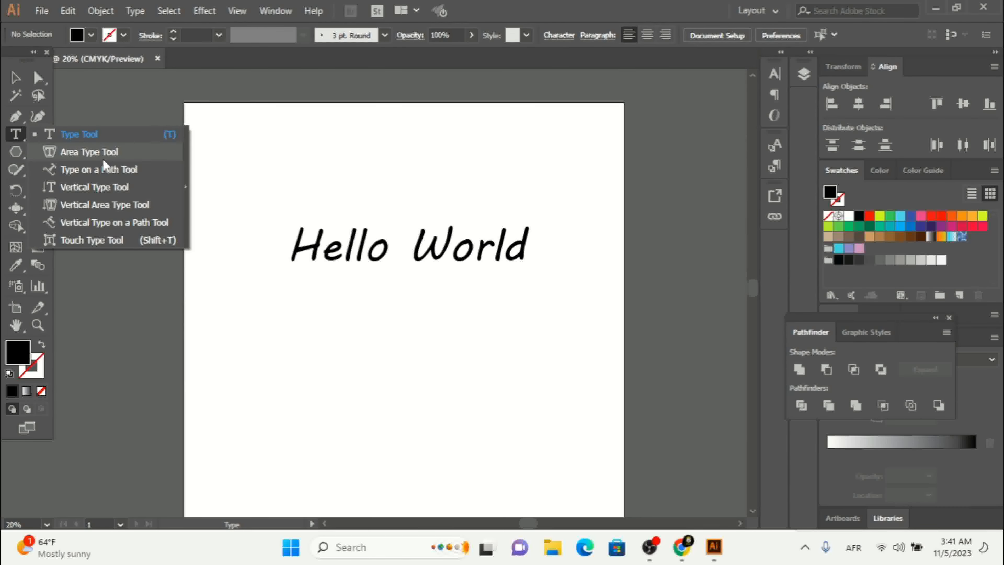
left_click(76, 150)
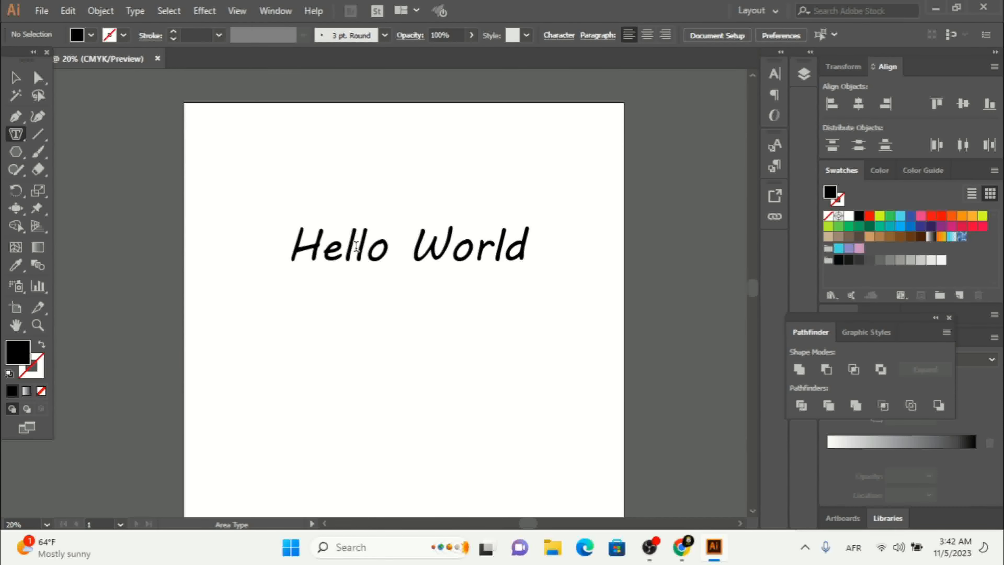
left_click_drag(353, 247, 288, 248)
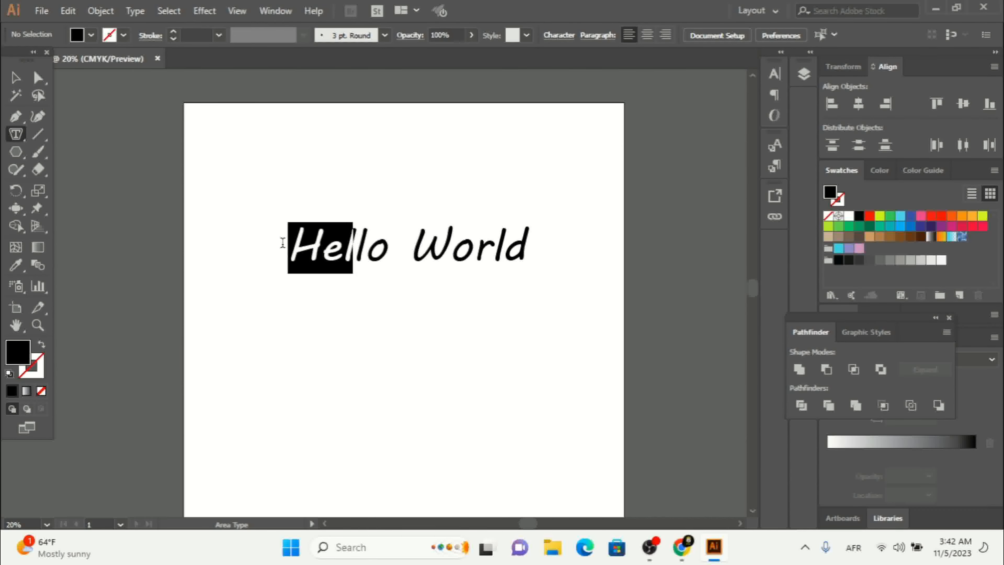
left_click(367, 241)
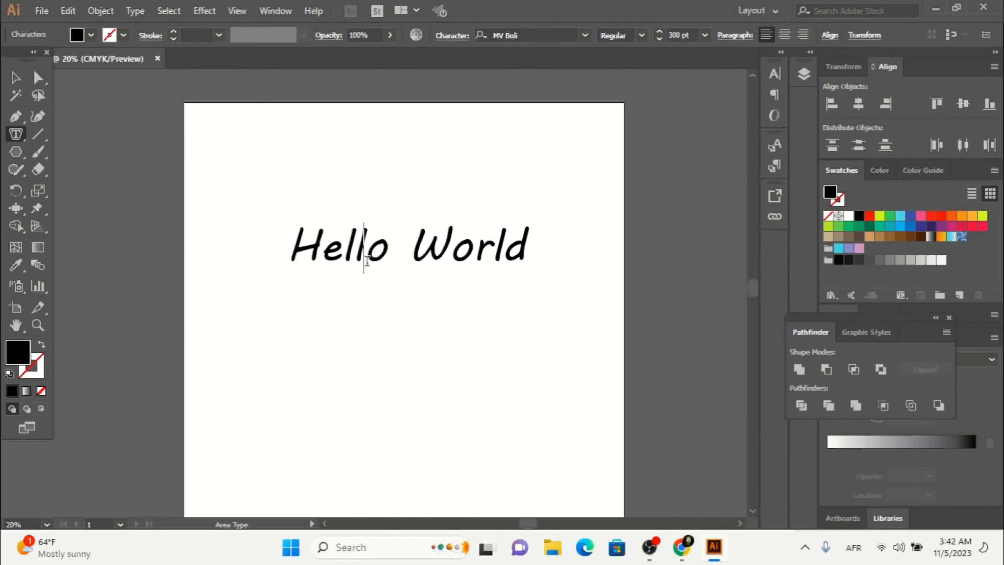
type("hf")
key("BackSpace")
key("BackSpace")
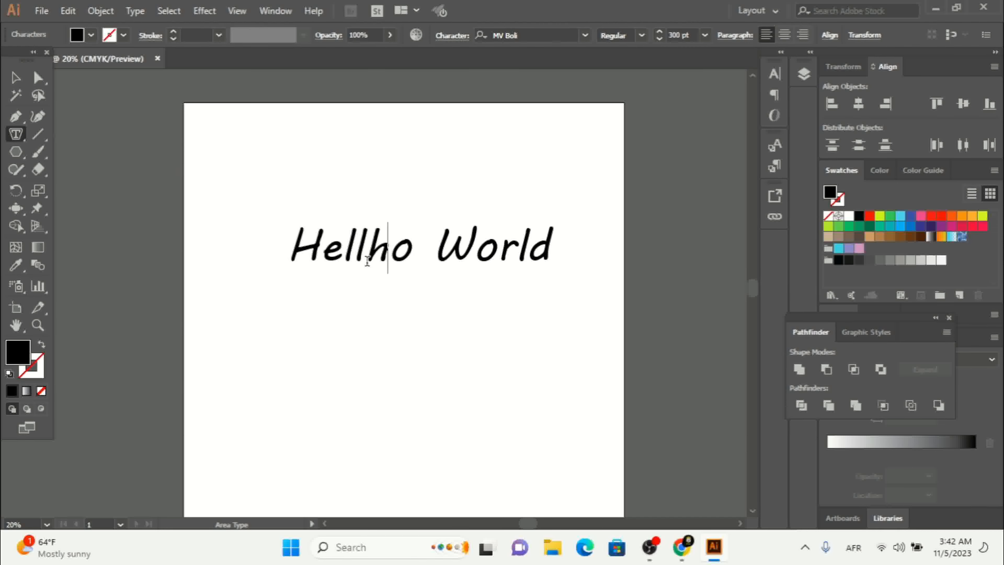
left_click(16, 77)
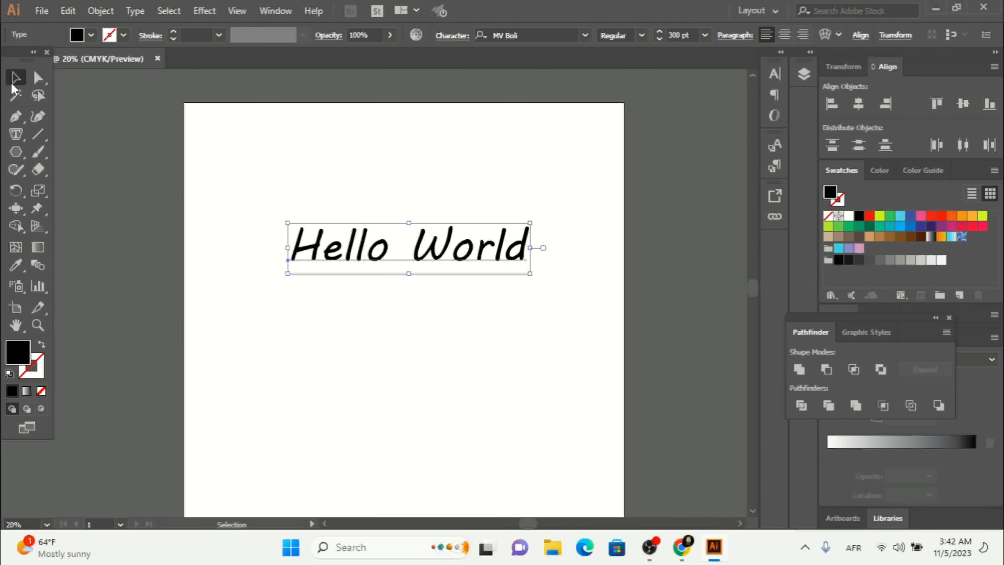
Draw a black hexagon with the Polygon tool and move it below the "Hello World" text.
left_click(15, 151)
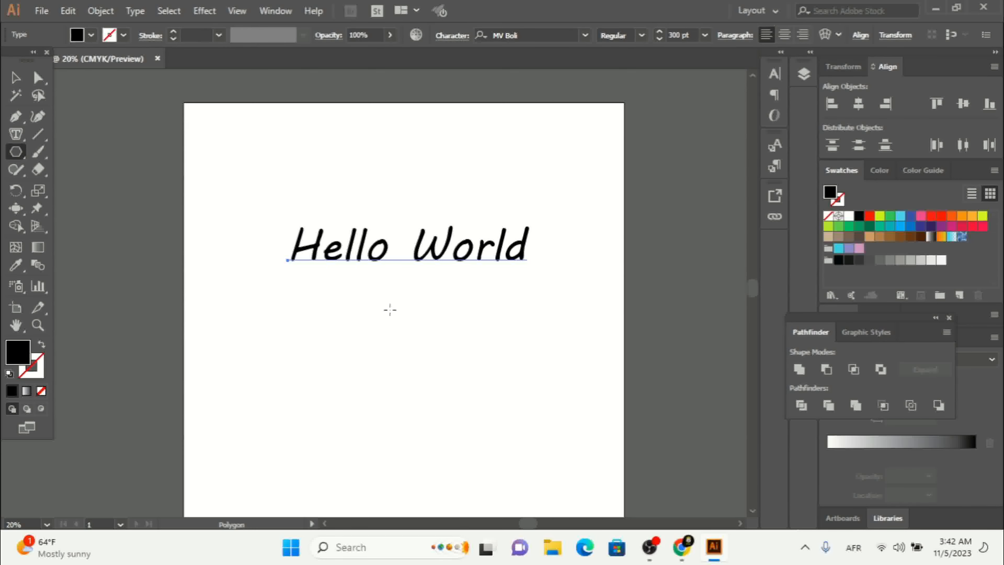
left_click_drag(386, 311, 434, 374)
left_click(16, 77)
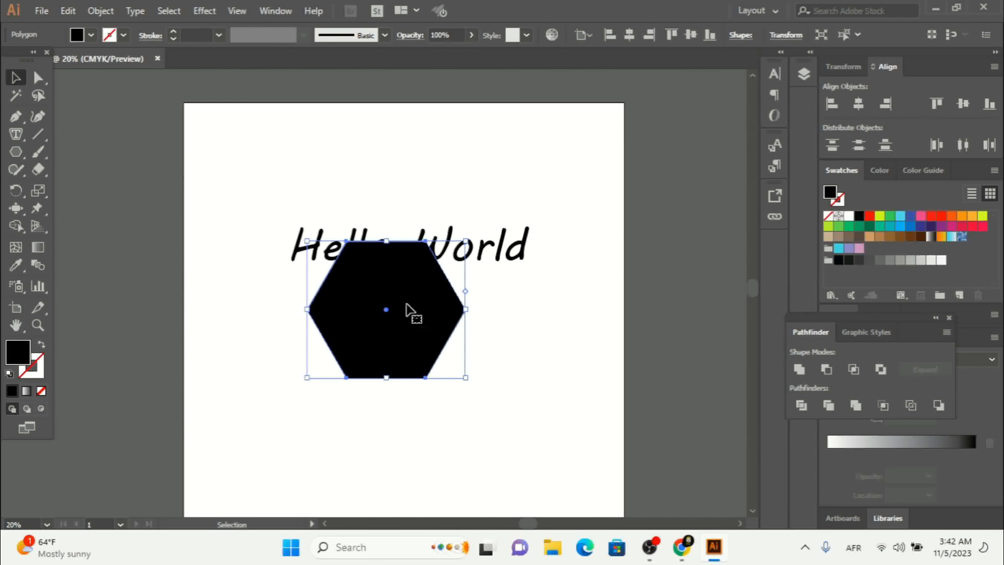
left_click_drag(421, 302, 424, 364)
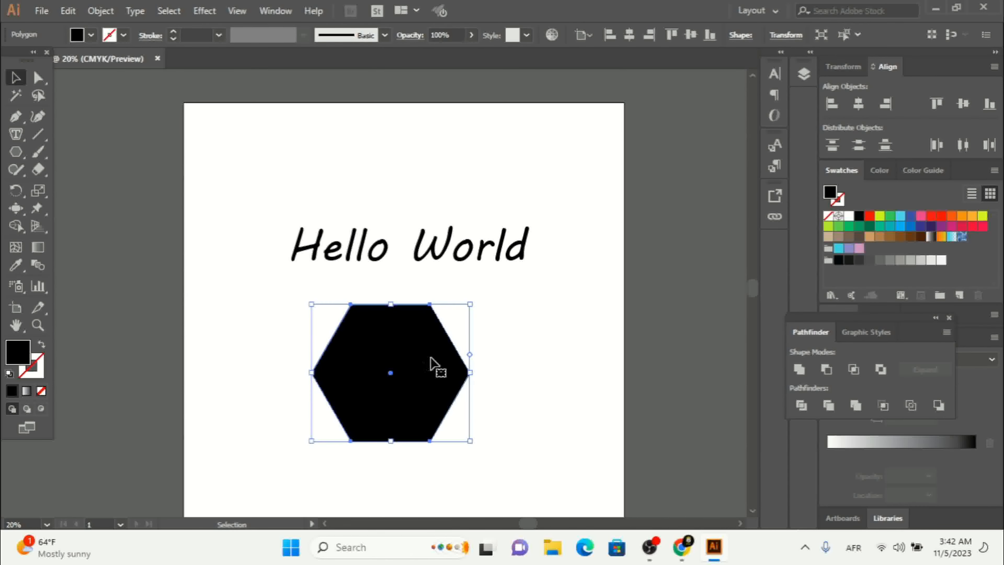
Try to place area type inside the black hexagon.
left_click(19, 135)
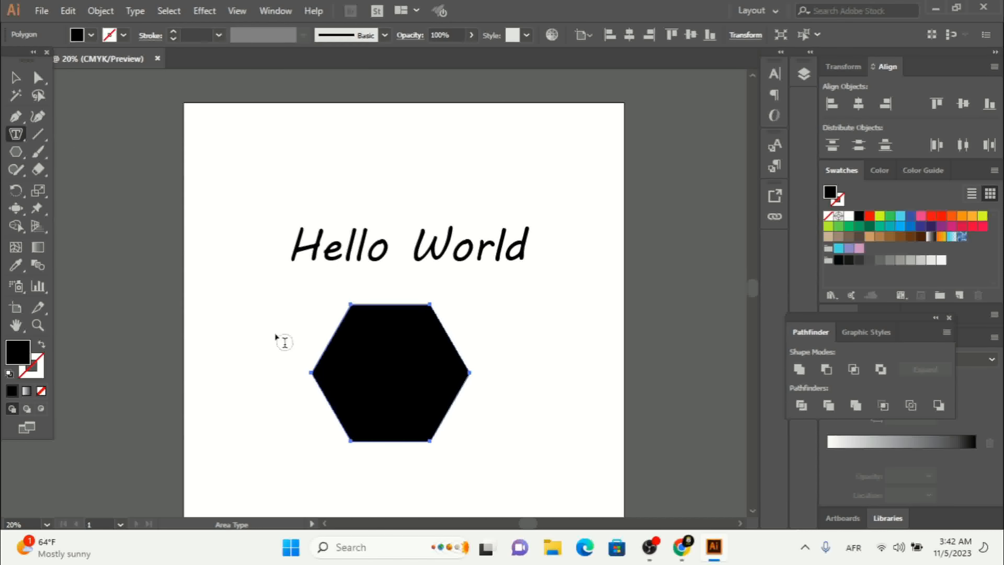
left_click(388, 376)
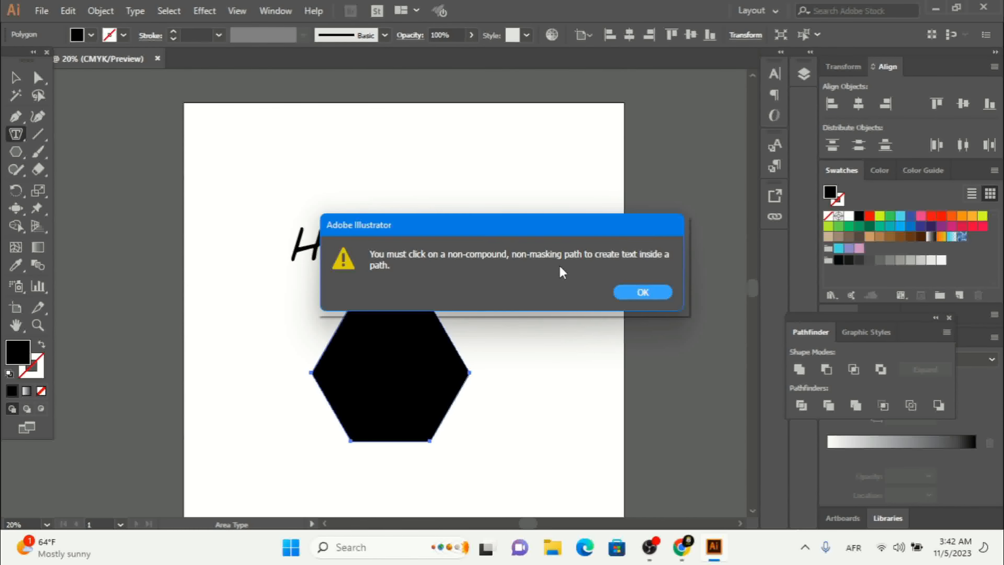
left_click(643, 293)
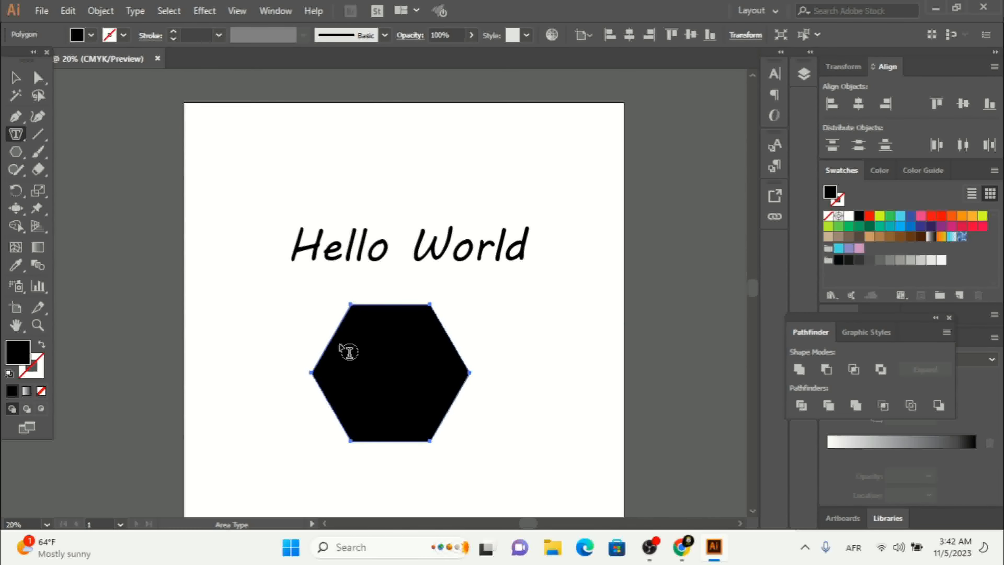
Place type on a path around the black hexagon reading "Logo is best for brandin" and deselect it.
left_click(16, 136)
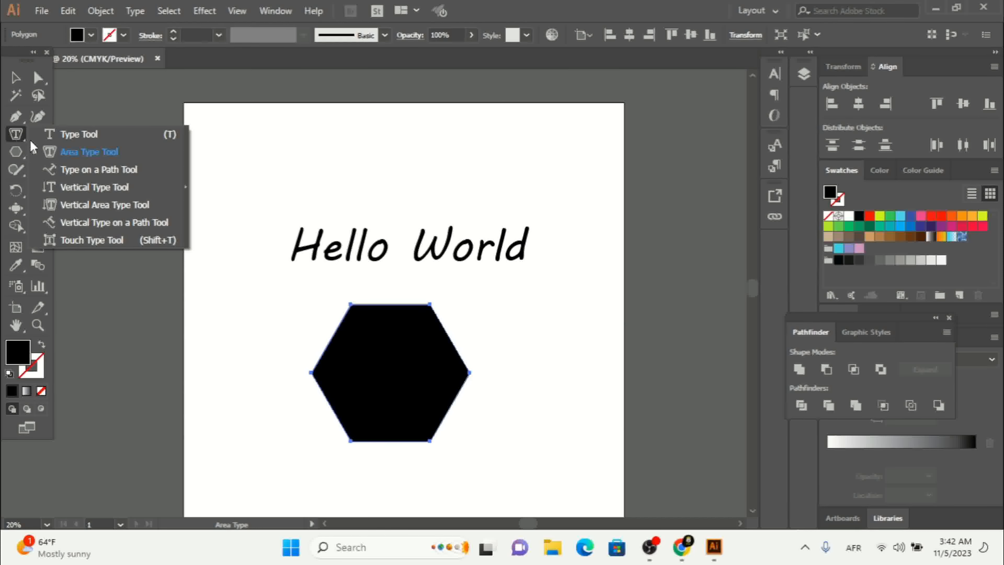
left_click(110, 173)
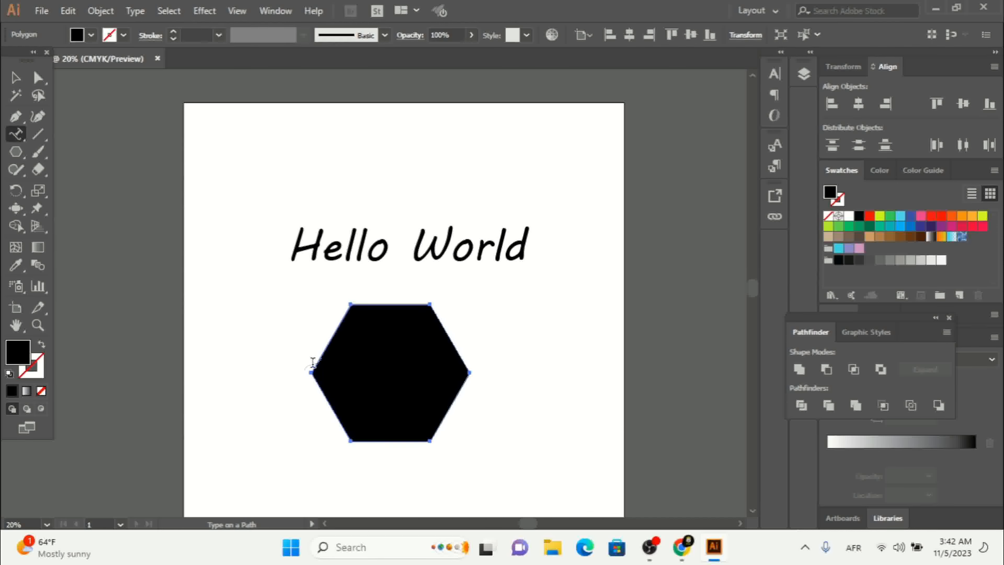
left_click(337, 331)
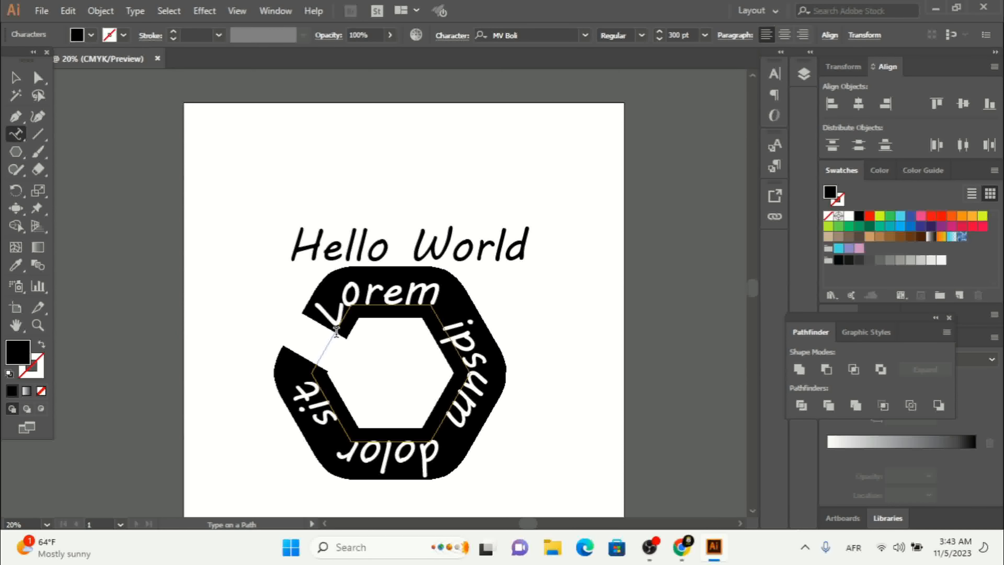
type("Logo is b")
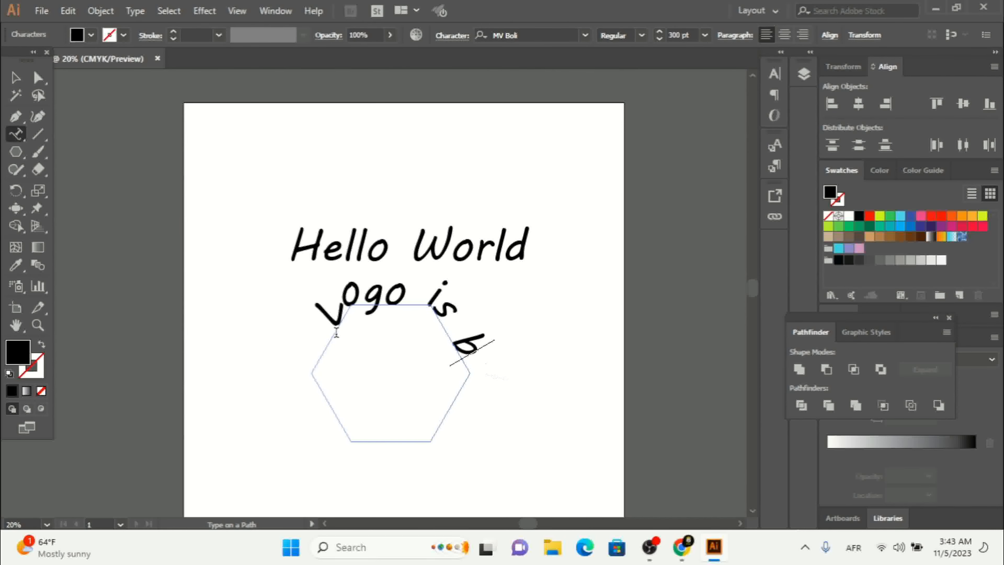
type("est for")
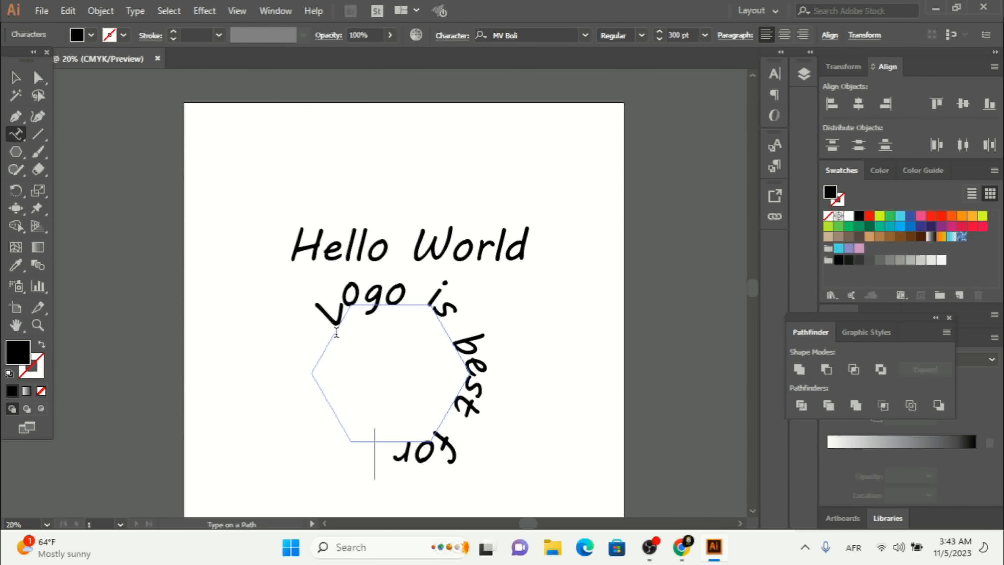
type(" brand!")
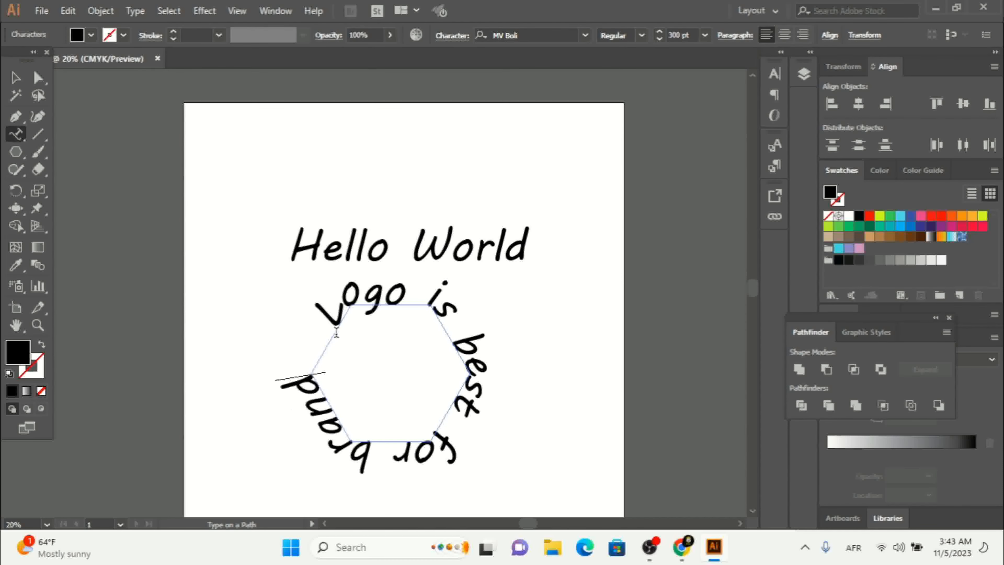
type("ng")
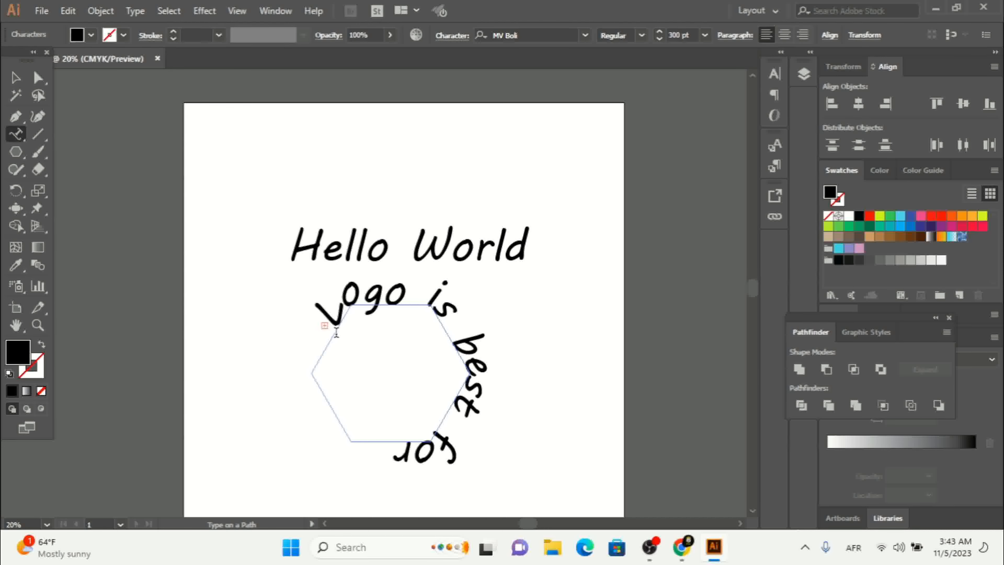
key("BackSpace")
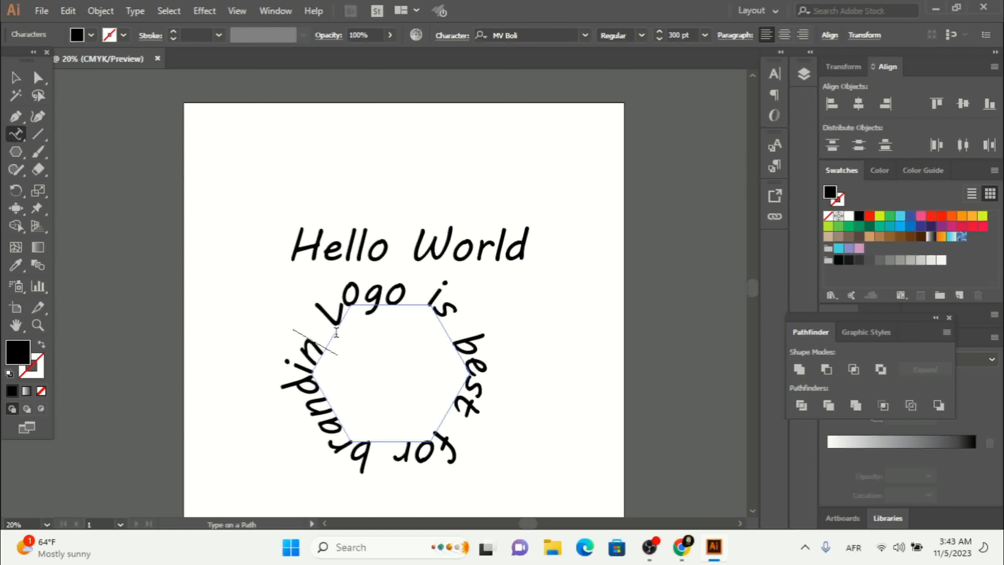
key("Escape")
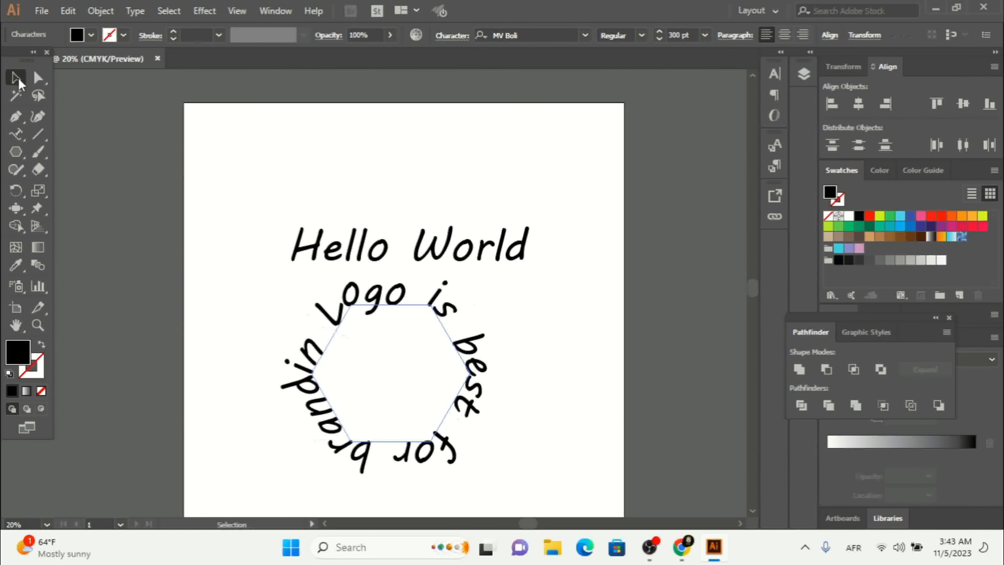
left_click(182, 343)
left_click_drag(294, 309, 455, 426)
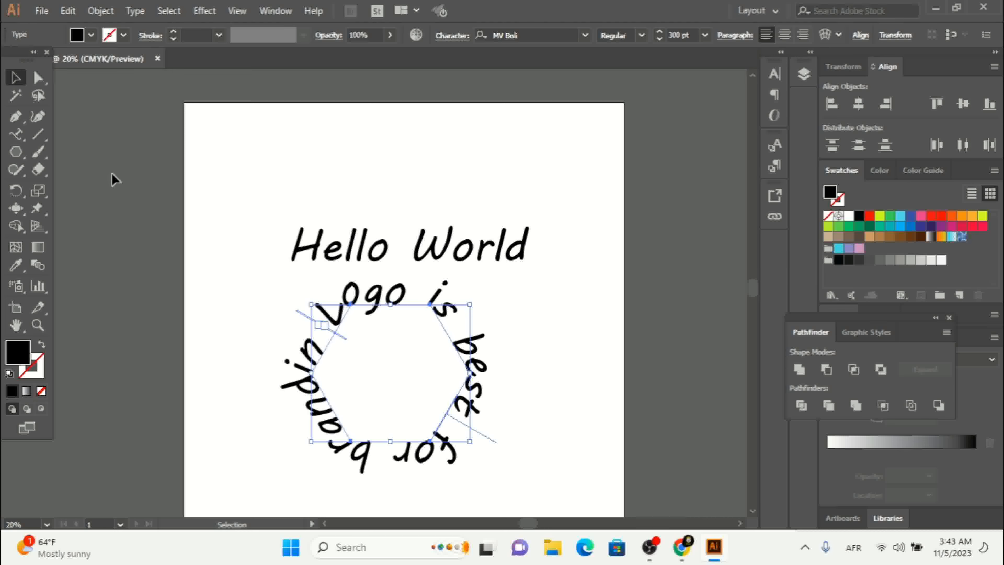
left_click_drag(16, 134, 110, 156)
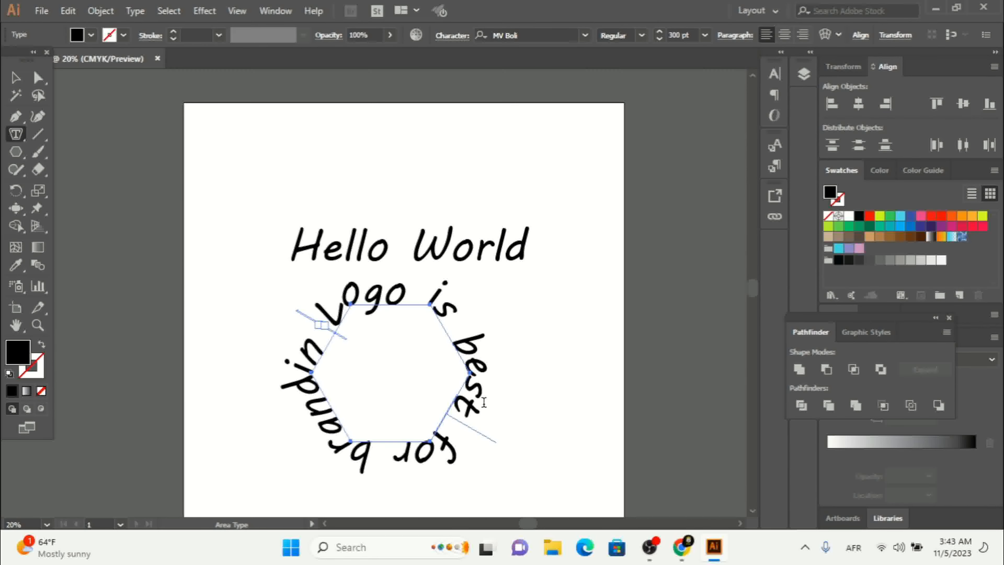
left_click_drag(341, 297, 434, 304)
left_click(435, 302)
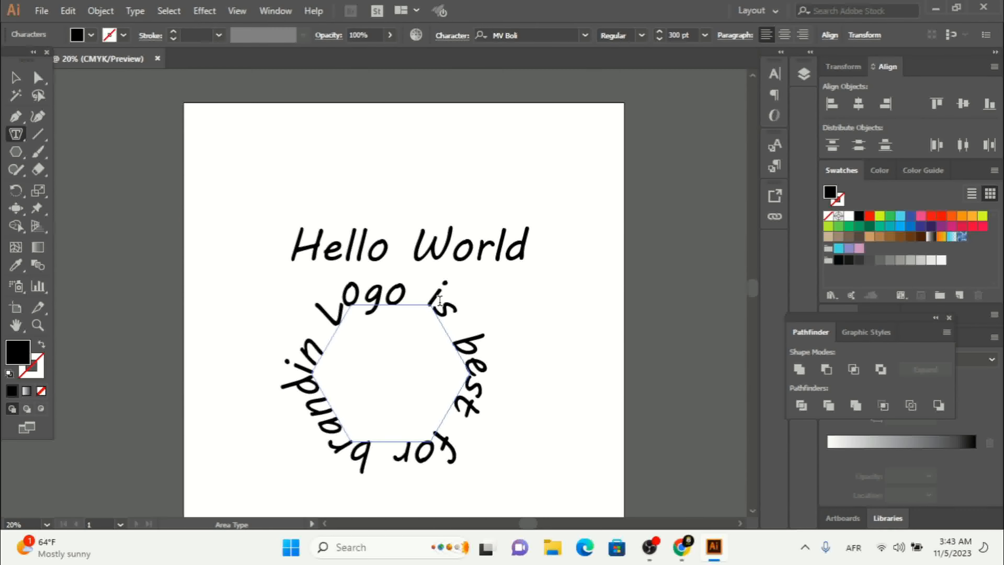
left_click_drag(467, 341, 351, 434)
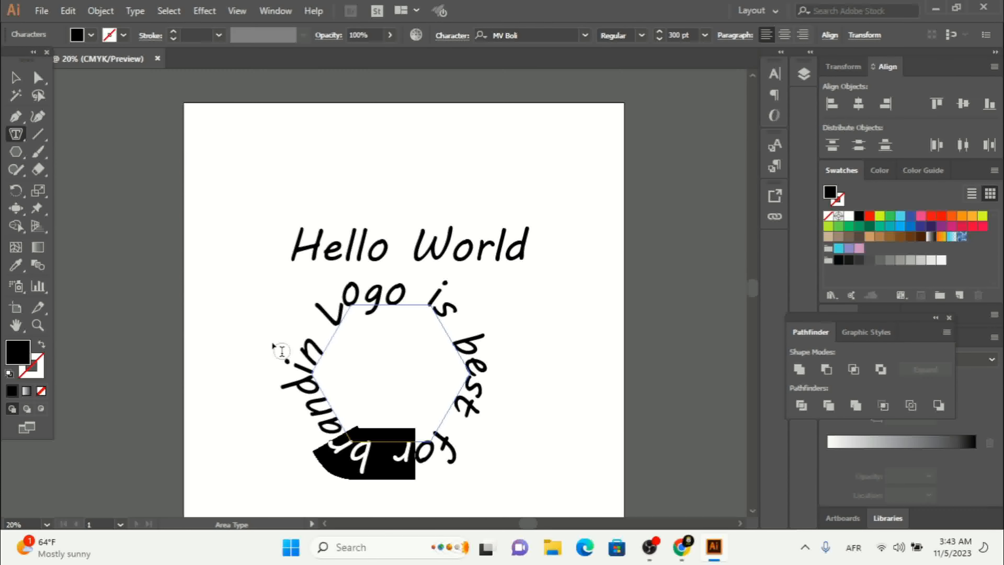
left_click(15, 80)
left_click(159, 271)
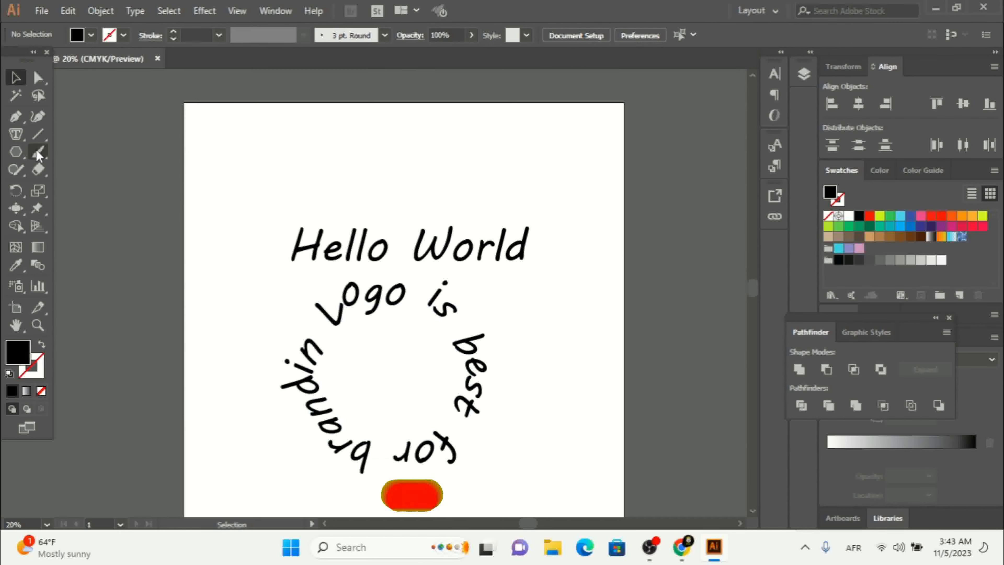
Move the hexagon path text sideways so it overlaps the artboard's right edge.
left_click(16, 134)
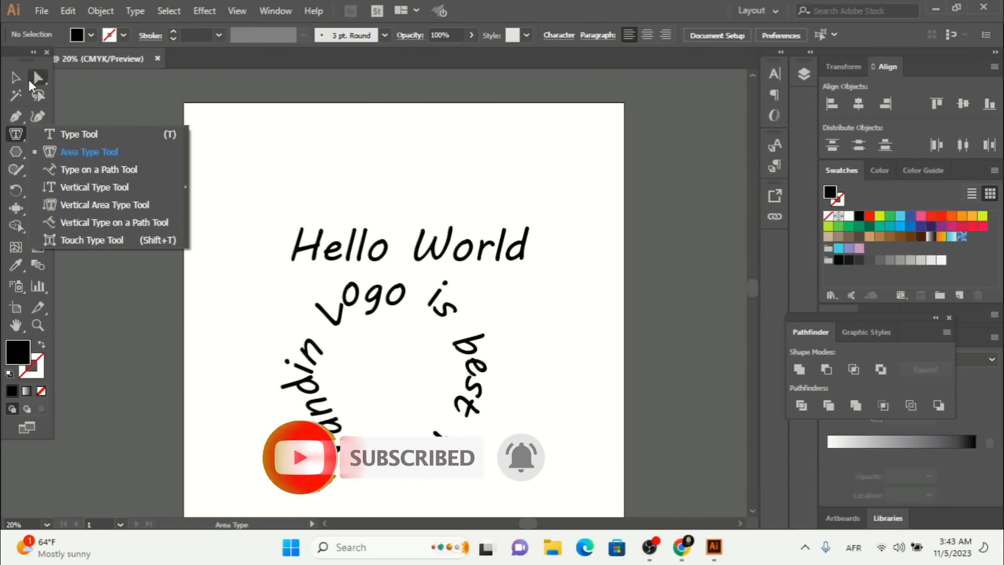
left_click(16, 77)
left_click_drag(315, 348, 510, 352)
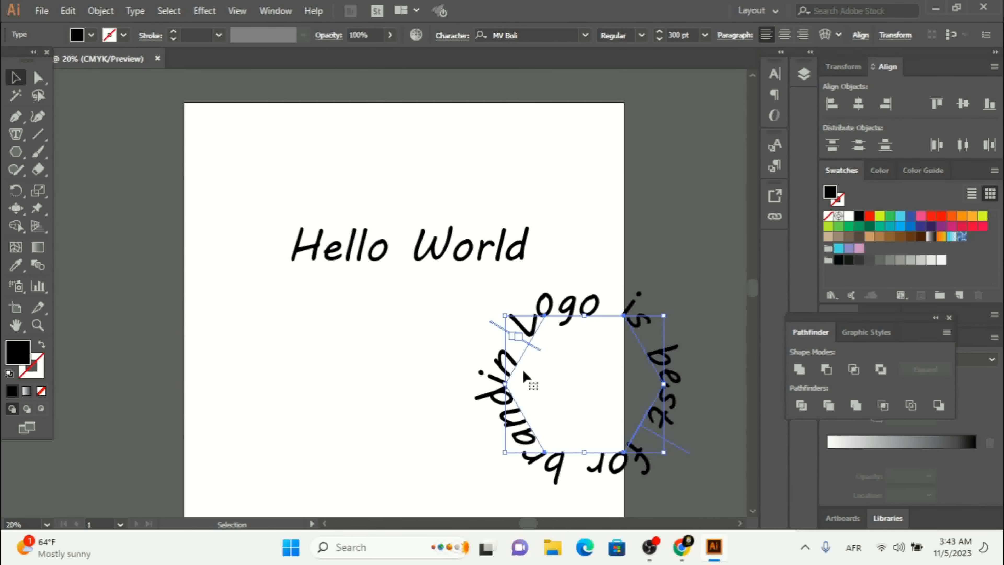
left_click_drag(521, 365, 544, 362)
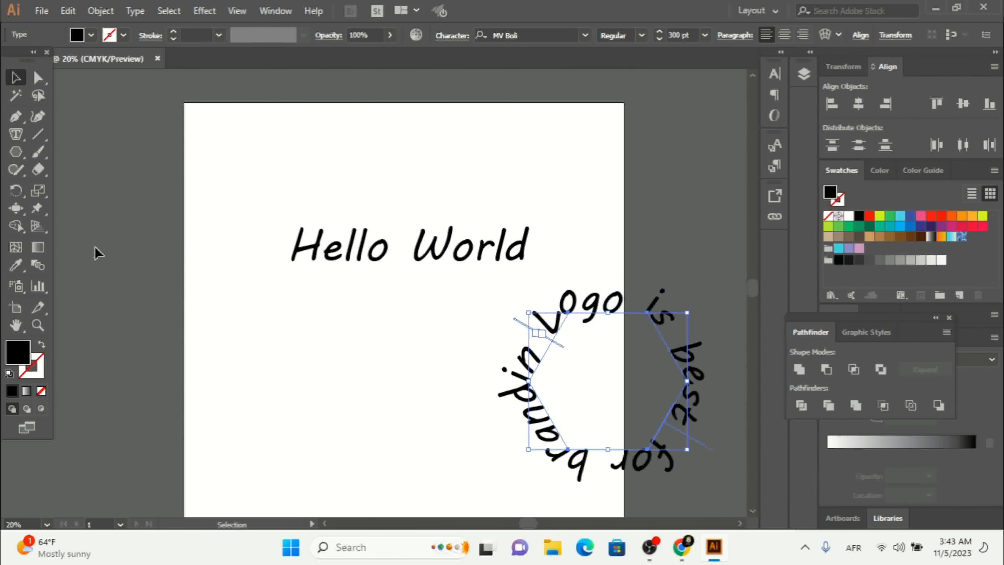
Draw a black circle with the Ellipse tool and move it below the "Hello World" text.
left_click_drag(24, 154, 100, 194)
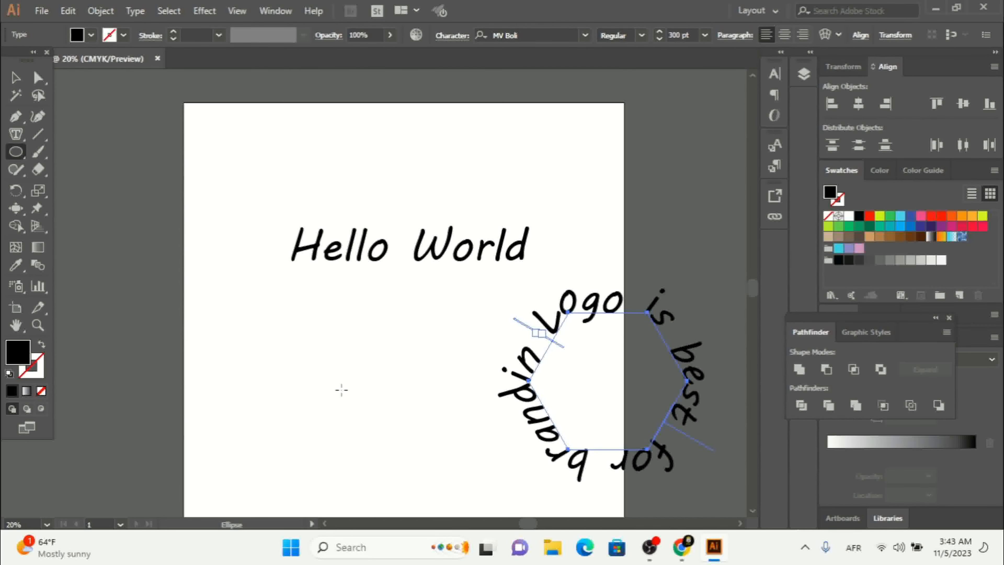
left_click_drag(339, 307, 408, 386)
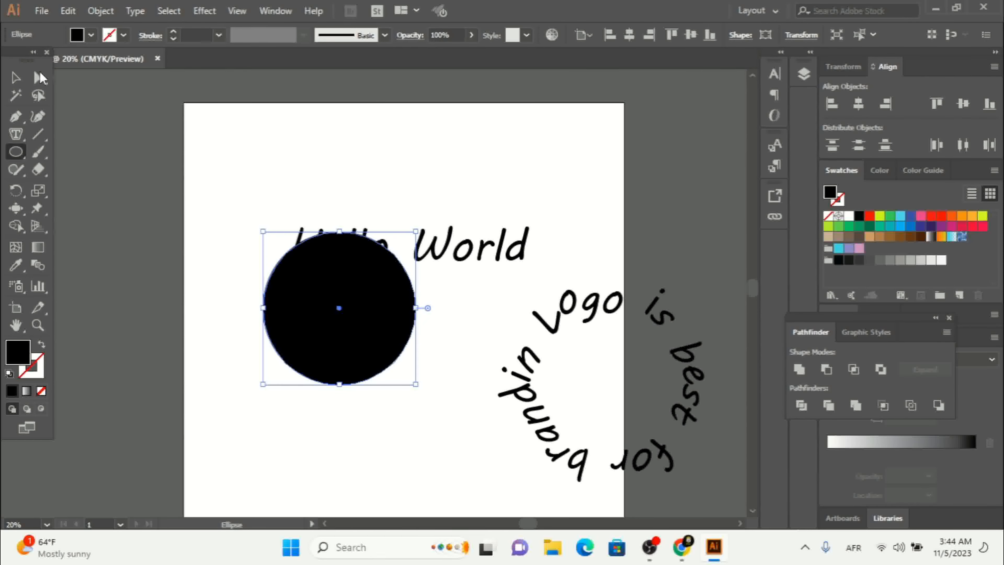
left_click(16, 77)
left_click_drag(282, 278, 284, 346)
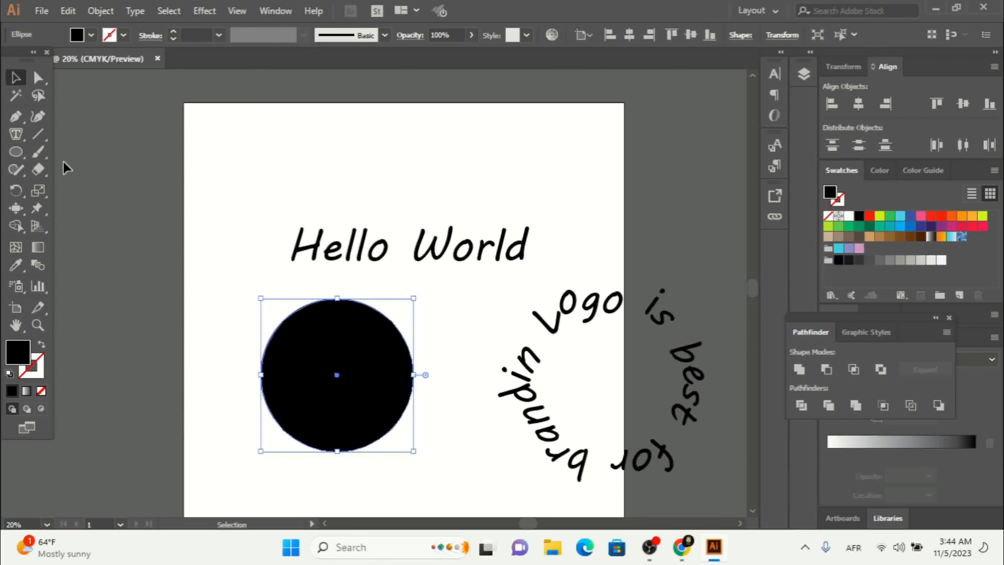
Place type on a path around the black circle reading "Logo is best for brand".
left_click(37, 134)
left_click(21, 137)
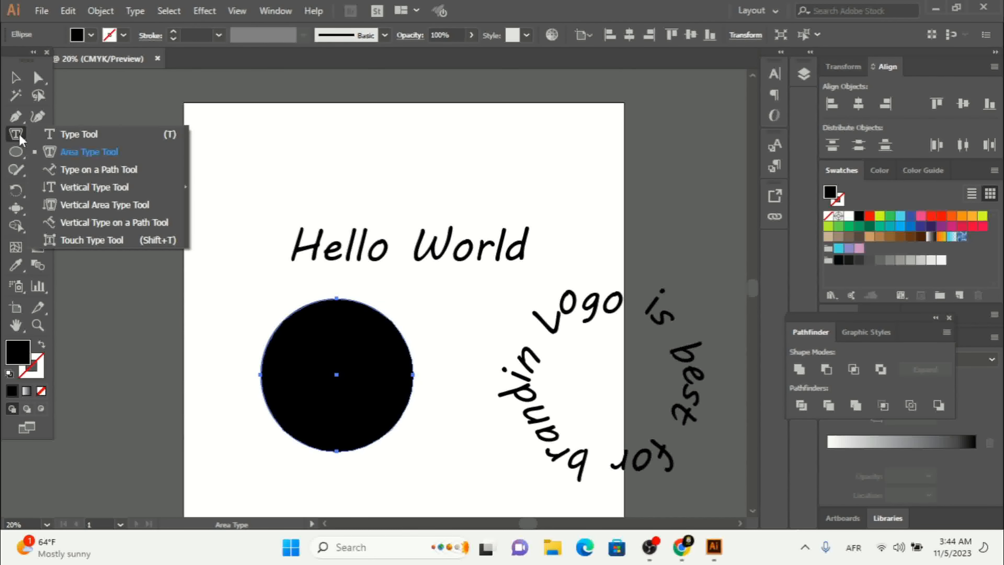
left_click(98, 170)
left_click(340, 297)
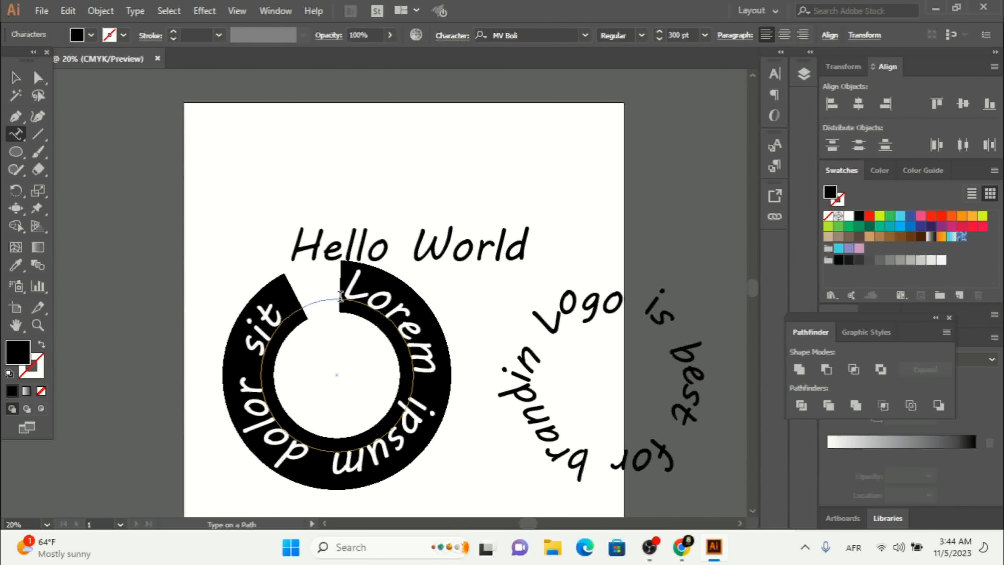
type("Logo")
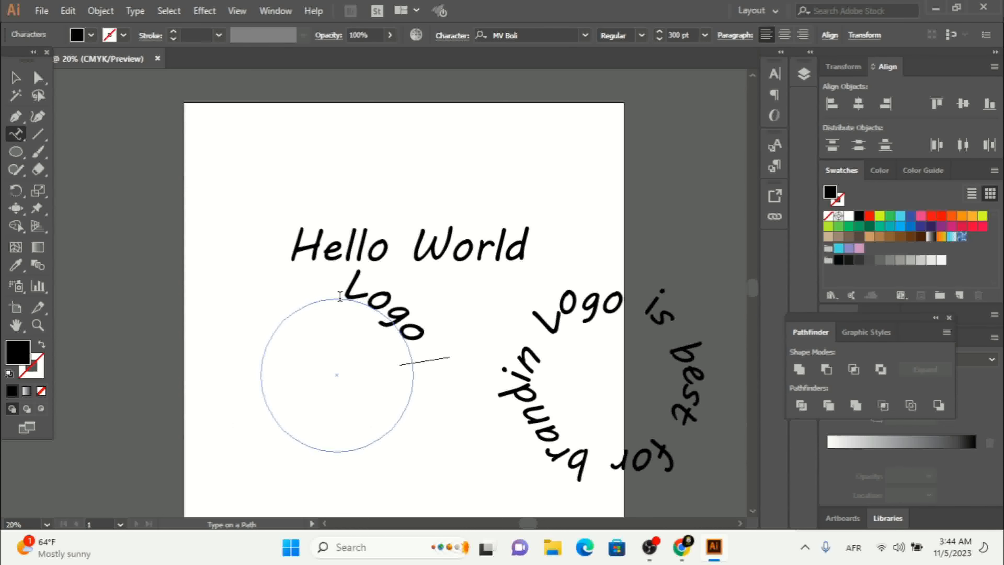
type(" is be")
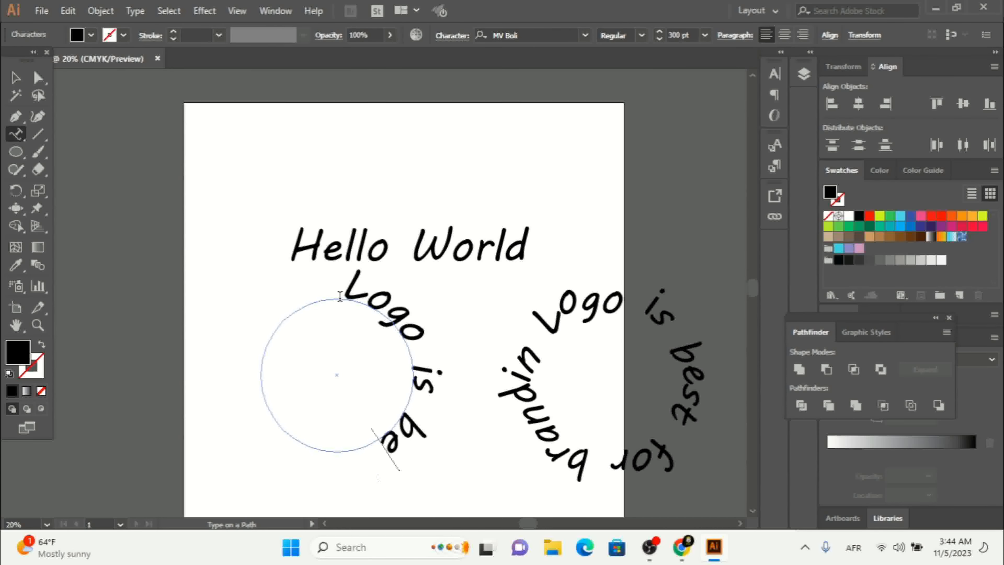
type("st for b")
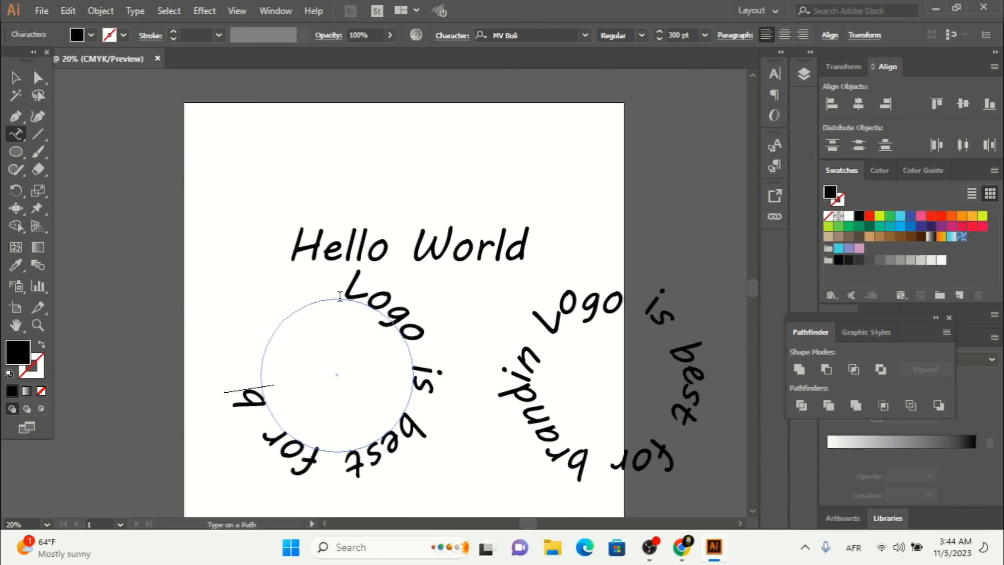
type("rand")
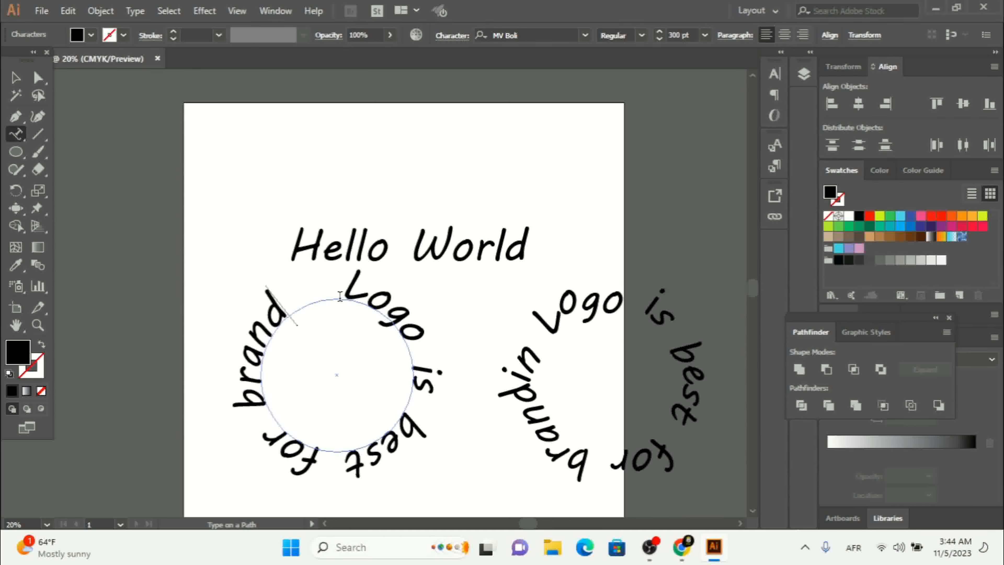
left_click(16, 78)
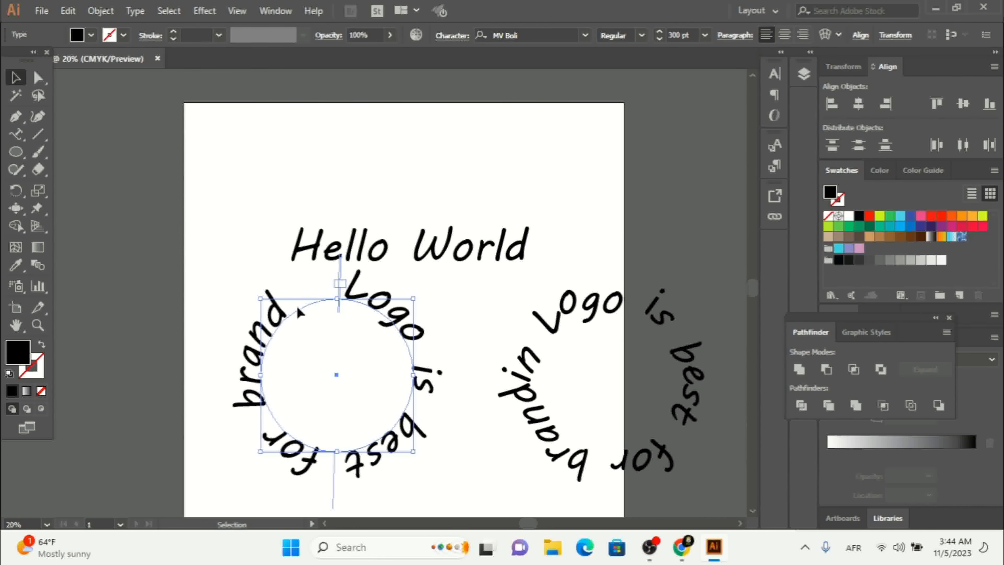
Move the circular path text across the artboard's right edge, above the hexagon path text.
left_click(16, 135)
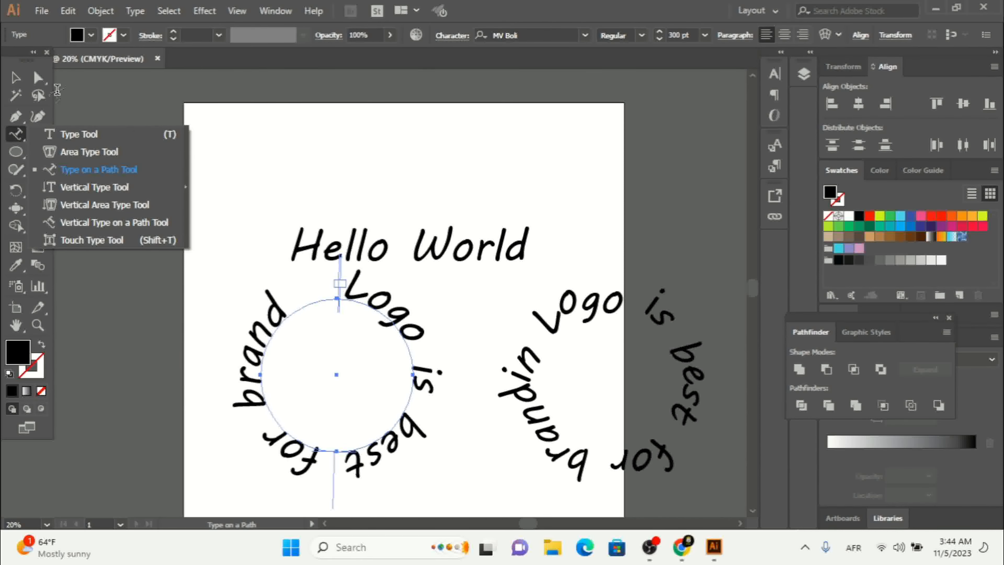
left_click(15, 79)
left_click_drag(390, 316, 714, 137)
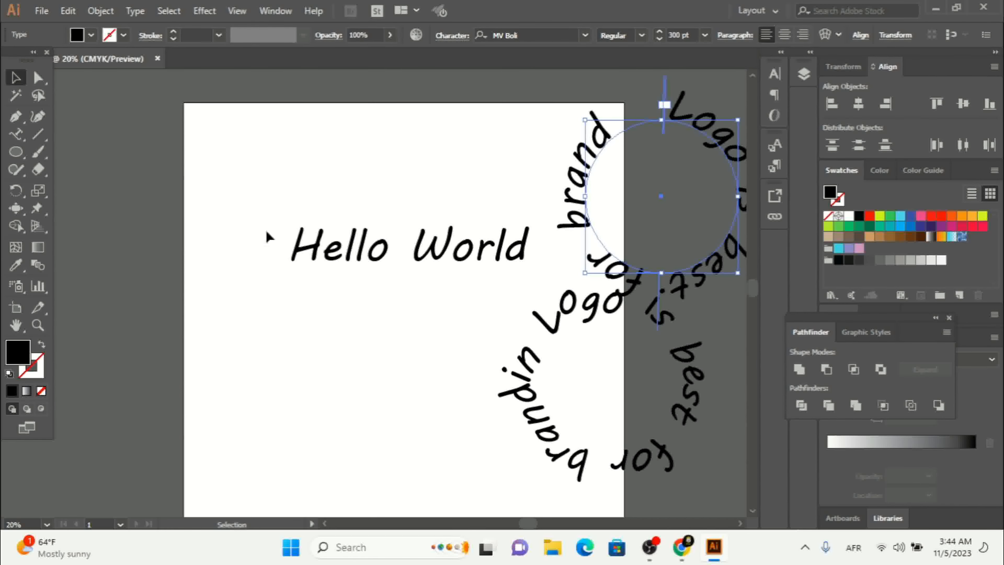
Draw another black hexagon with the Polygon tool and move it below the "Hello World" text.
left_click(16, 152)
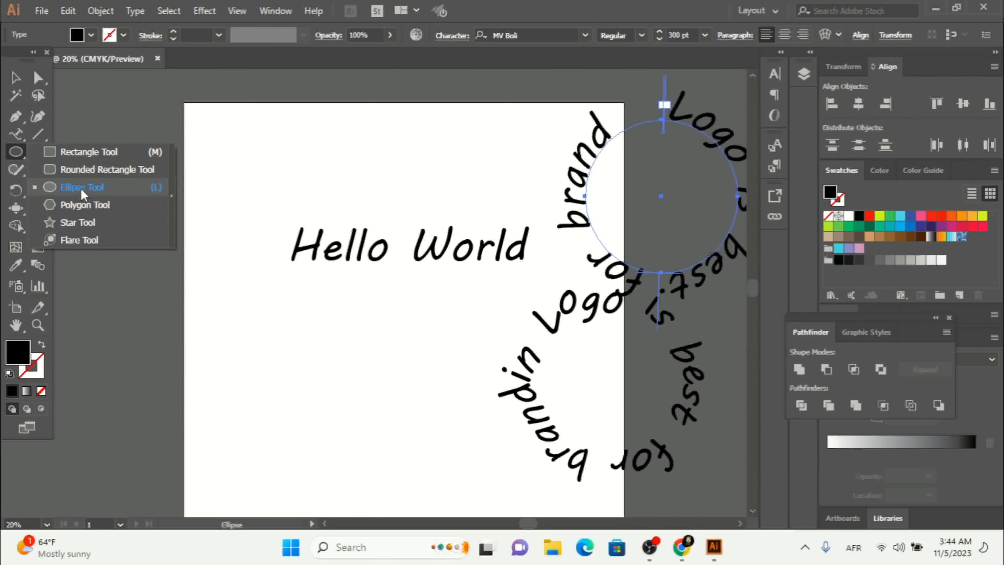
left_click(88, 206)
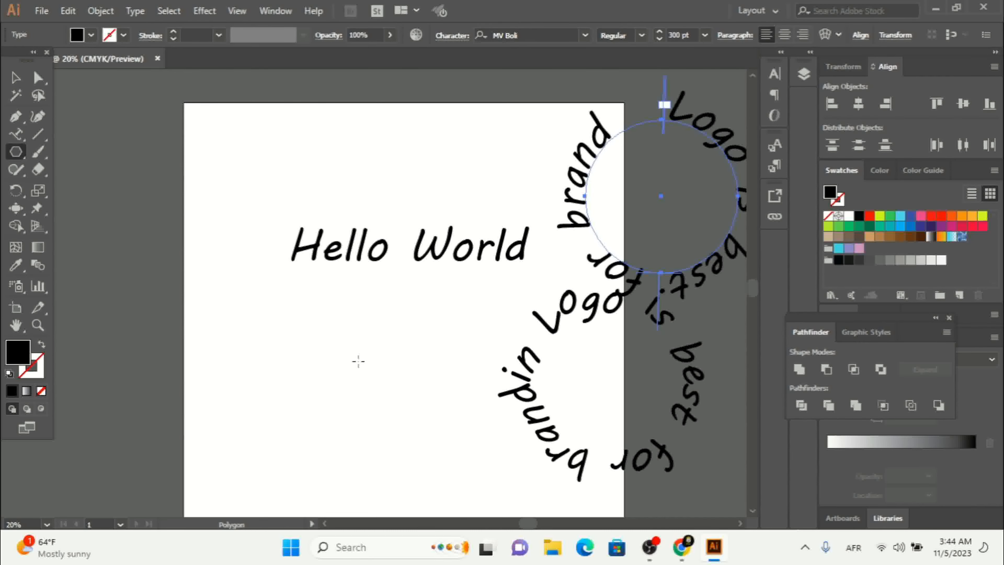
left_click_drag(337, 314, 398, 382)
left_click(16, 78)
left_click_drag(369, 305, 356, 359)
Fill the black hexagon with vertical type reading "Logo is the be" using the Vertical Type tool.
left_click(16, 135)
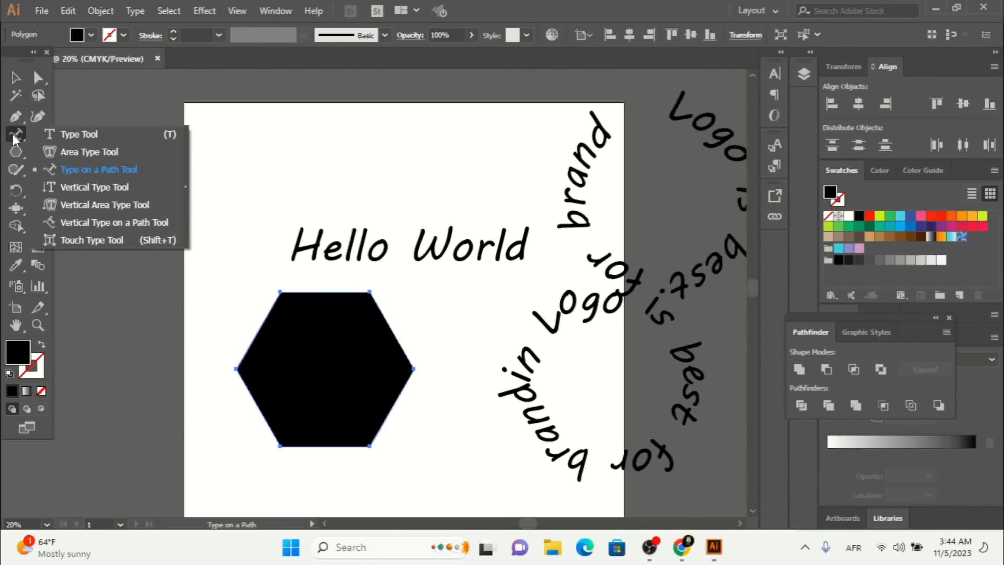
left_click(109, 187)
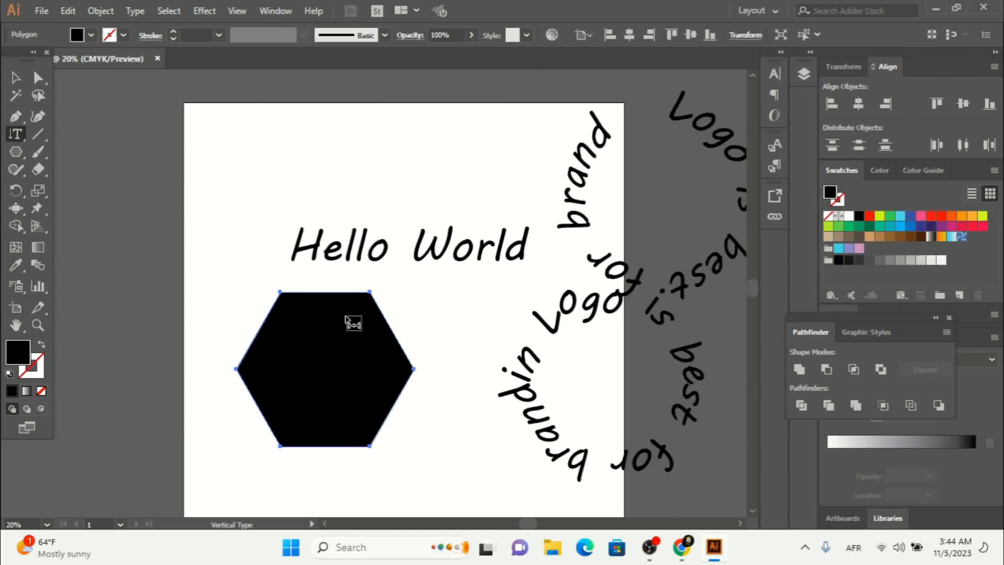
left_click(382, 316)
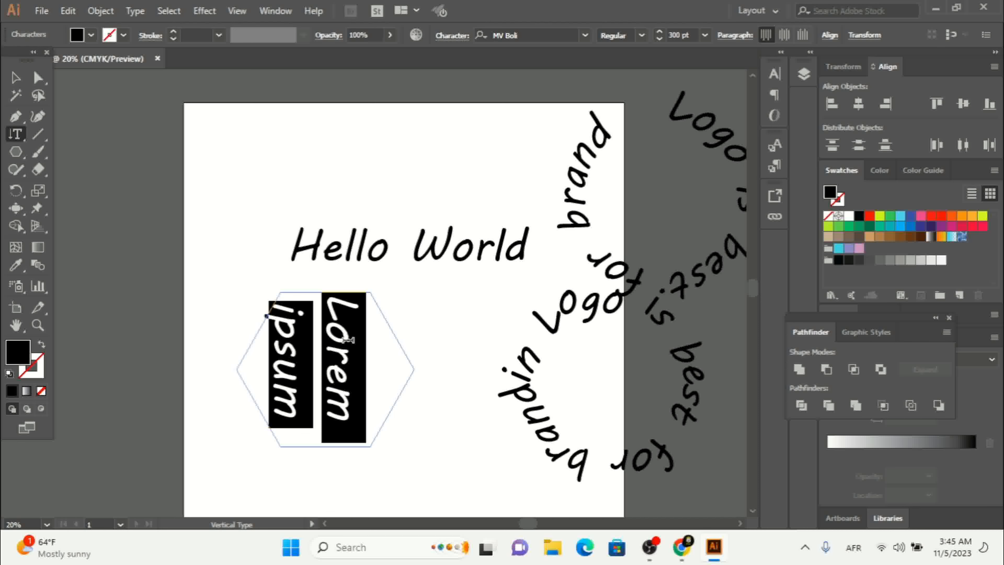
type("Log")
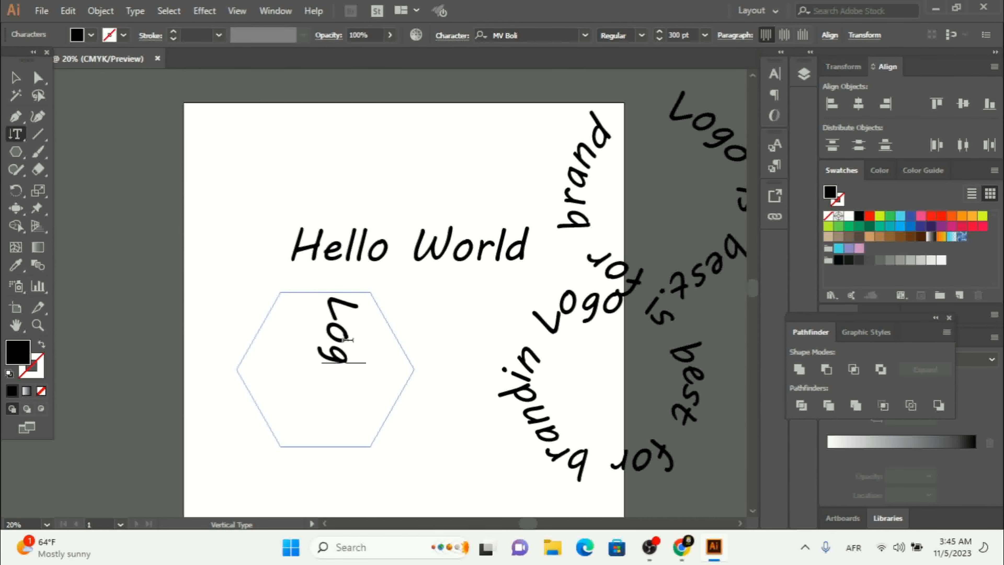
type("o is")
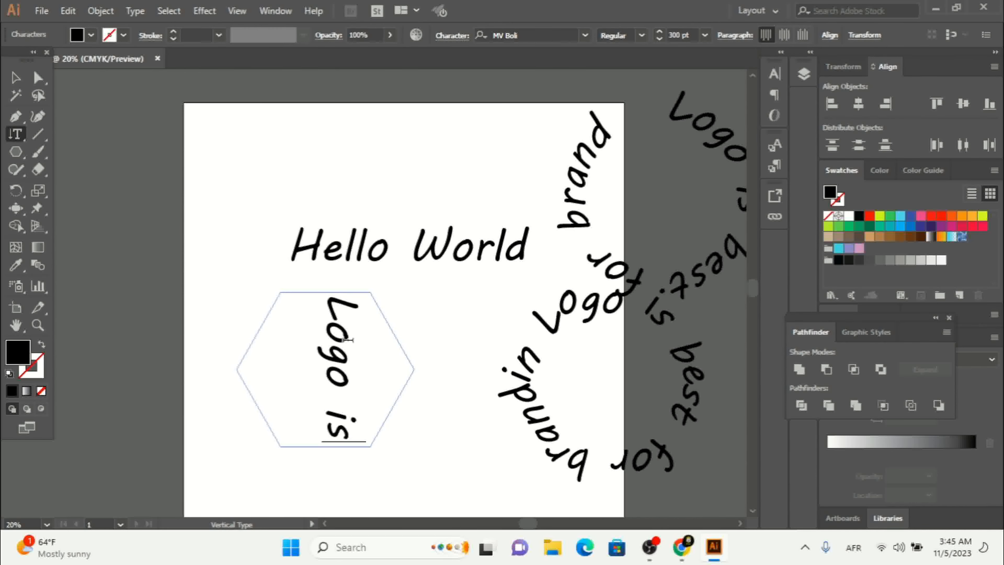
type(" the br")
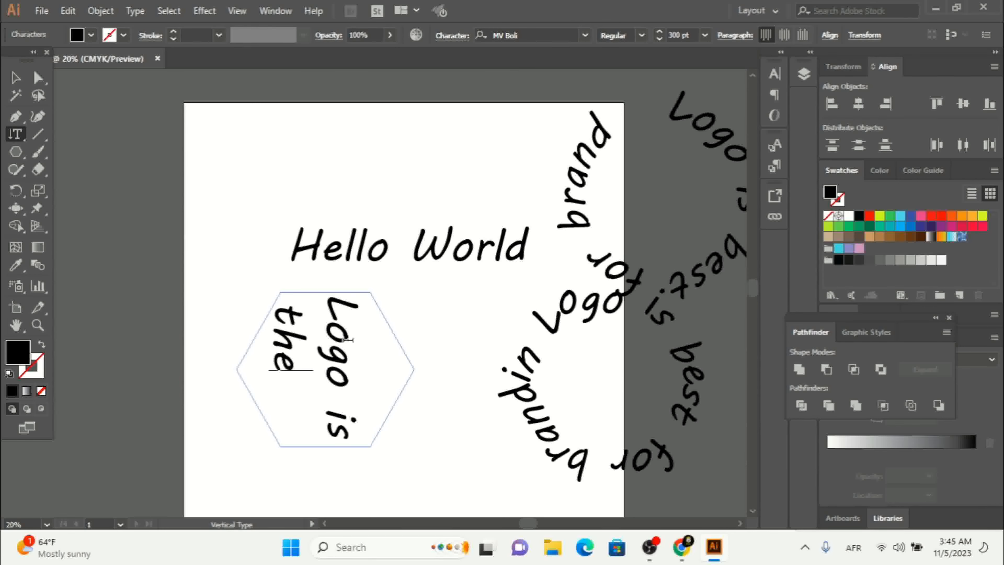
key("BackSpace")
key("BackSpace")
key("Escape")
type("be")
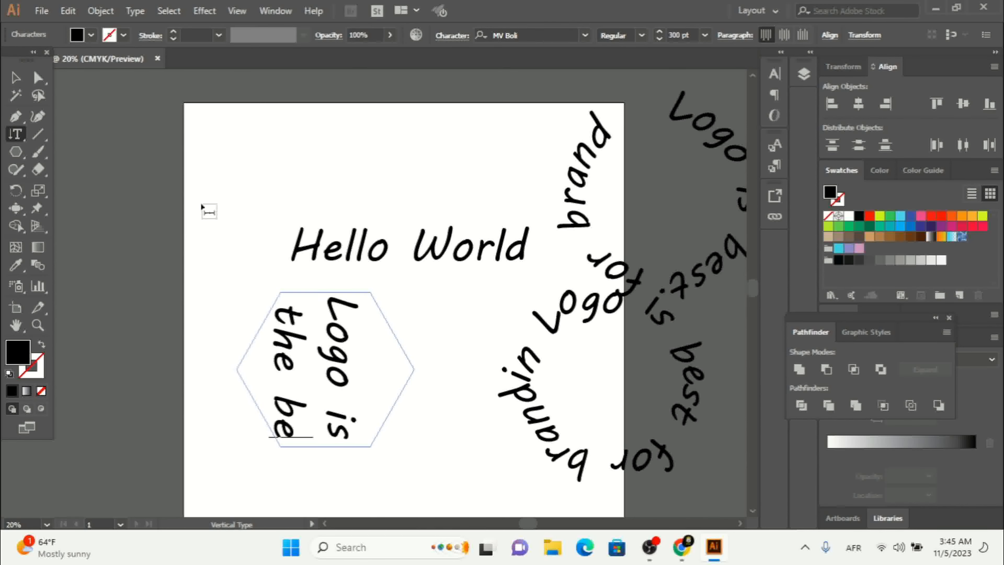
left_click(16, 78)
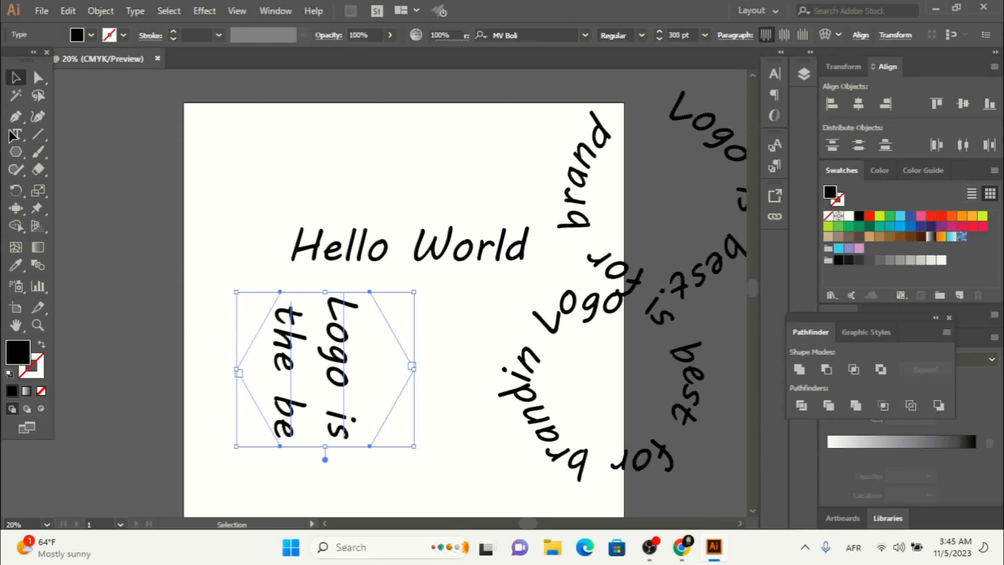
Add vertical point text reading "besr services" at the artboard's left edge and move it fully inside the artboard.
left_click(12, 137)
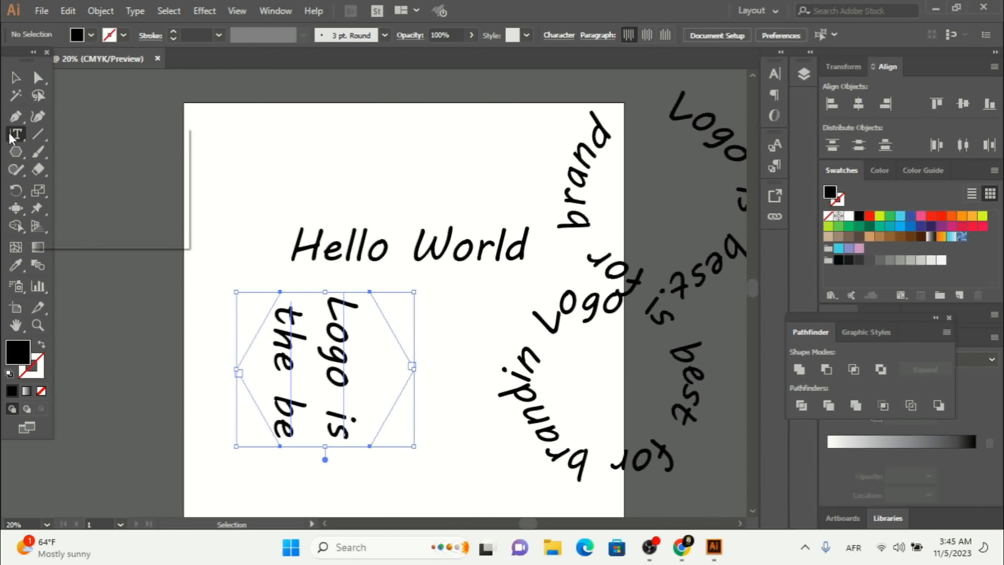
left_click(99, 186)
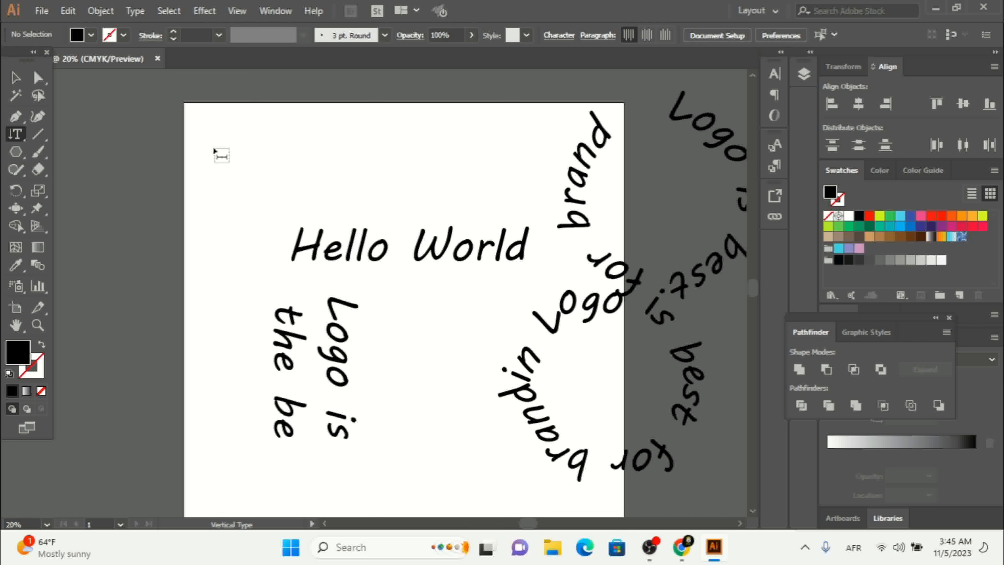
left_click(193, 146)
type("b")
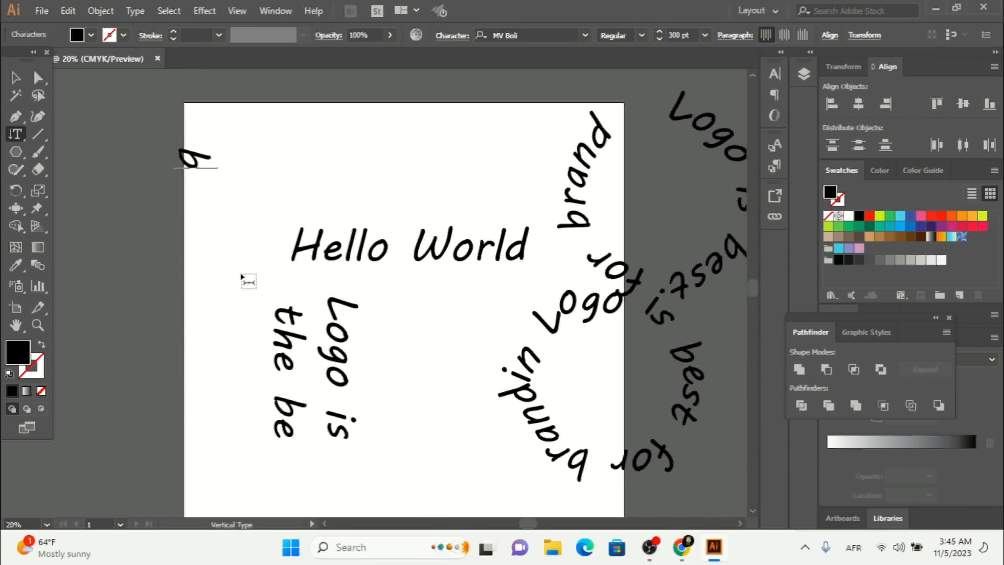
type("est ser")
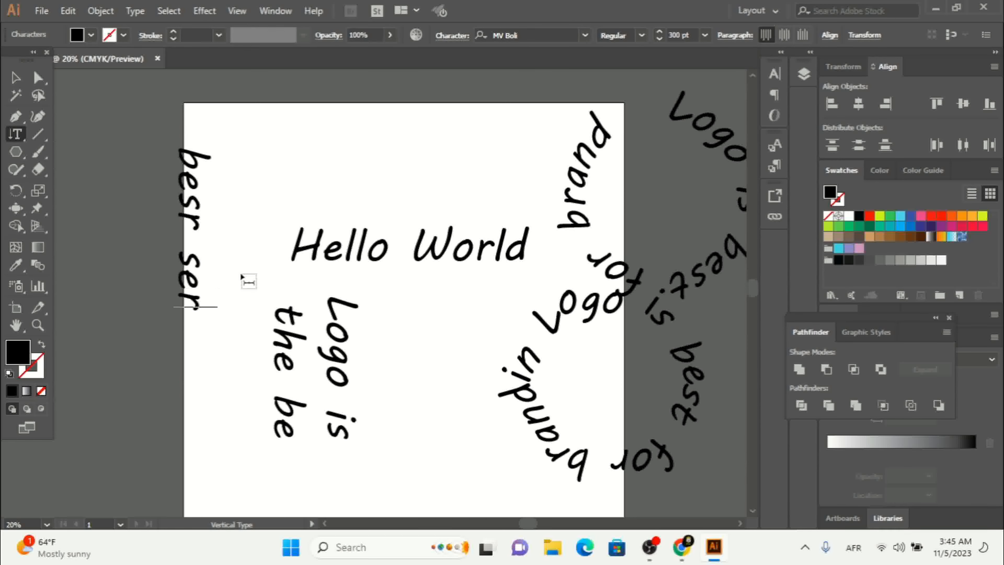
type("vices")
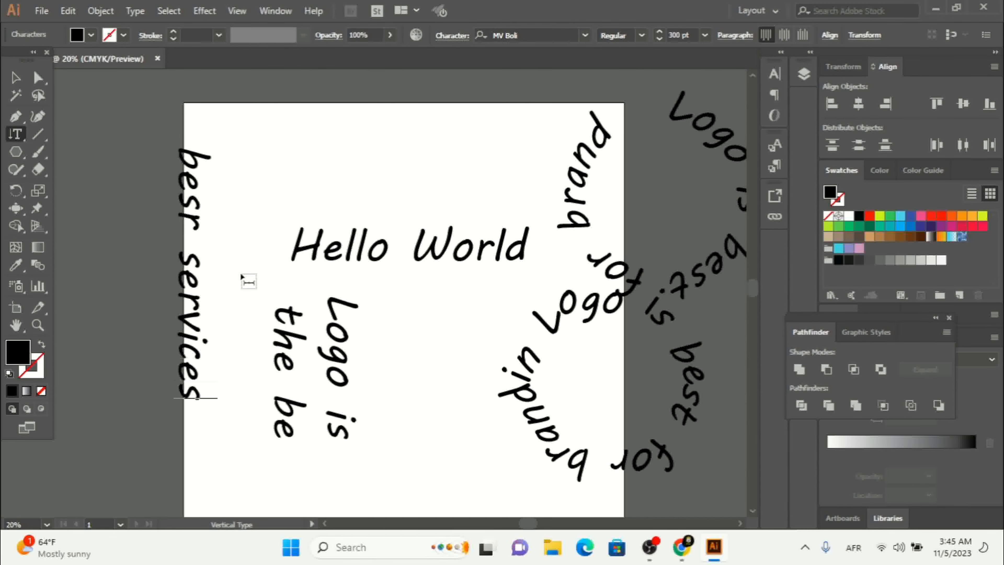
left_click(16, 77)
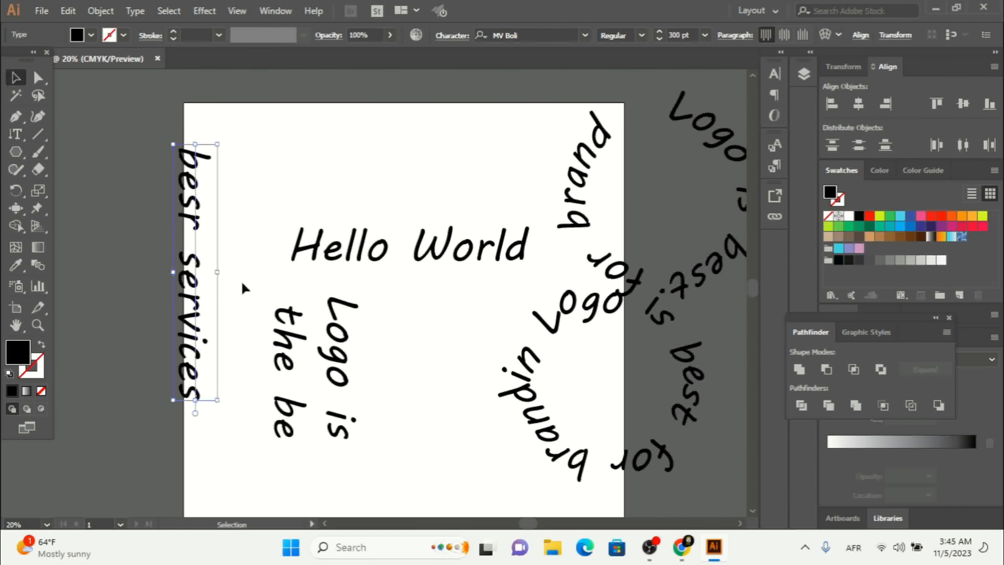
left_click_drag(197, 225, 223, 255)
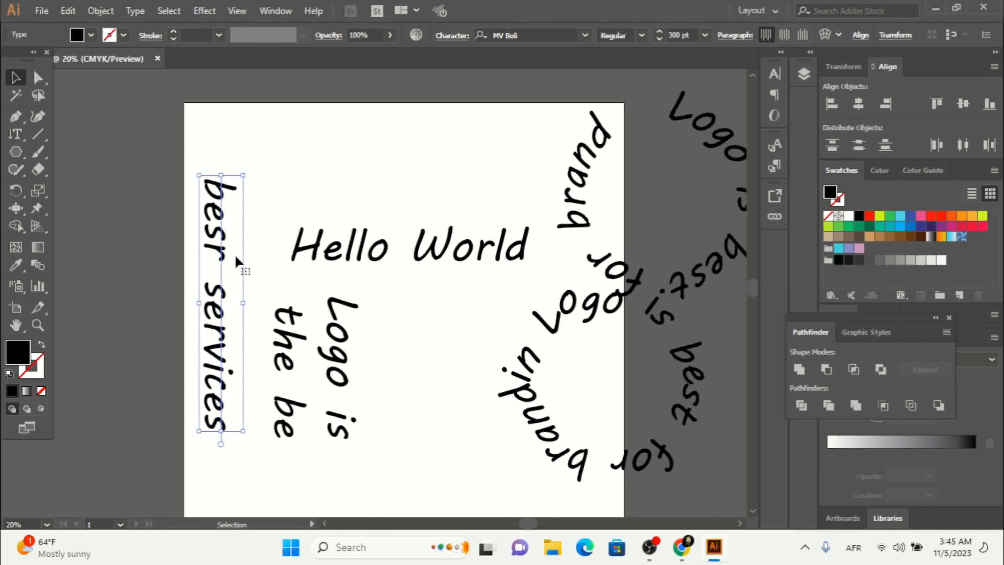
With the Vertical Area Type tool, insert "the" between "besr" and "services" in the vertical text, then deselect it.
left_click(16, 135)
left_click(16, 134)
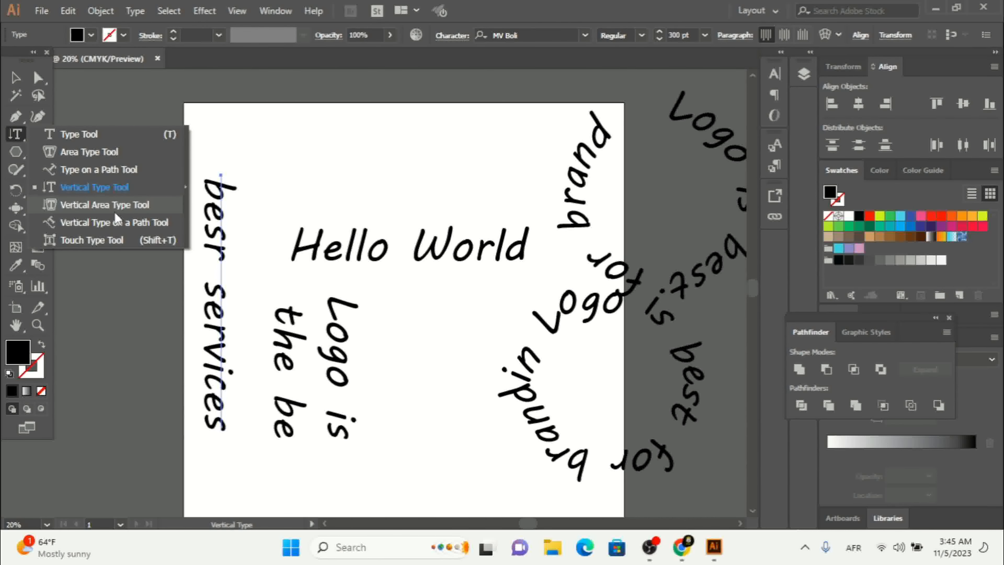
left_click(101, 206)
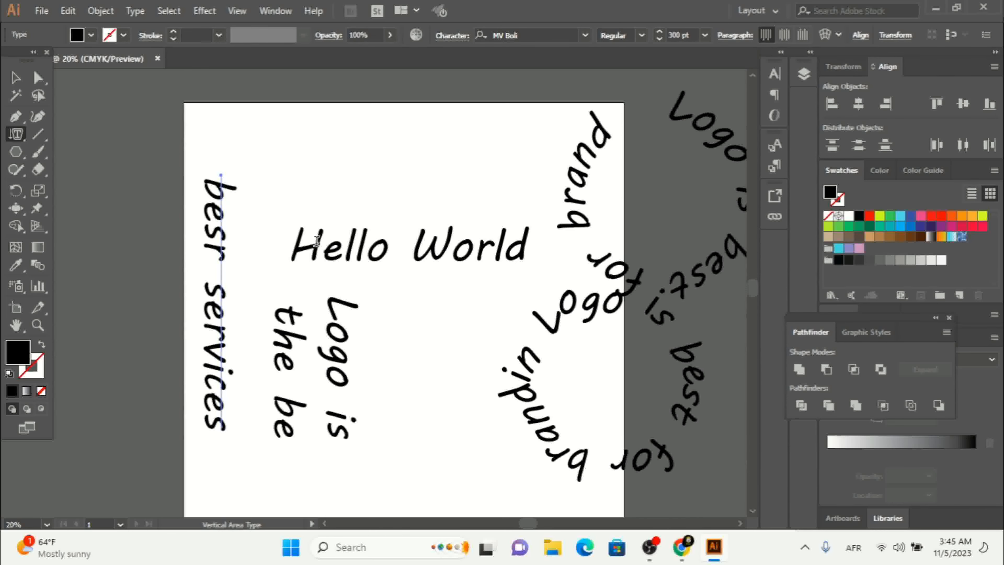
left_click_drag(322, 244, 298, 244)
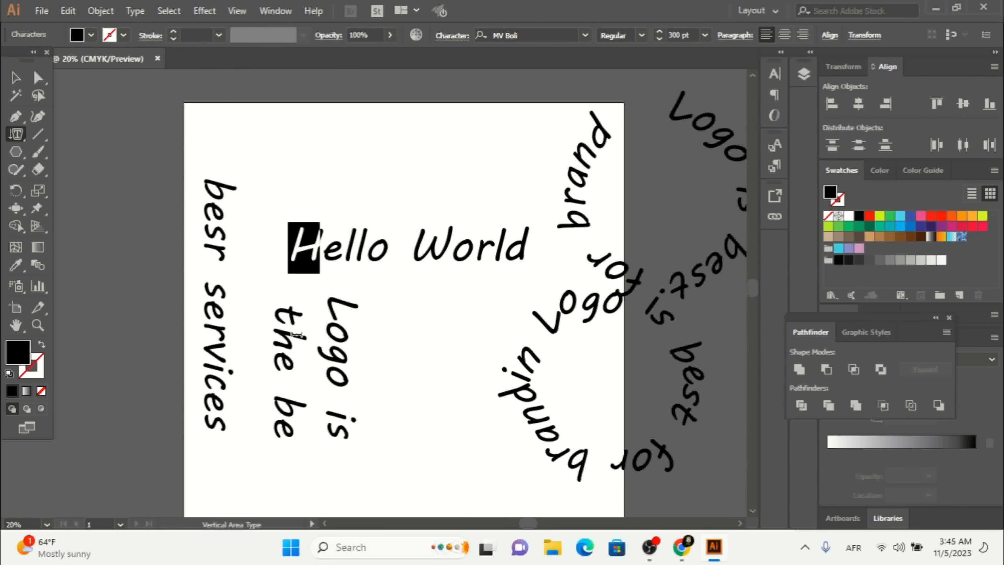
left_click_drag(281, 340, 206, 232)
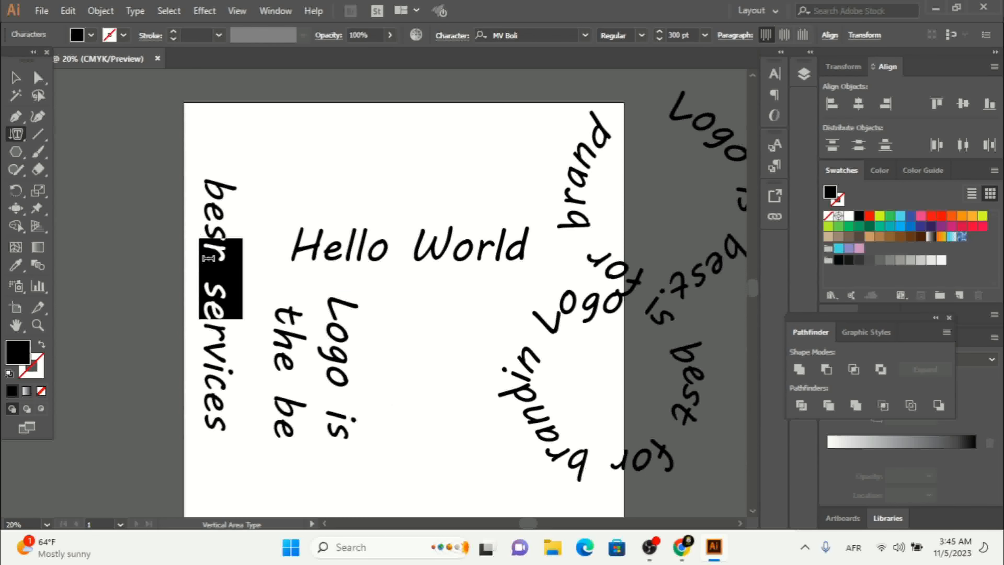
left_click(219, 246)
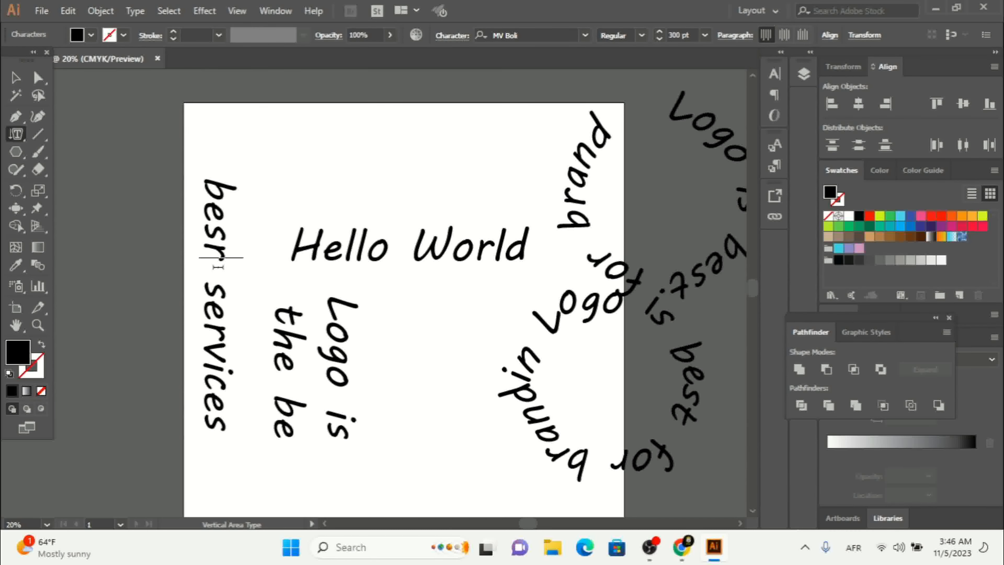
type("the")
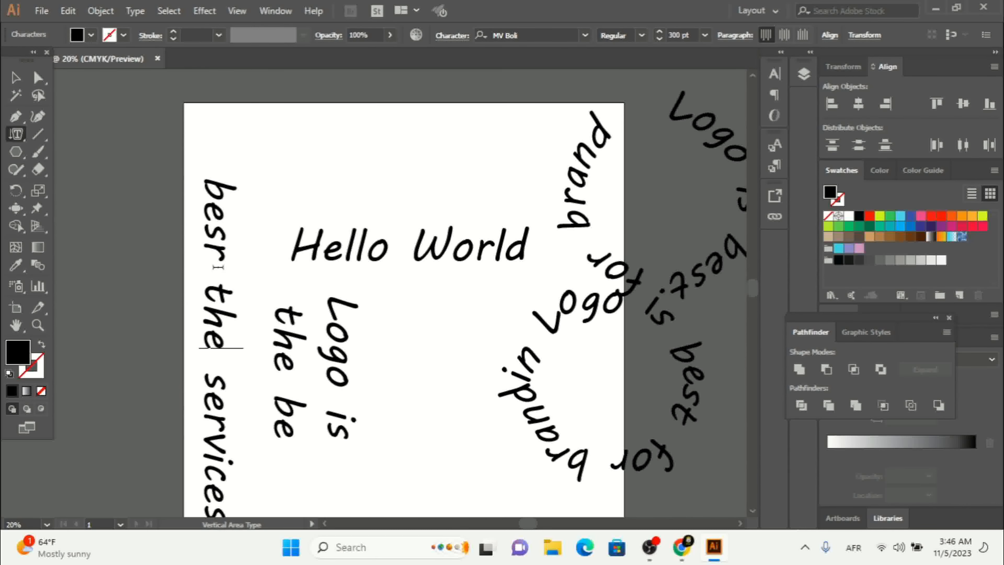
left_click(16, 77)
left_click(108, 221)
Draw a black circle with the Ellipse tool above the "Hello World" text and move it slightly down over the artboard's upper edge.
left_click(23, 135)
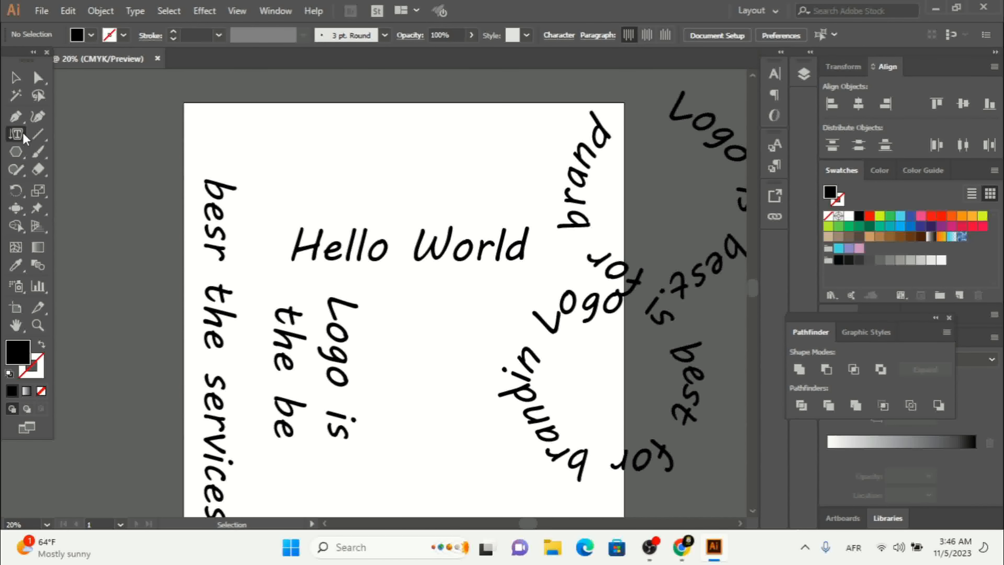
left_click(23, 136)
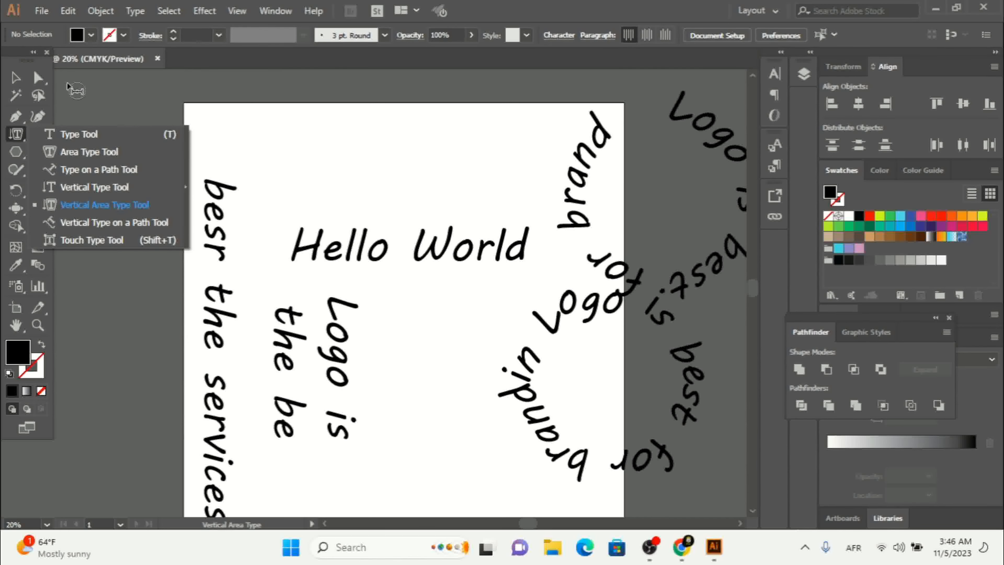
left_click(12, 81)
left_click_drag(17, 155, 82, 182)
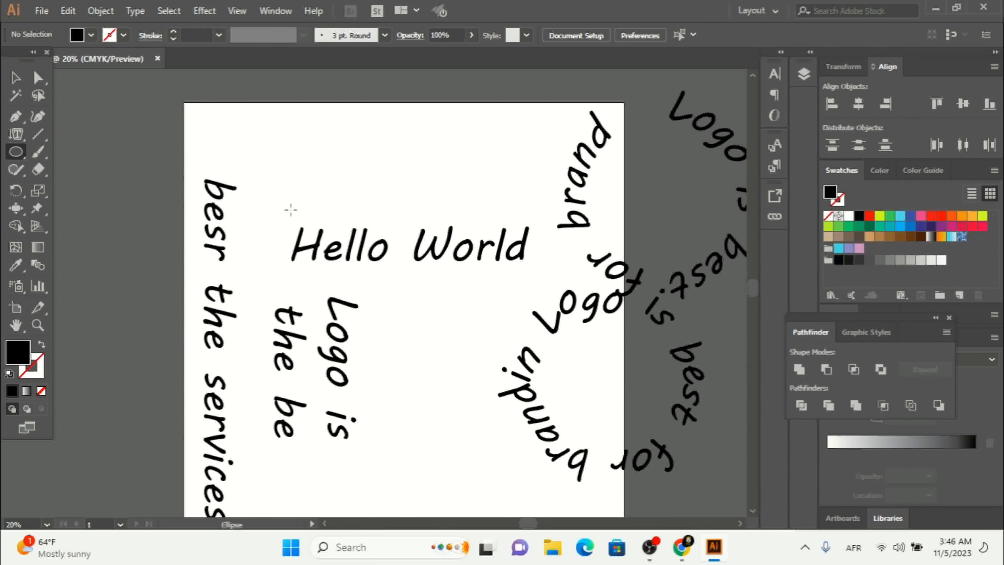
left_click_drag(390, 123, 450, 183)
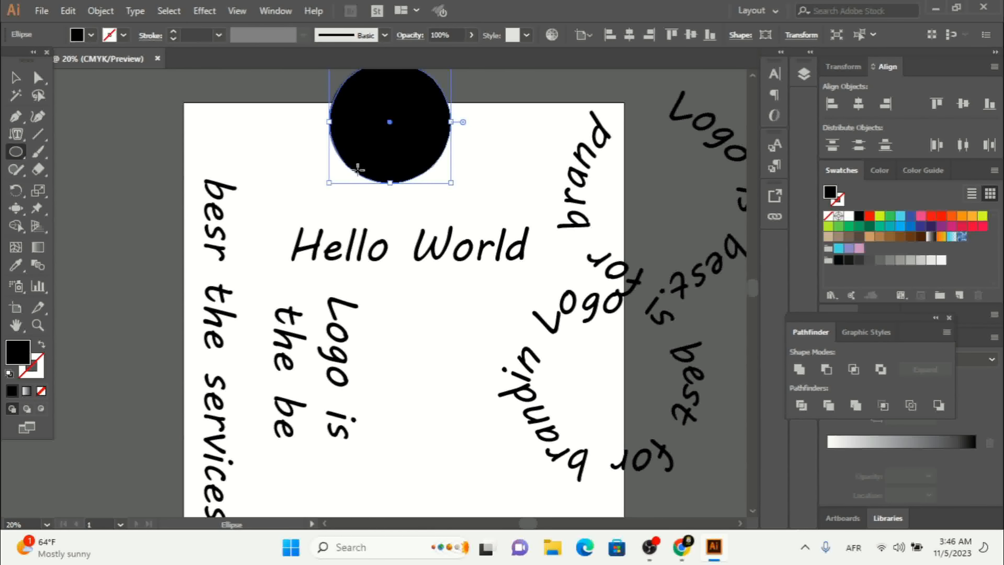
left_click(16, 78)
left_click_drag(437, 112, 434, 135)
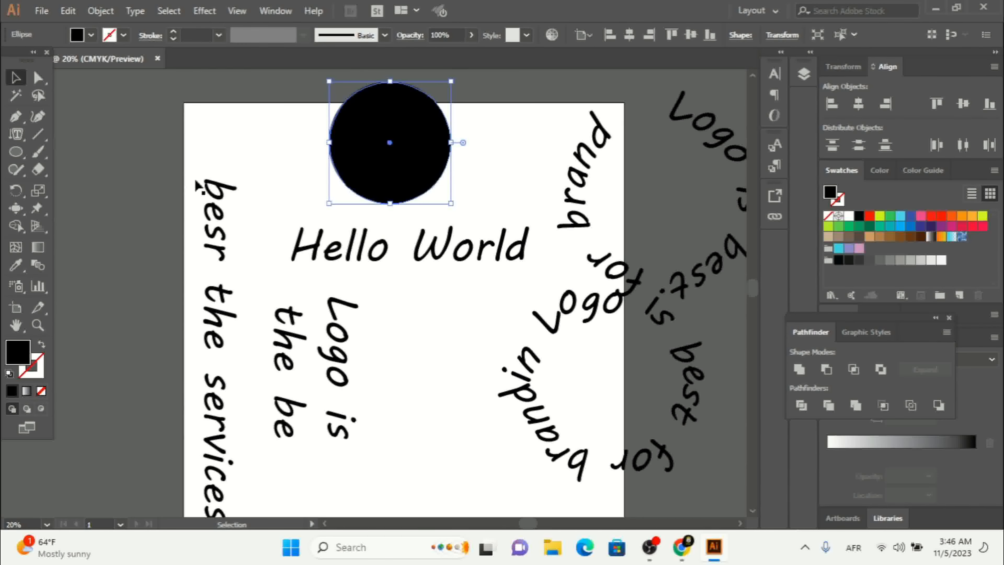
Convert the black circle into vertical type on a path with the placeholder text "Lorem ipsum dolor".
left_click_drag(24, 136, 23, 137)
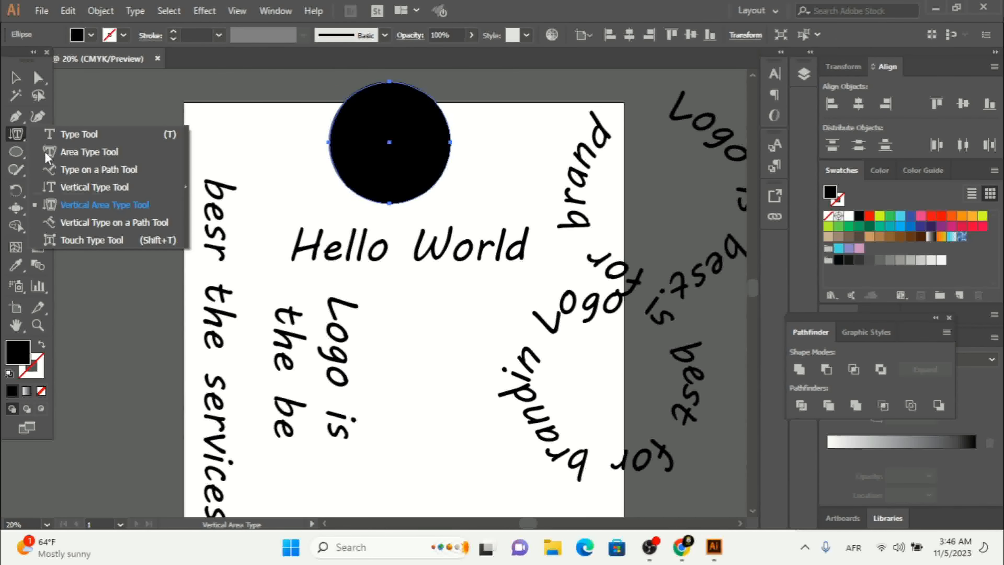
left_click(130, 222)
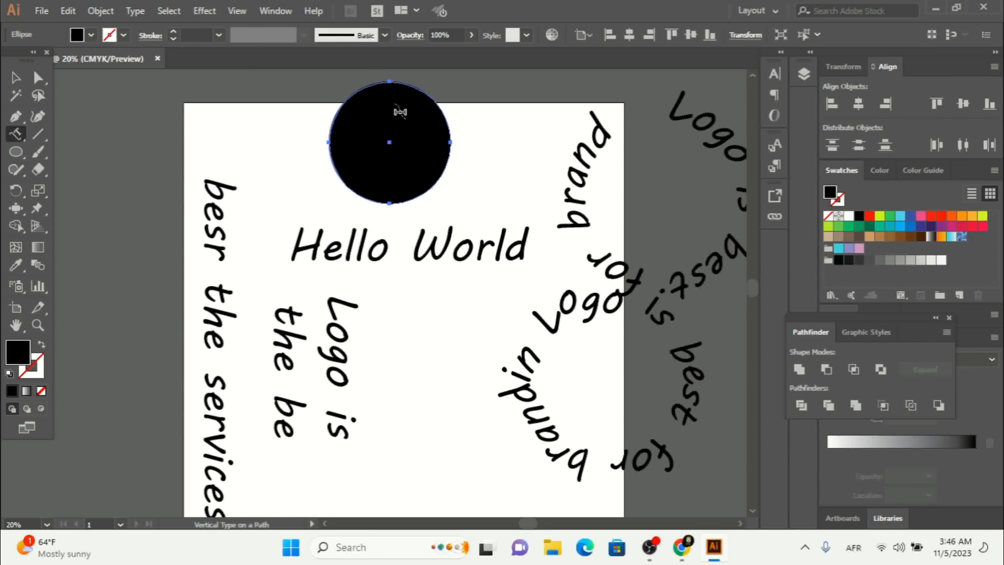
left_click(407, 89)
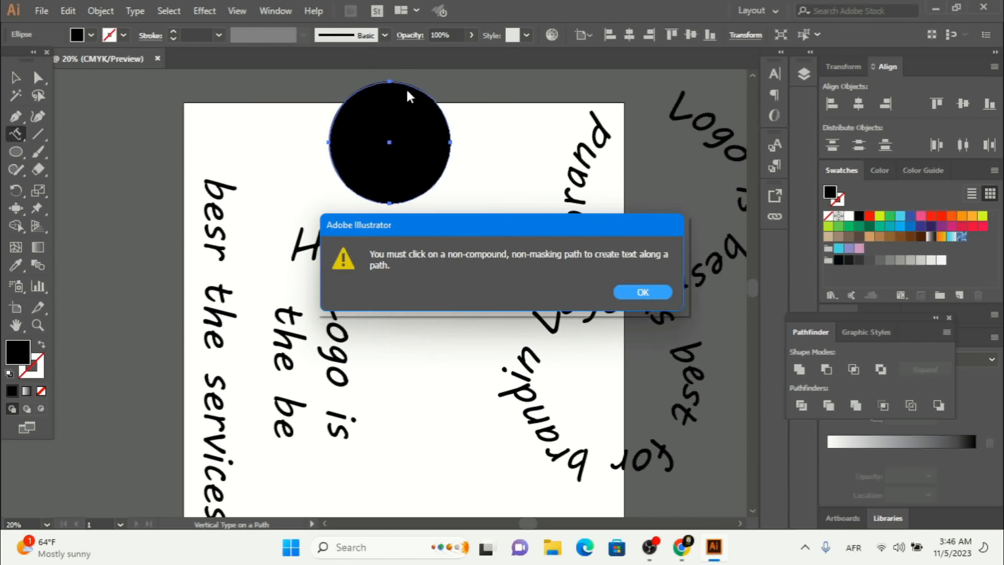
left_click(643, 292)
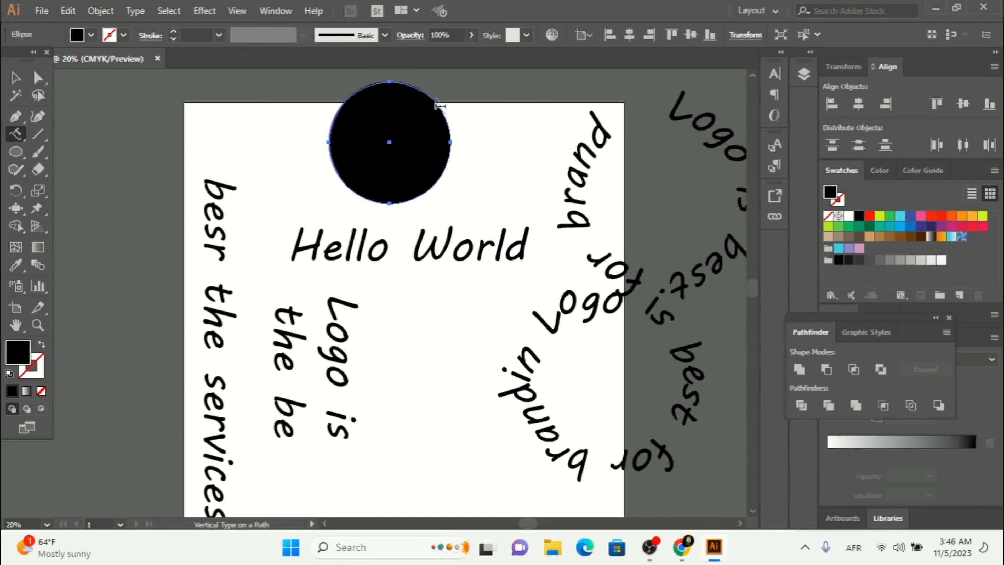
left_click(424, 144)
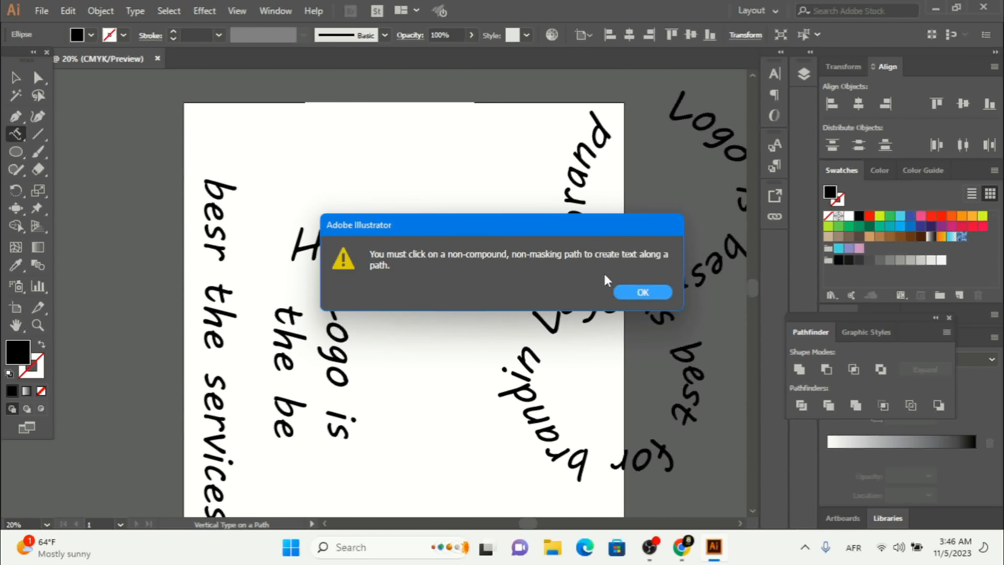
left_click(651, 296)
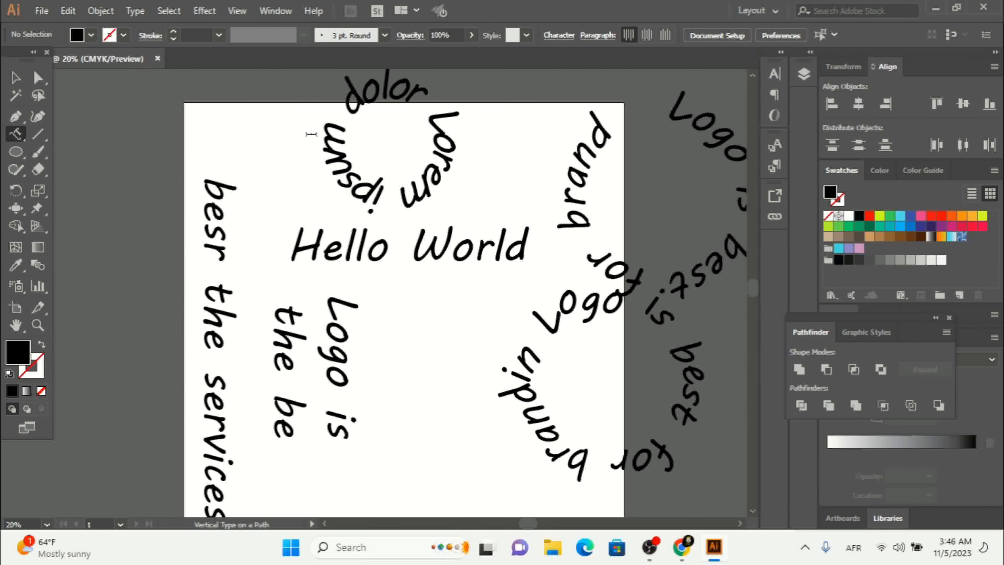
Replace the placeholder text on the circle with the vertical path type "thi is a circule" and deselect it.
left_click(333, 141)
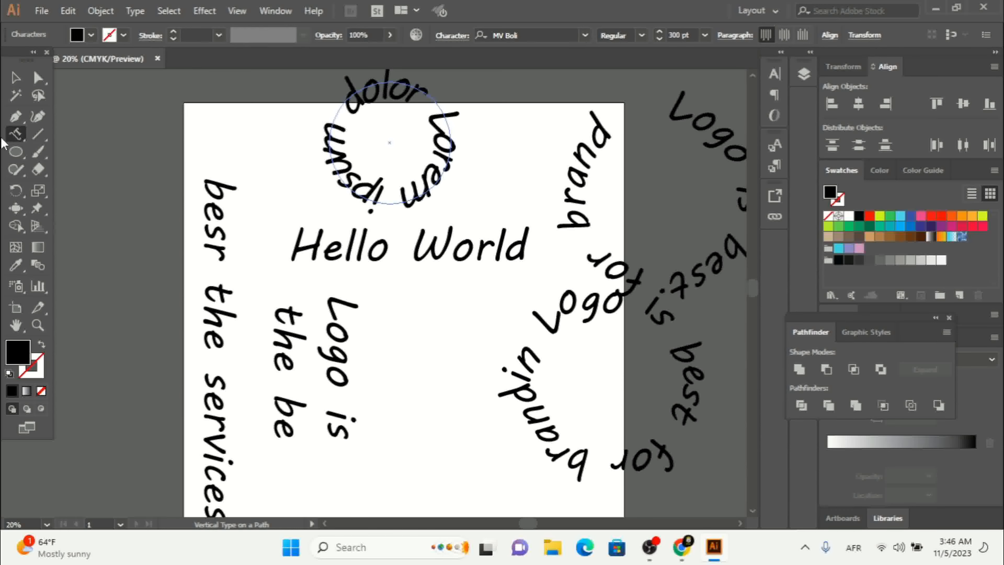
left_click(16, 135)
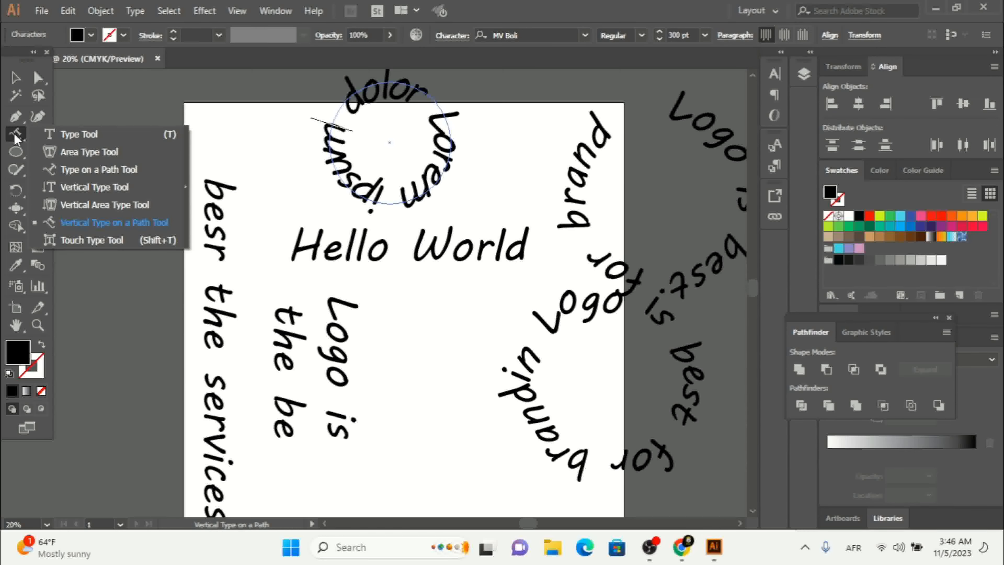
left_click(122, 229)
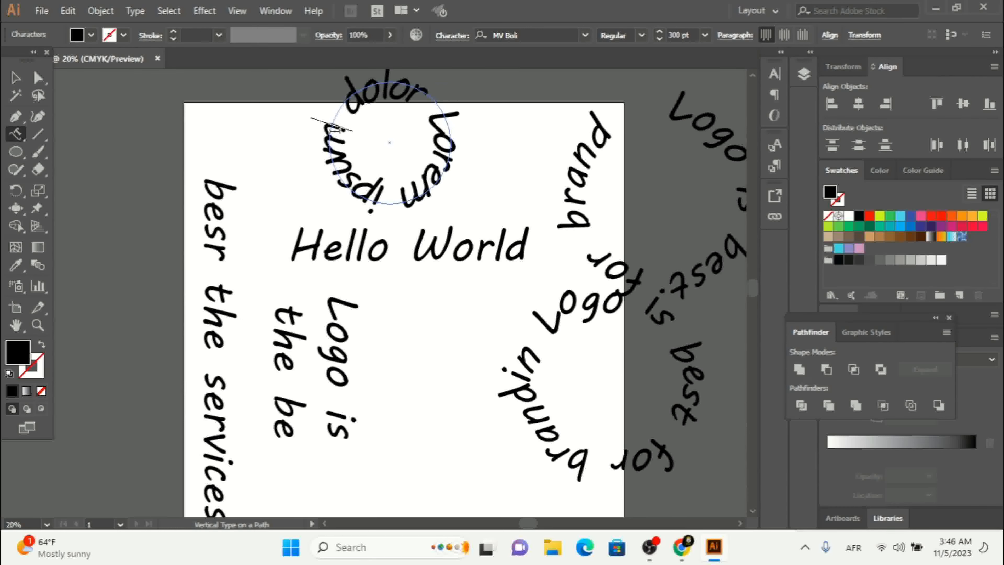
left_click(333, 129)
type("thi")
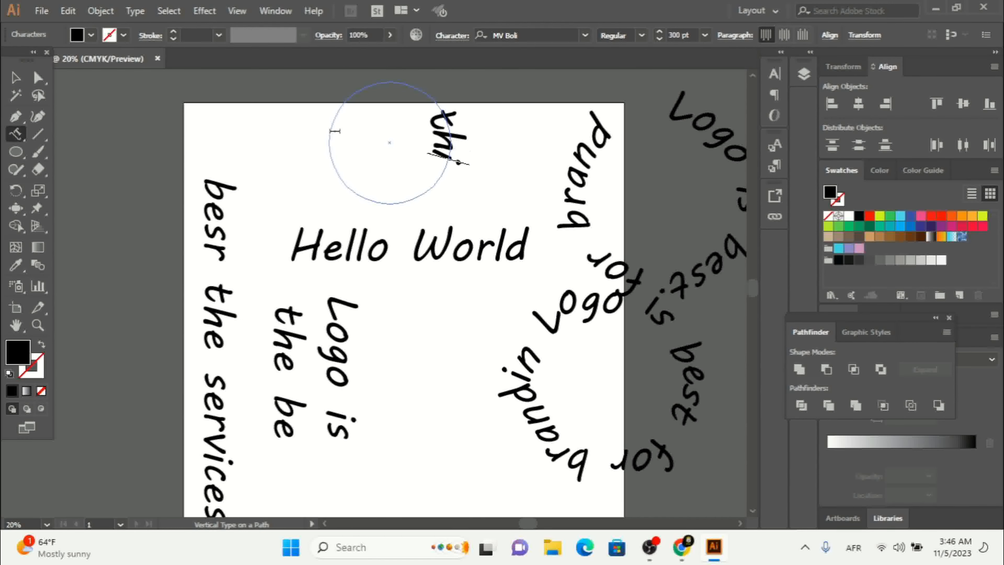
type("s is")
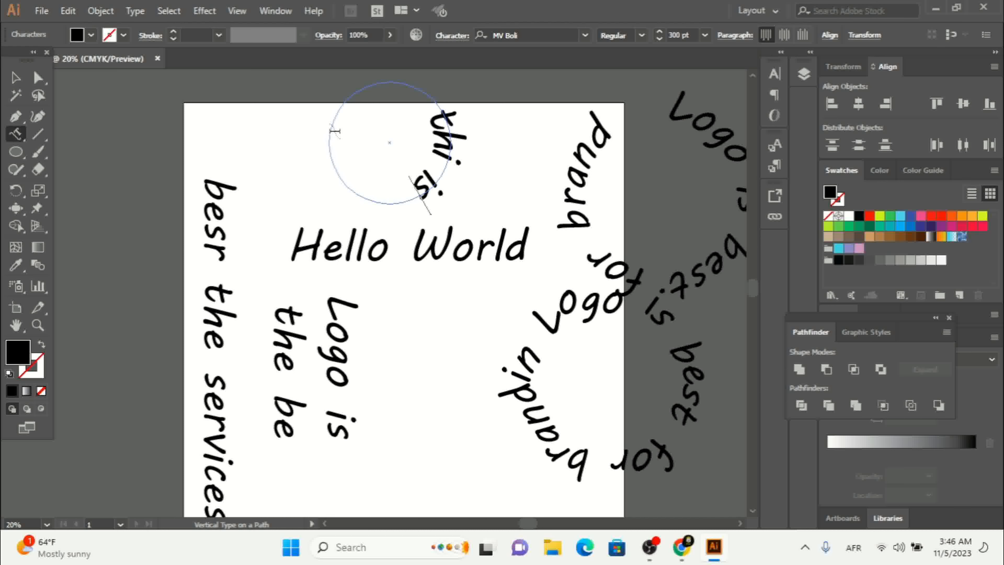
type(" a cir")
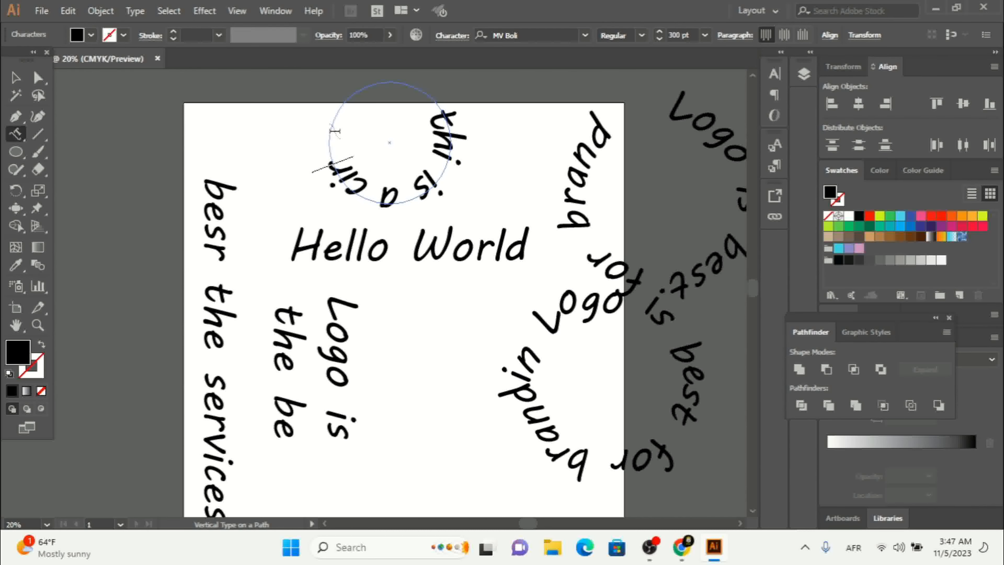
type("cle")
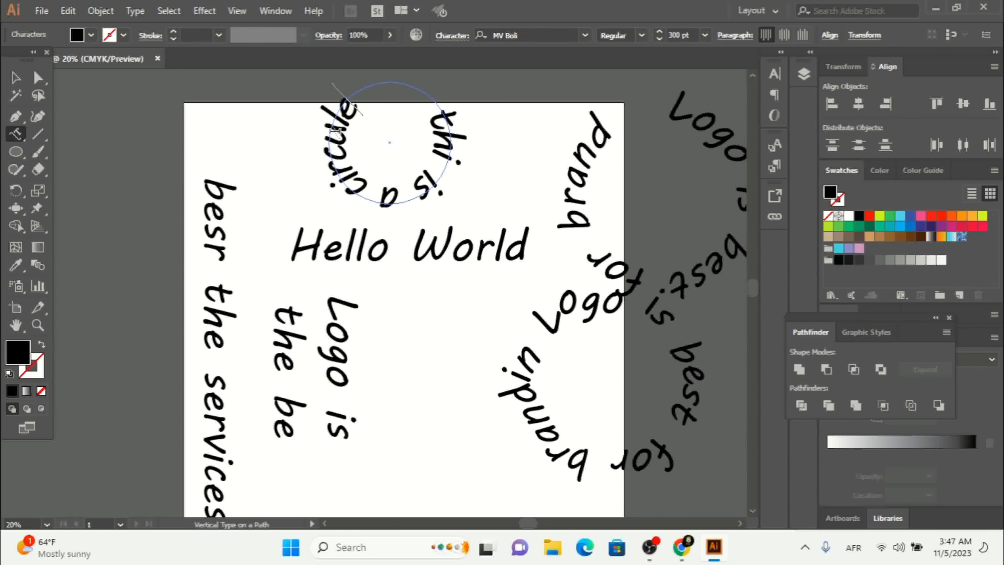
left_click(16, 77)
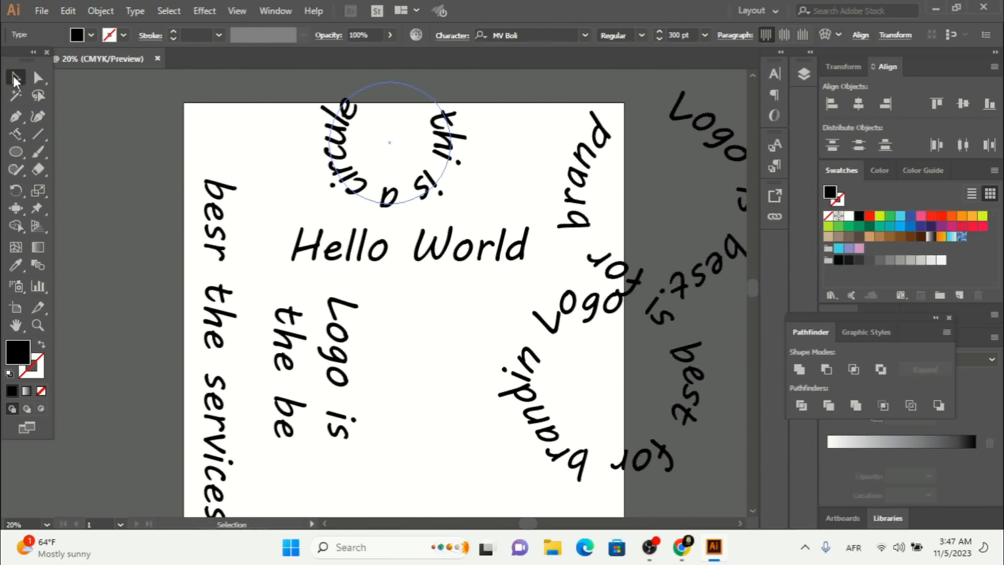
left_click(165, 164)
Draw a black hexagon with the Polygon tool, its upper edge overlapping the "Hello World" text.
left_click(16, 134)
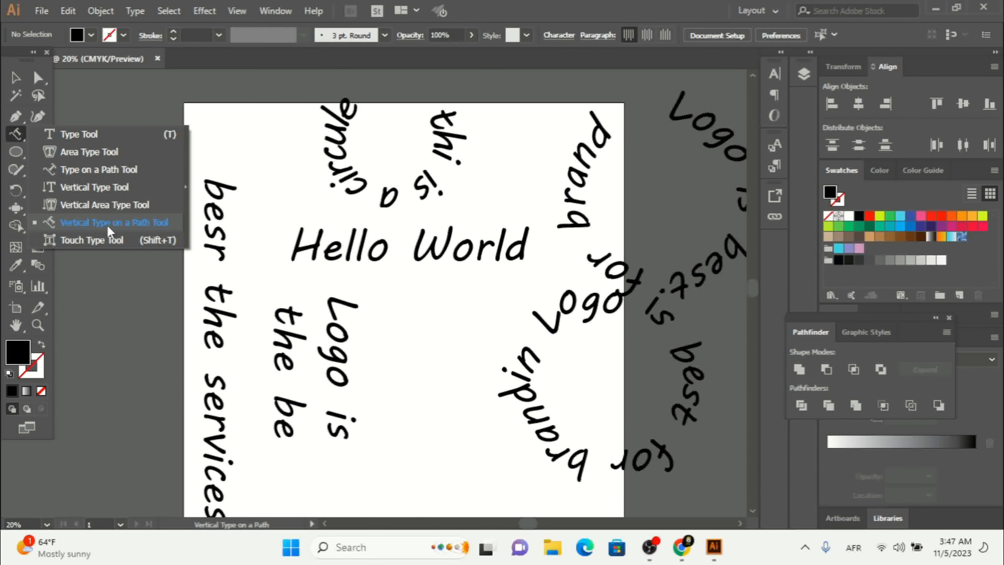
left_click(18, 153)
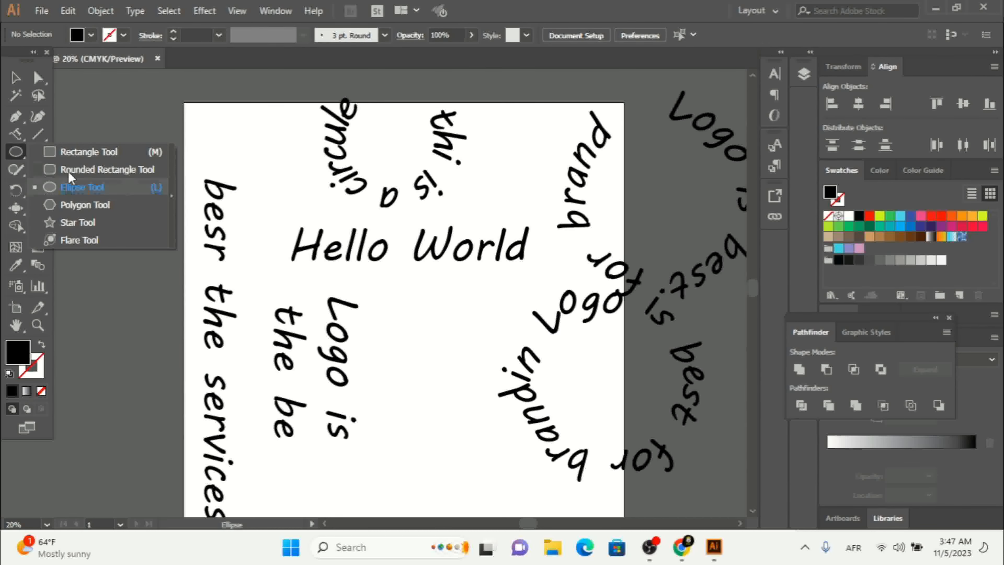
left_click(75, 205)
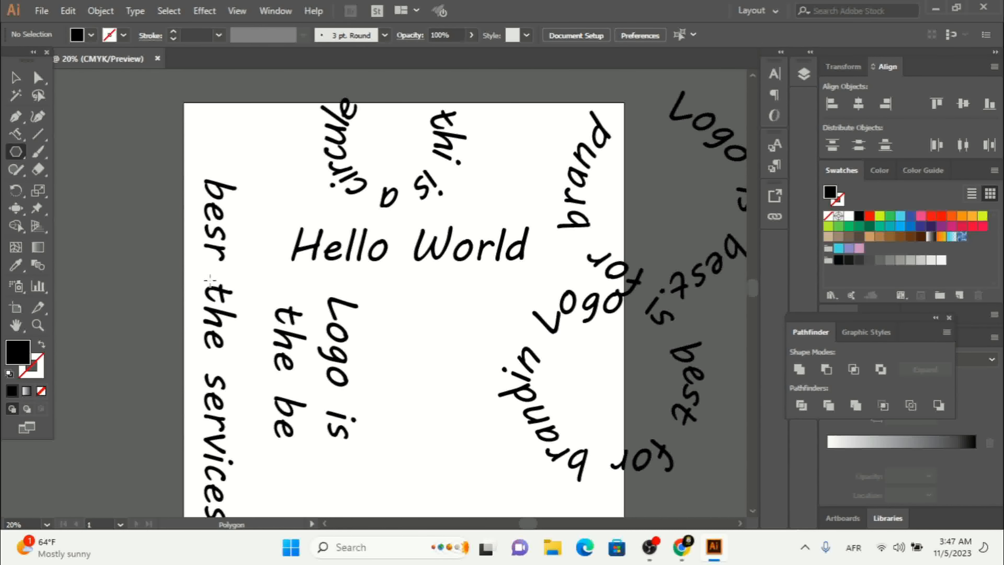
left_click_drag(438, 312, 471, 372)
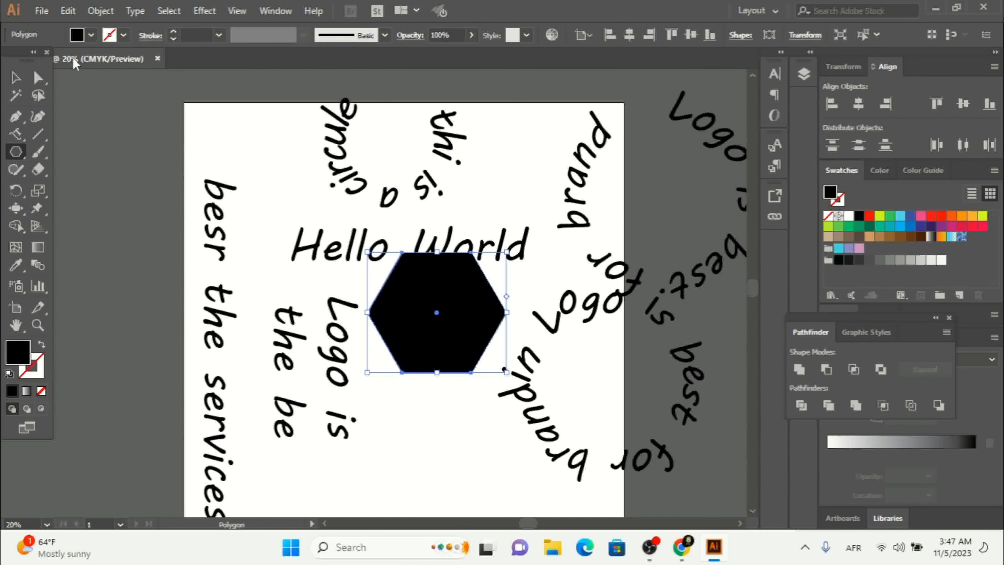
Delete the "Logo is the be" and "Hello World" texts and move the hexagon directly below the circle text.
left_click(23, 80)
left_click_drag(375, 416, 254, 426)
key("Delete")
left_click_drag(445, 309, 364, 363)
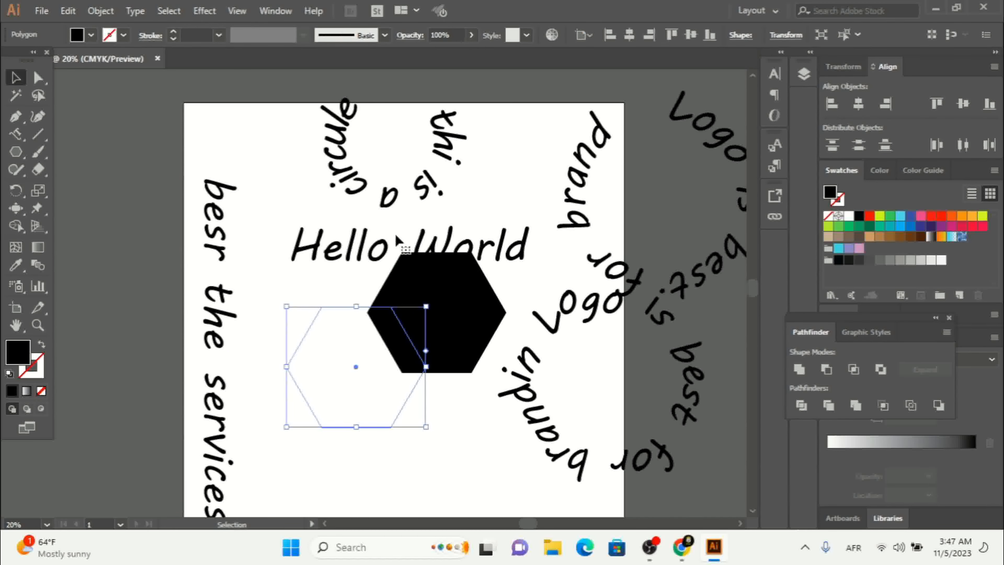
left_click(375, 246)
key("Delete")
left_click_drag(386, 352, 399, 273)
Convert the hexagon into vertical type on a path reading "hi we hak the bran" and deselect it.
left_click(16, 134)
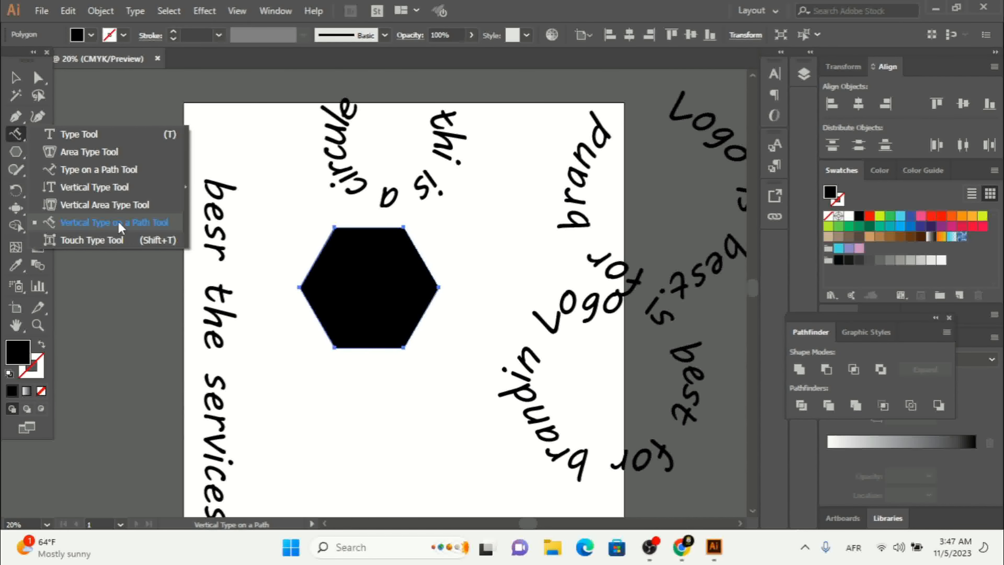
left_click(118, 222)
left_click(362, 229)
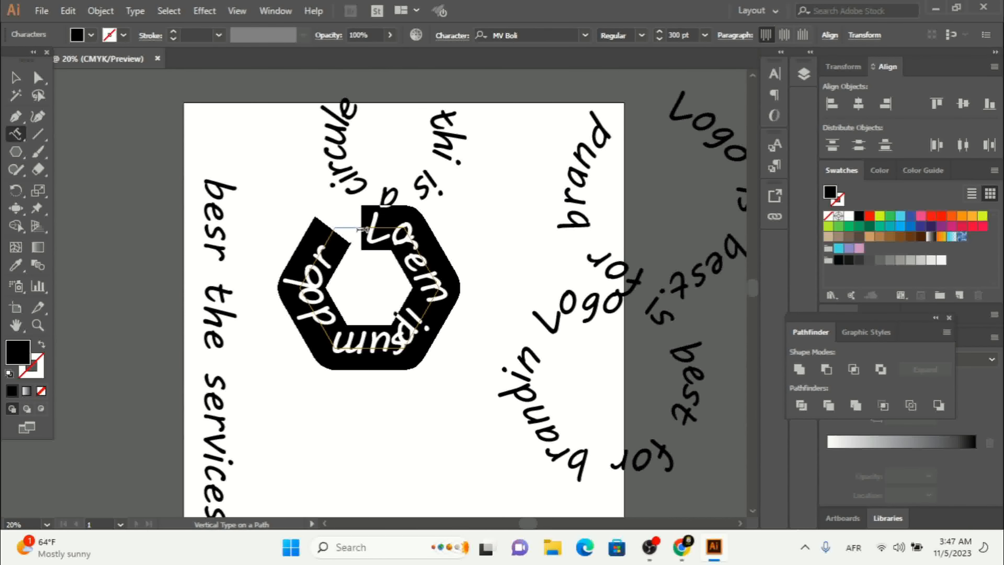
type("hi")
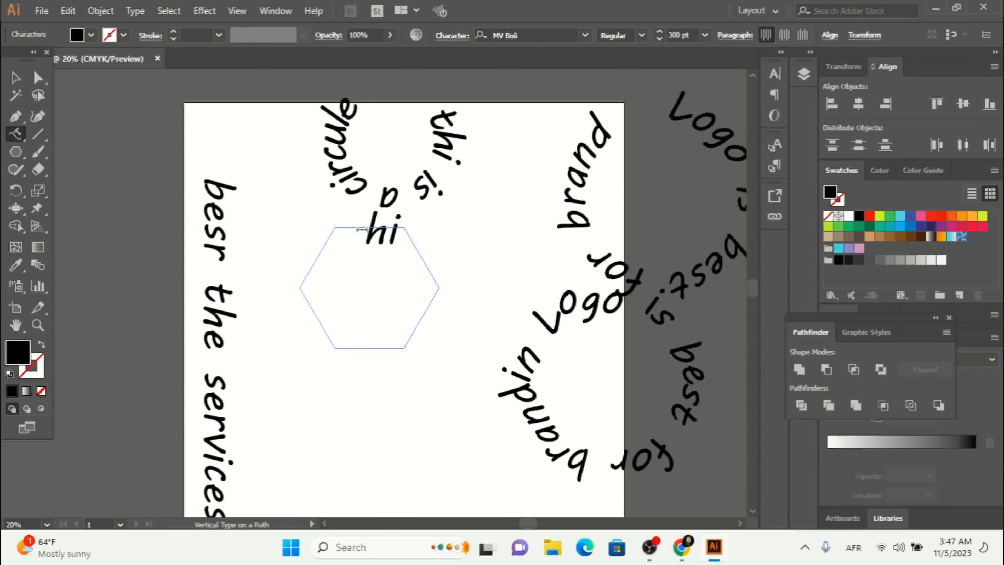
type(" weha")
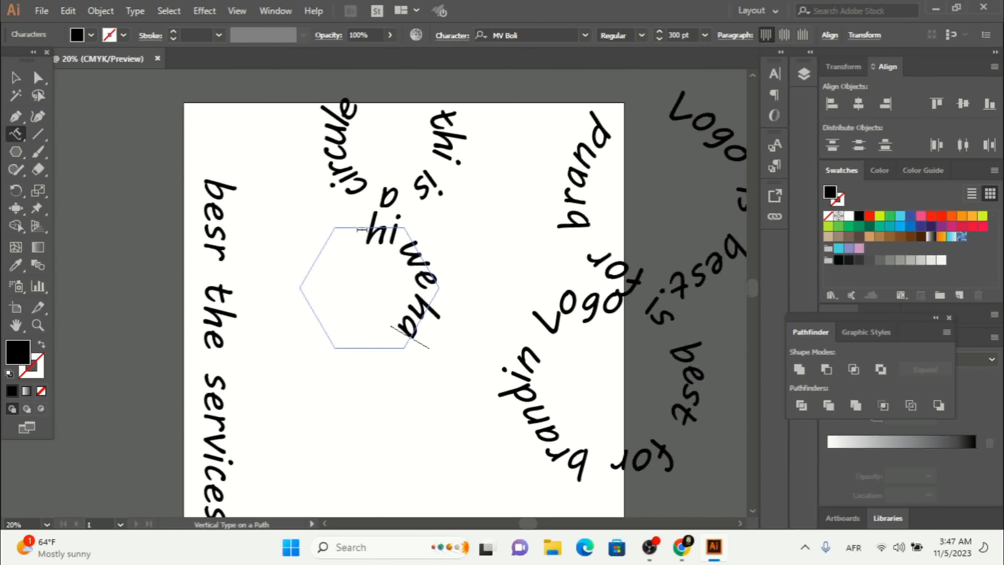
type("k")
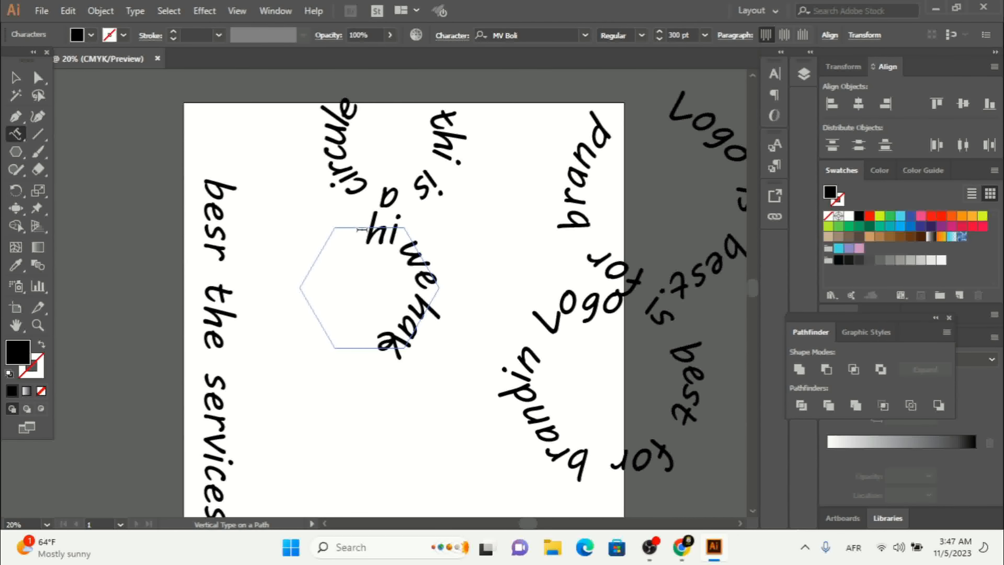
type(" the")
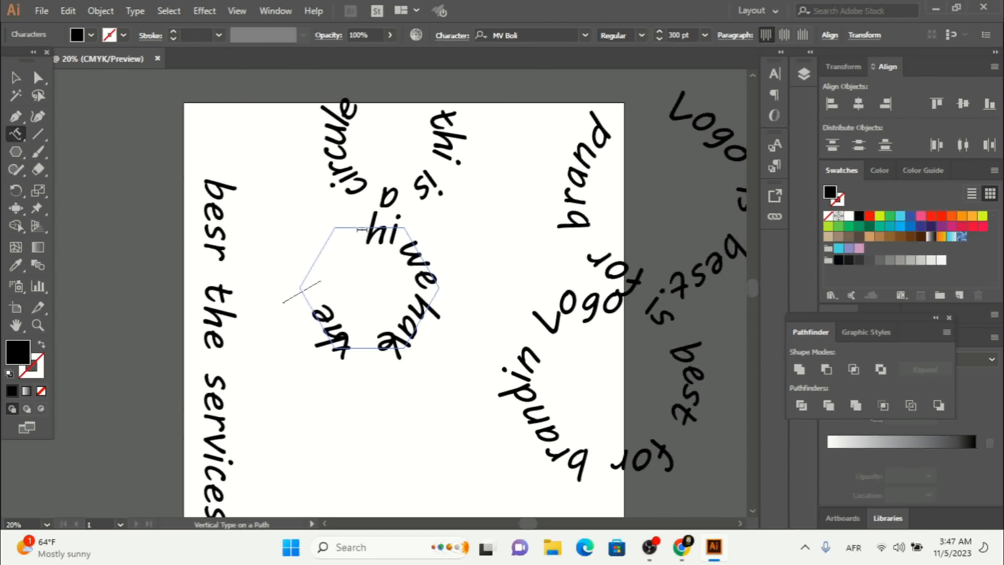
type("brand")
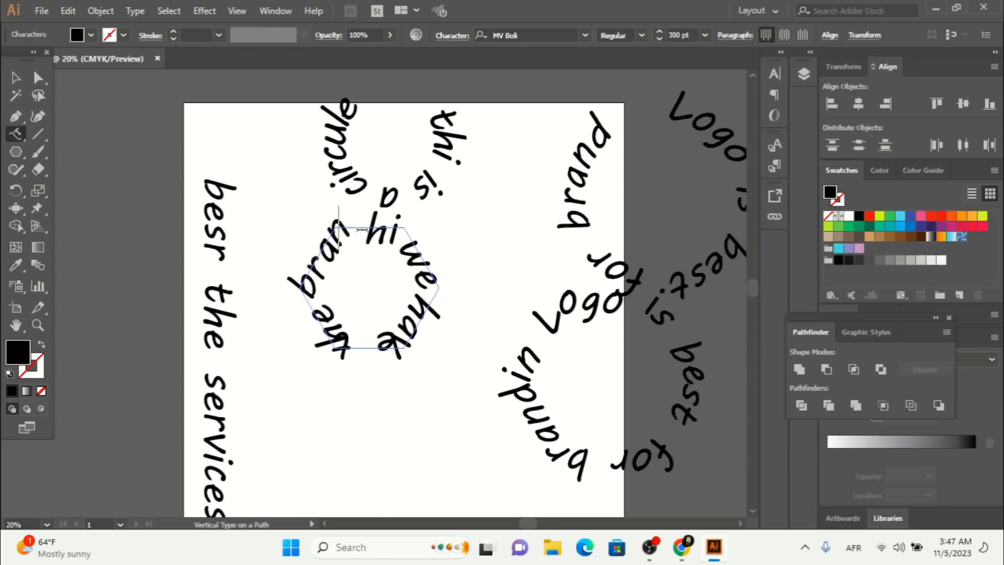
key("BackSpace")
left_click(16, 78)
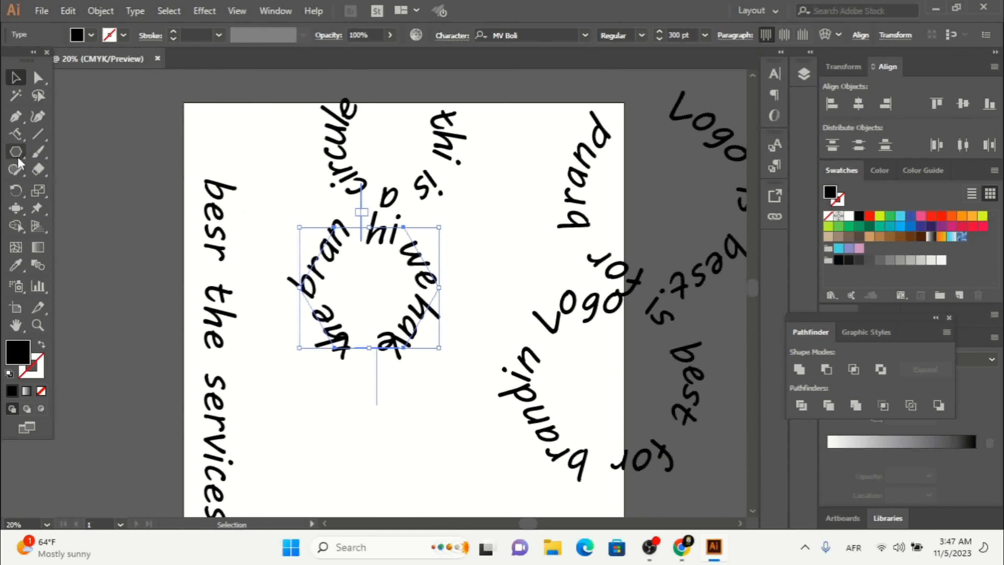
left_click(409, 402)
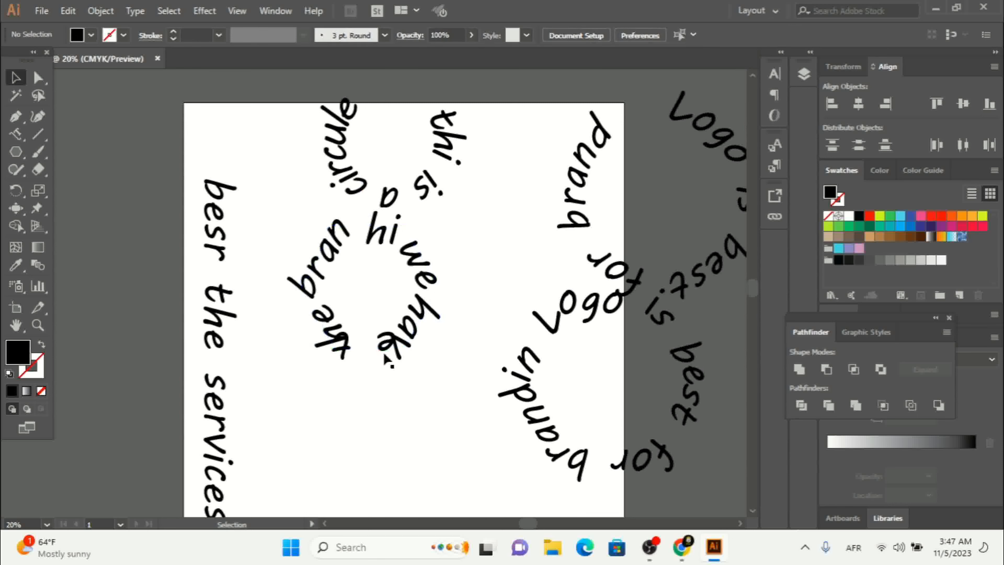
Activate the Touch Type tool and select single letters in the vertical hexagon and circle texts.
left_click(20, 141)
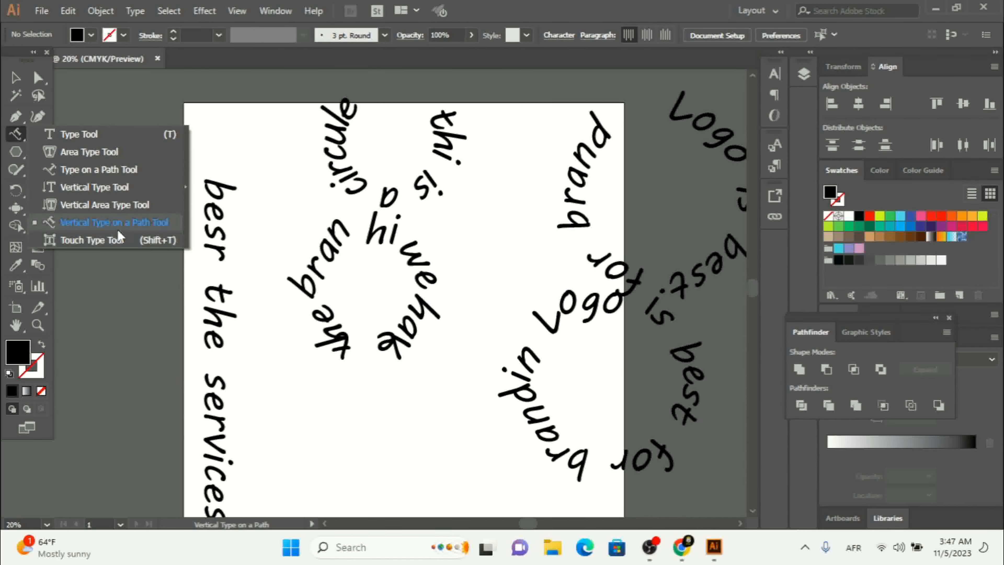
left_click(82, 239)
left_click(15, 136)
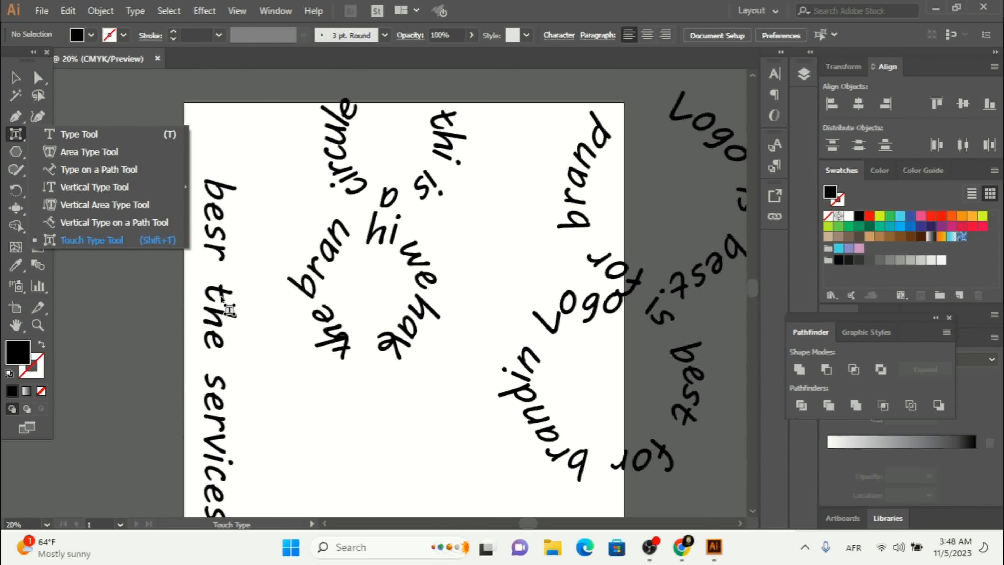
left_click(229, 310)
left_click(230, 309)
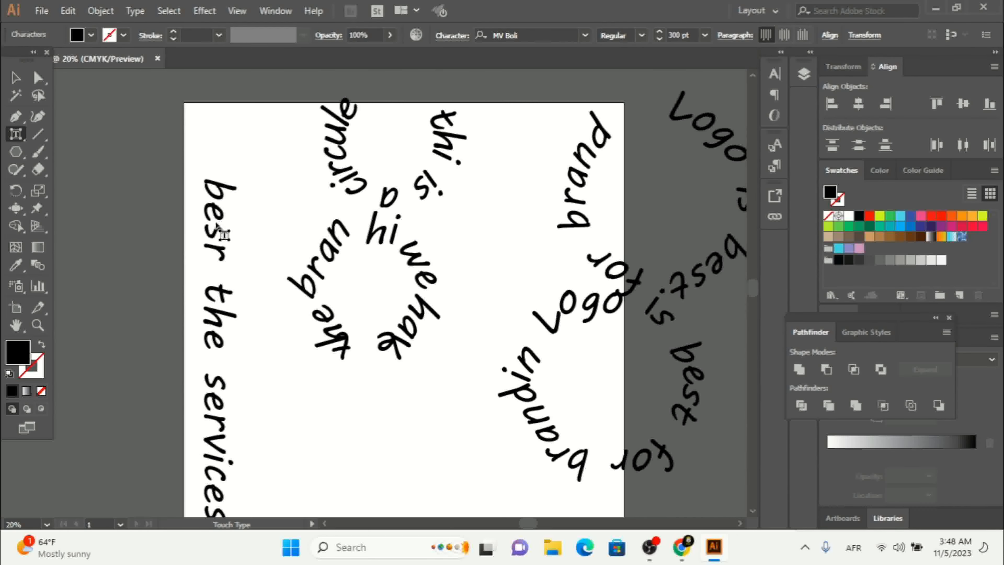
left_click(334, 268)
left_click_drag(335, 268, 343, 232)
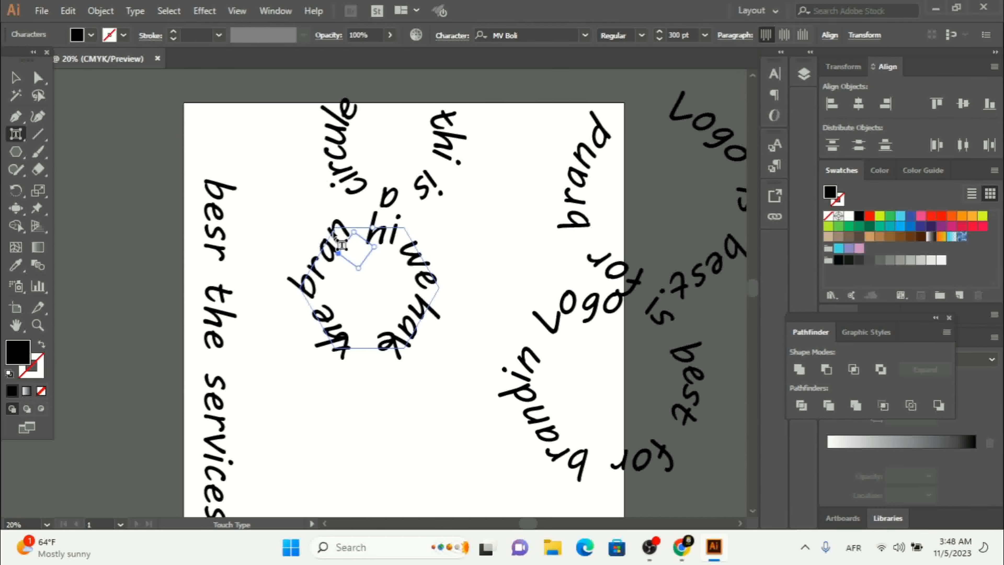
left_click(348, 179)
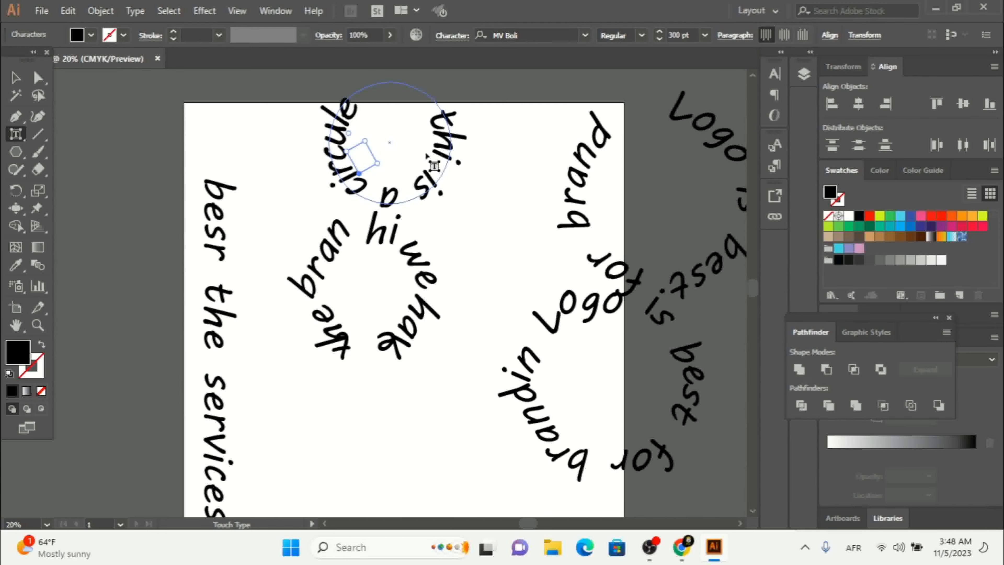
With the Touch Type tool, try rotating the first "o" of "Logo" on the larger hexagon path, undo it, and enlarge the letter instead.
left_click(573, 310)
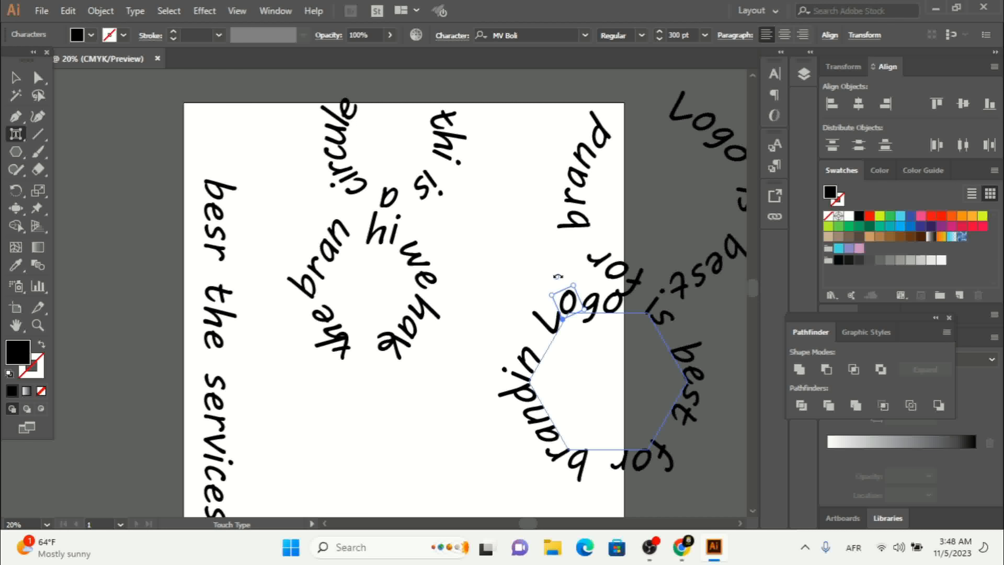
left_click_drag(557, 276, 629, 314)
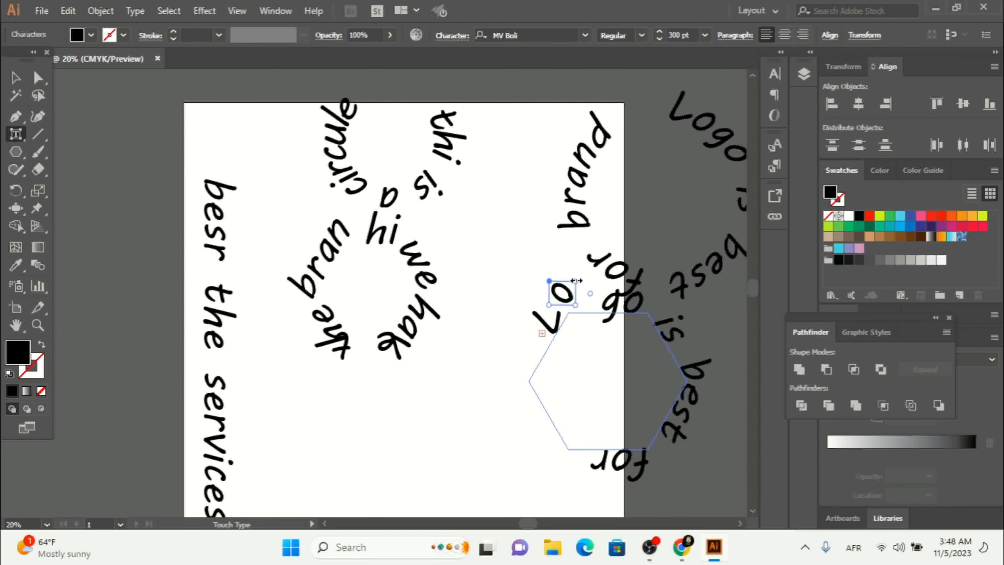
key("ctrl+z")
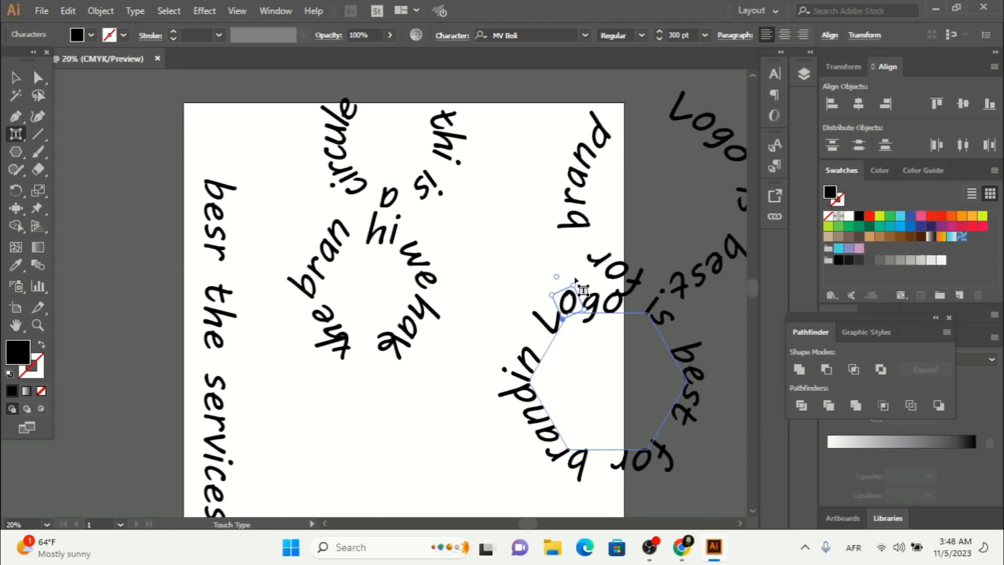
left_click_drag(577, 285, 642, 183)
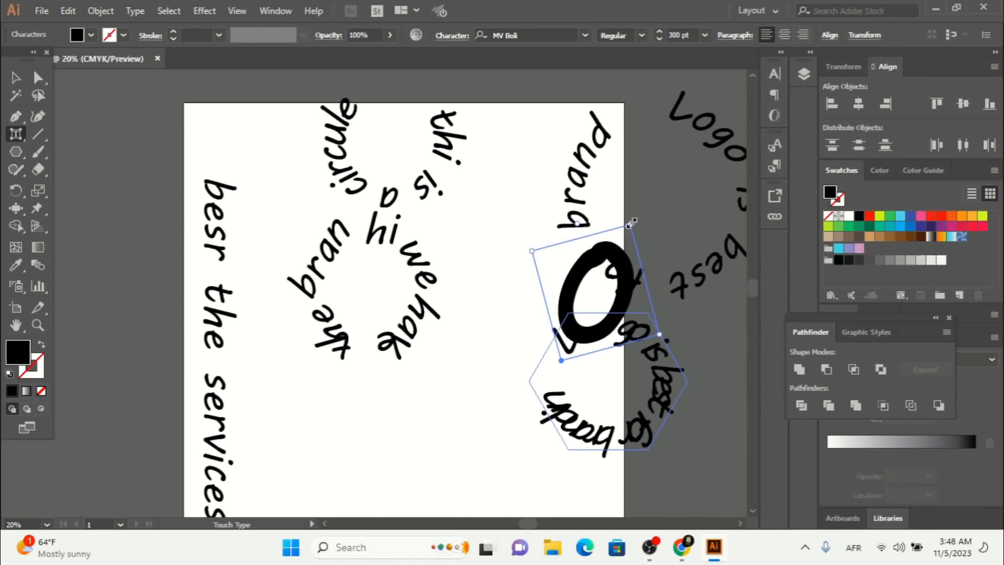
left_click_drag(632, 223, 601, 244)
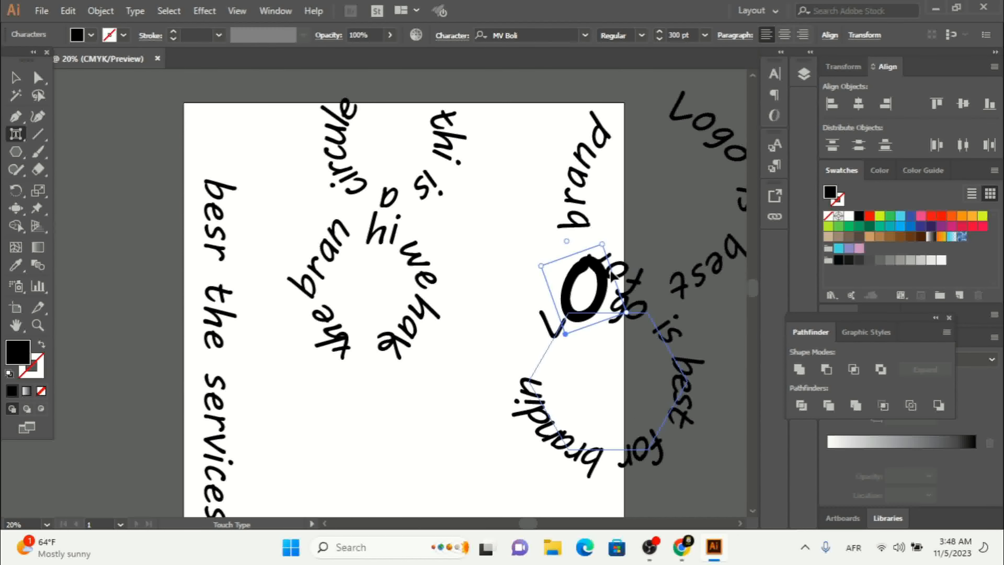
Add horizontal point text with the placeholder "Lorem ipsum" below the smaller hexagon text and select it as an object.
left_click_drag(20, 138, 64, 138)
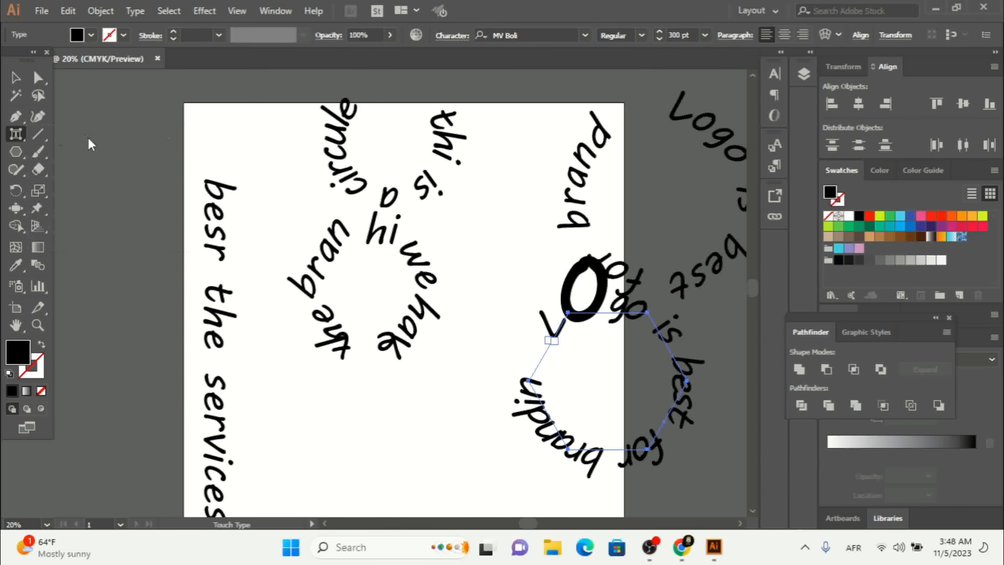
left_click(312, 433)
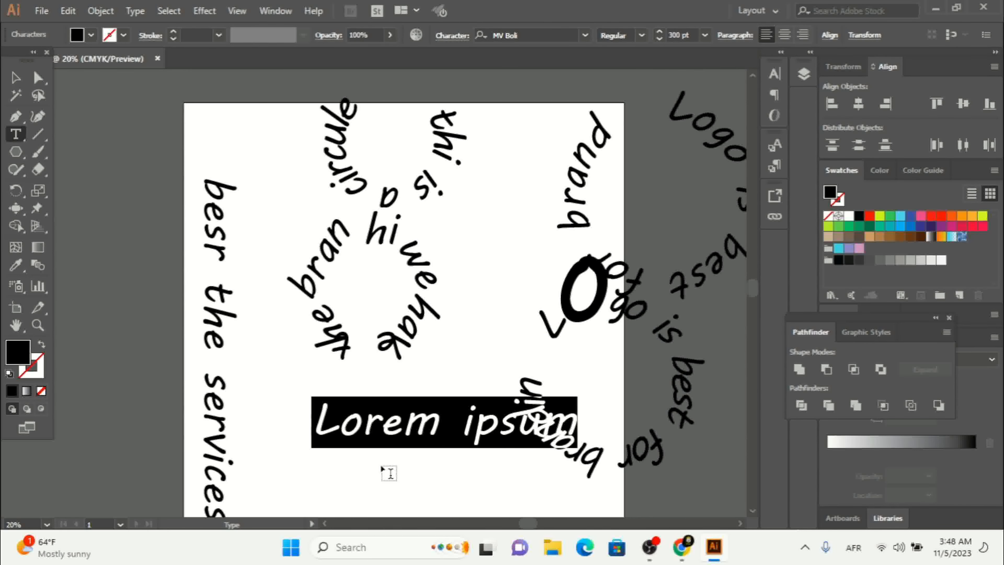
left_click(24, 78)
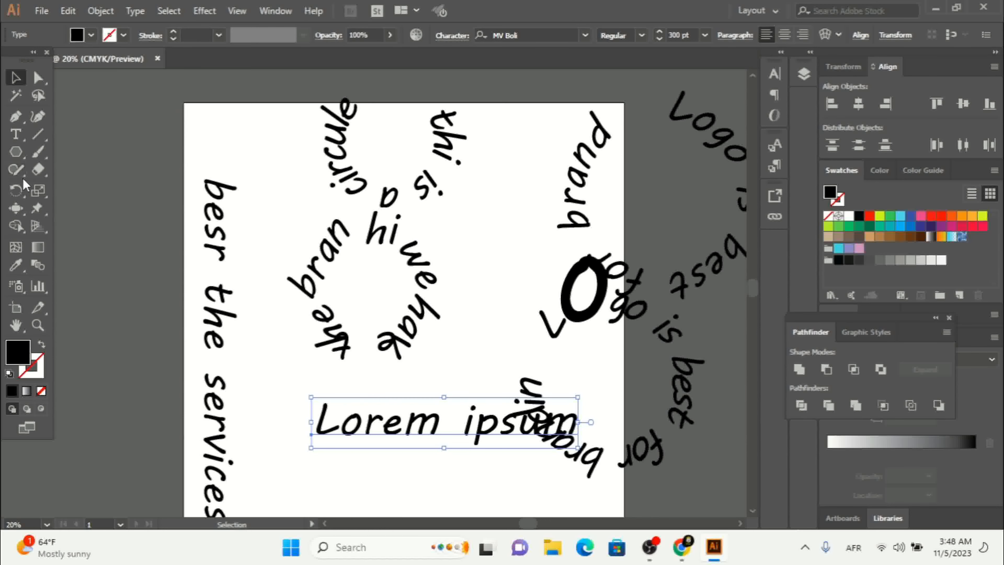
With the Touch Type tool, enlarge the "L" of "Lorem ipsum", try rotating it, and undo the rotation.
left_click_drag(16, 134, 77, 239)
left_click(328, 427)
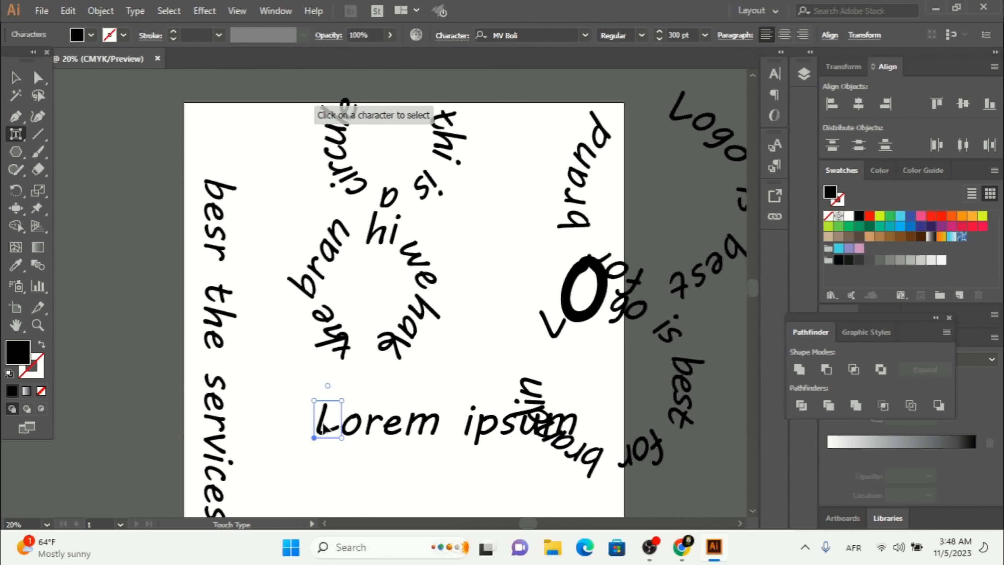
left_click_drag(342, 400, 422, 312)
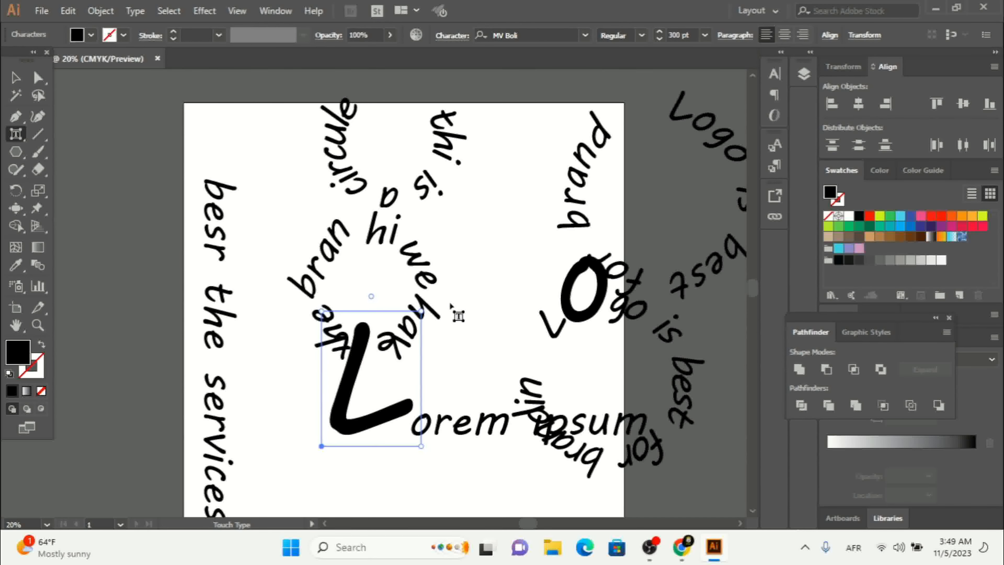
left_click_drag(371, 296, 443, 331)
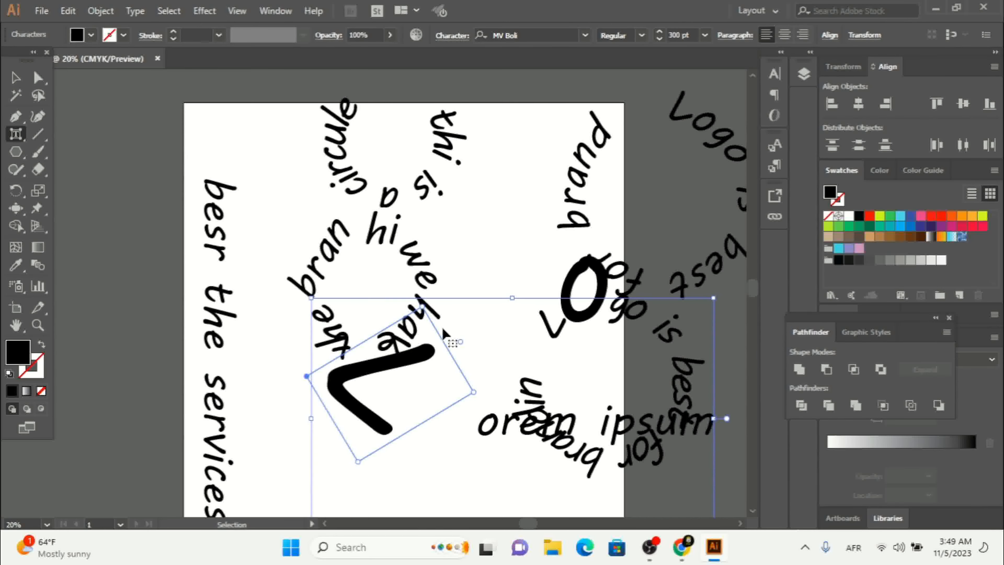
key("ctrl+z")
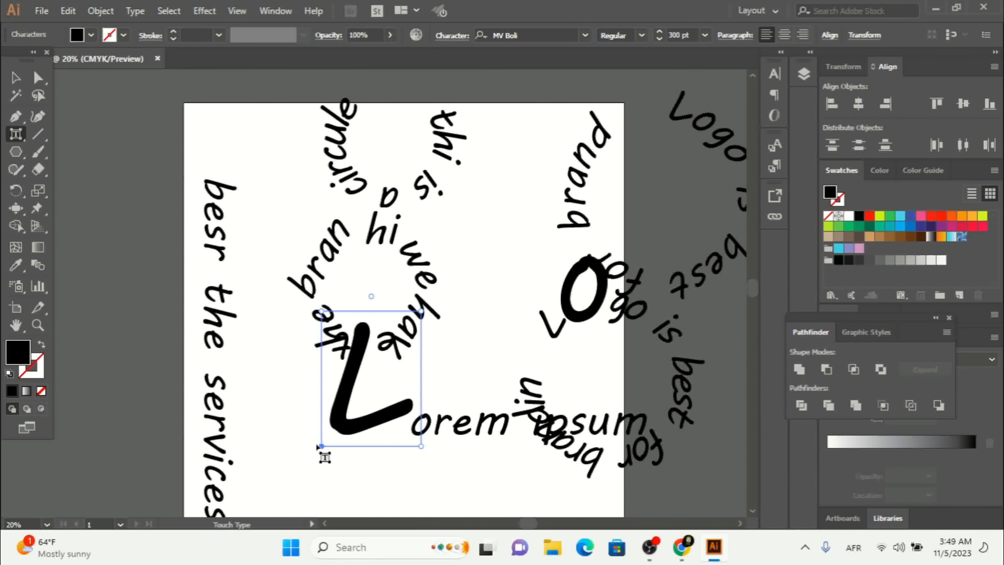
Move the enlarged "L" up beside its text, stretch it vertically, and scale it slightly larger.
left_click_drag(321, 446, 283, 425)
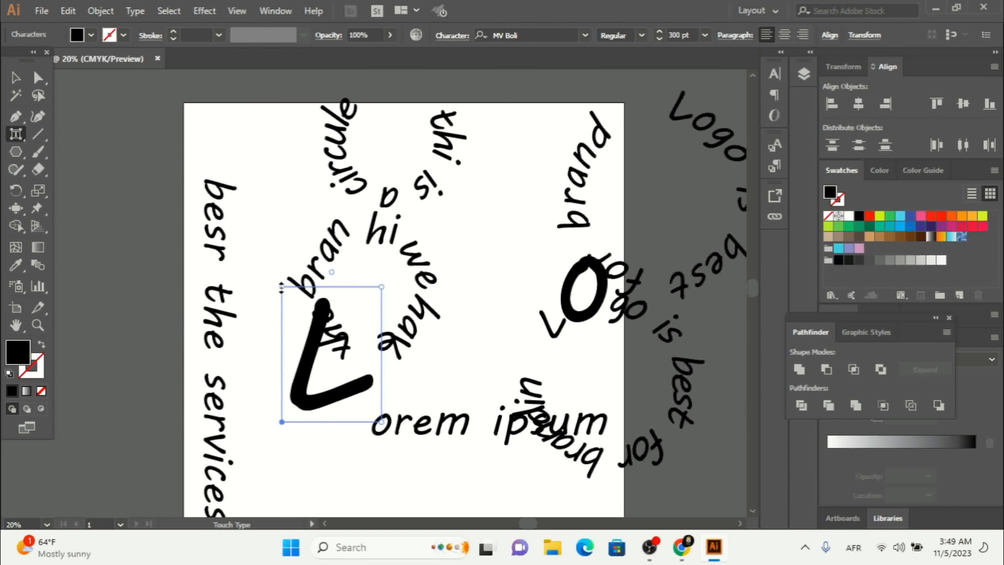
left_click_drag(282, 290, 281, 158)
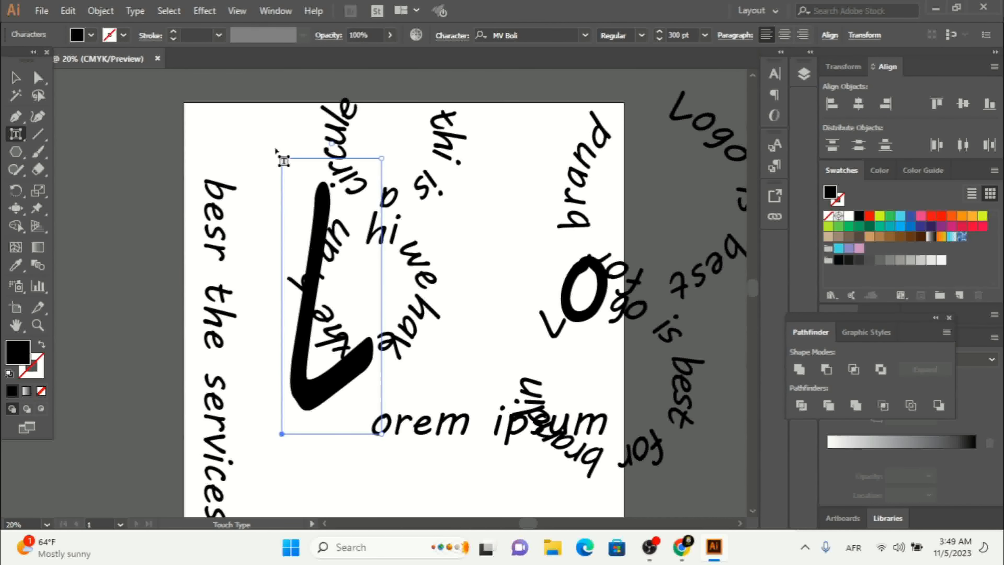
left_click_drag(382, 159, 543, 164)
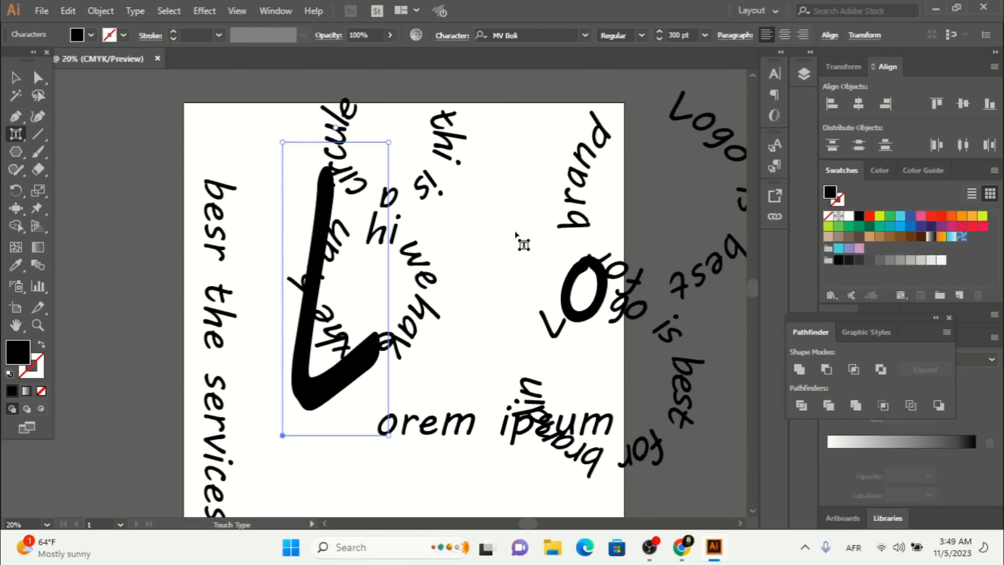
Delete the entire "Lorem ipsum" text object and return to the Selection tool with the standard Type tool restored.
left_click(14, 79)
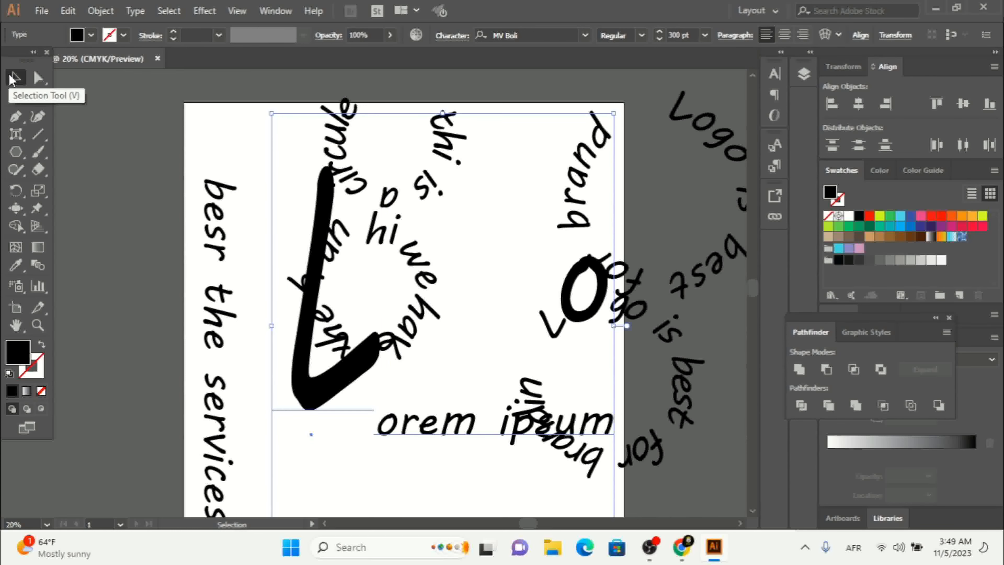
key("Delete")
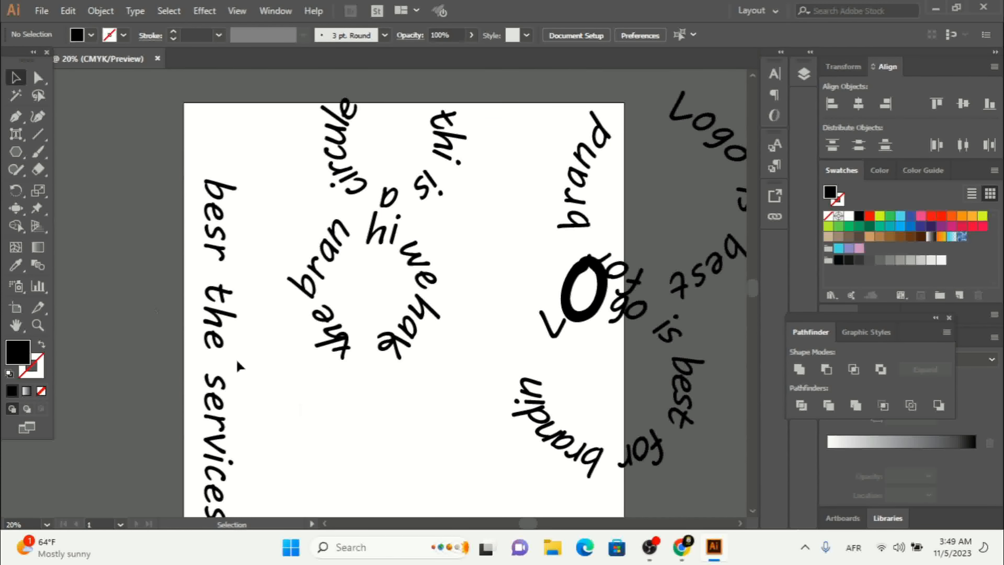
left_click(17, 133)
left_click_drag(18, 134, 59, 134)
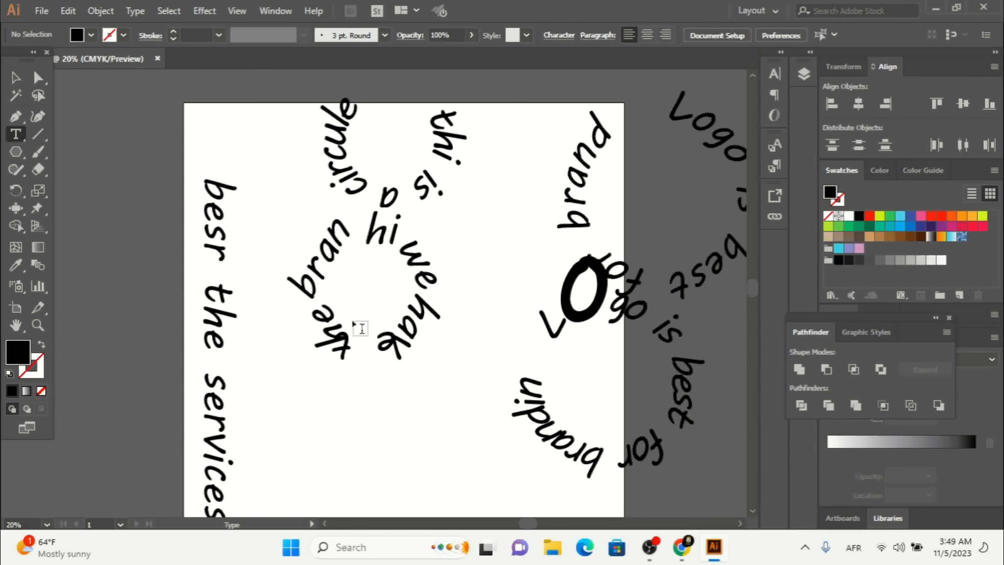
left_click(14, 79)
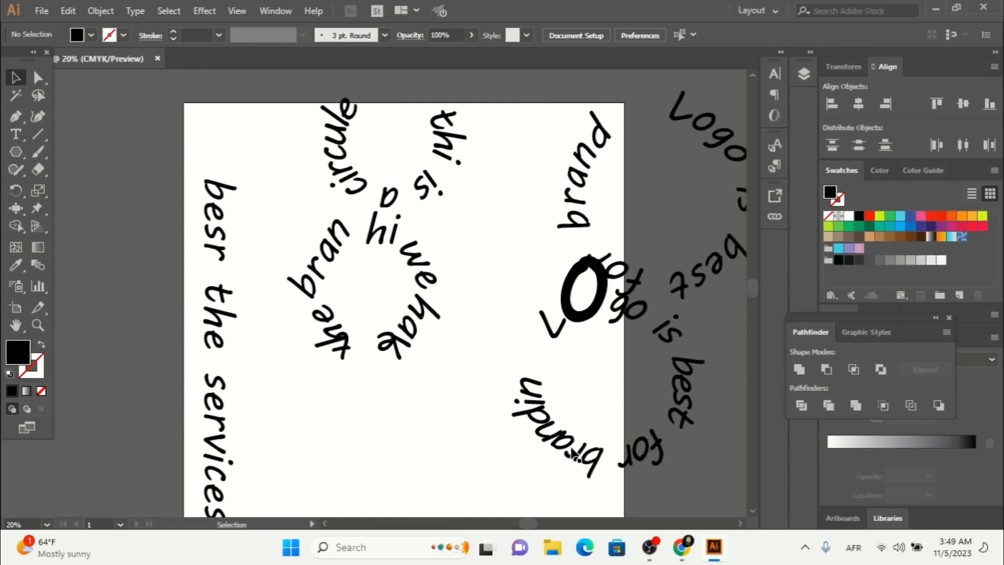
Delete the larger hexagon path text and move the circular "Logo is best for brand" text onto the artboard.
left_click_drag(572, 455, 480, 469)
key("Delete")
left_click_drag(618, 282, 524, 388)
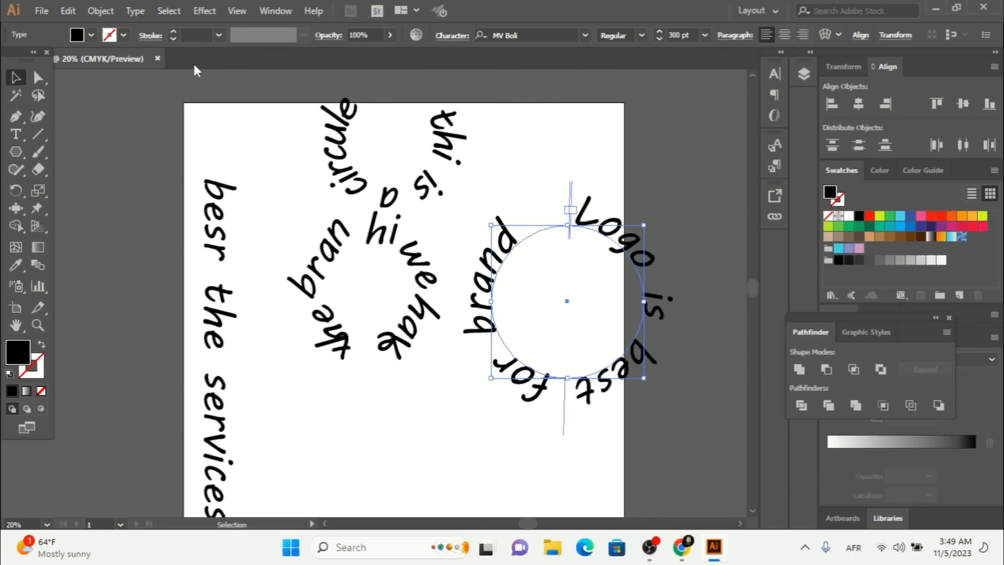
Open the Type on a Path options for the circular text with Preview enabled, and try Flip on and off.
left_click(136, 11)
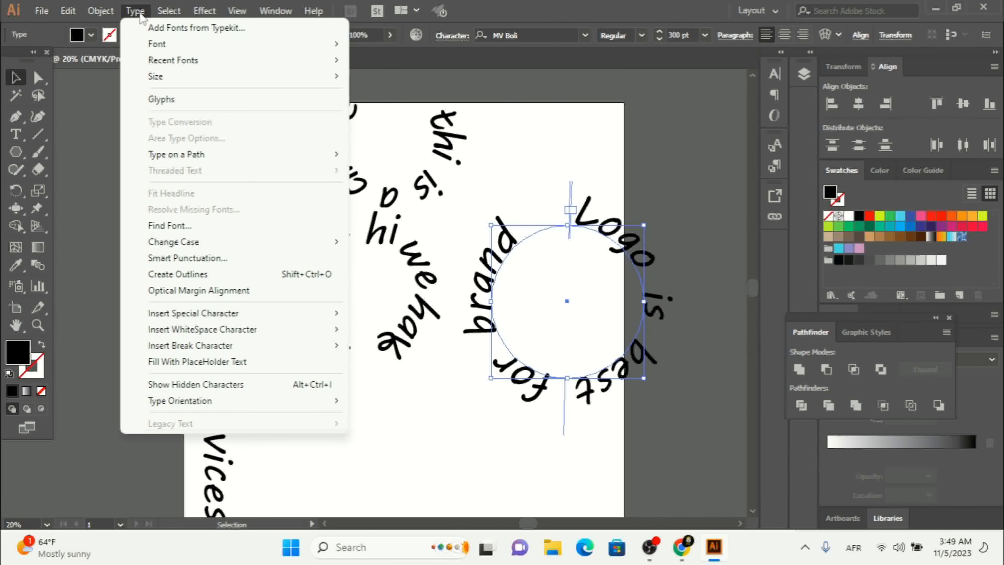
mouse_move(307, 161)
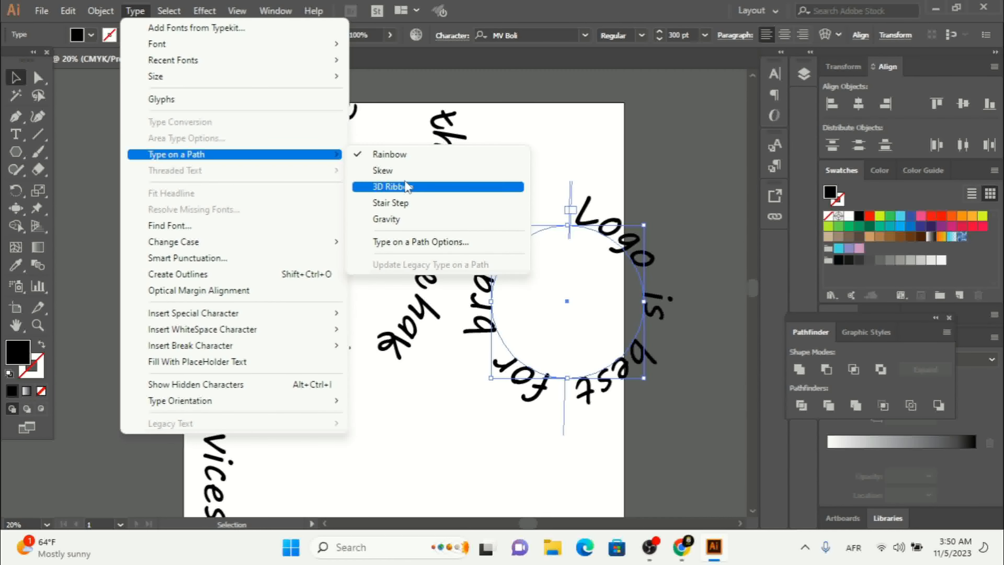
left_click(411, 243)
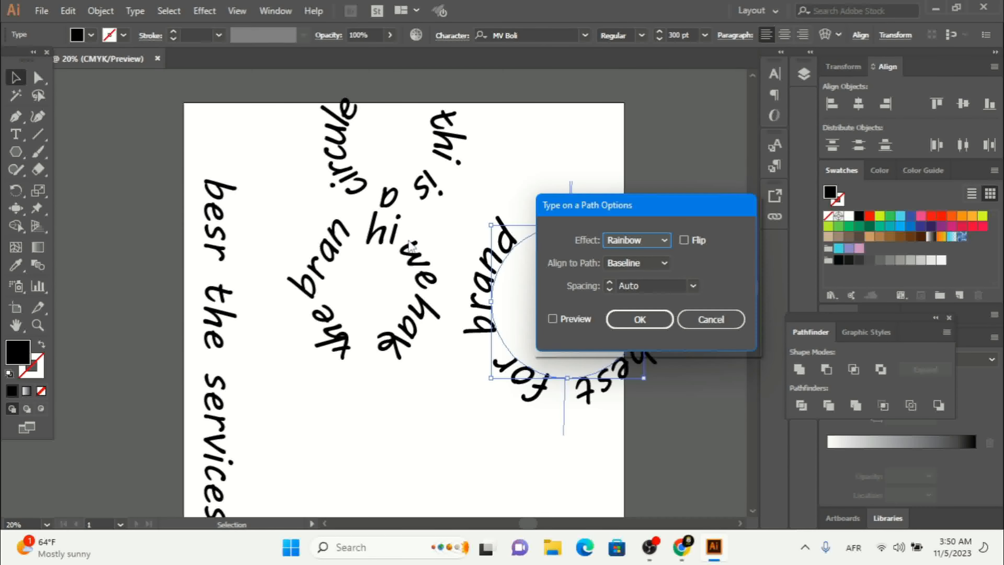
left_click_drag(596, 215, 257, 175)
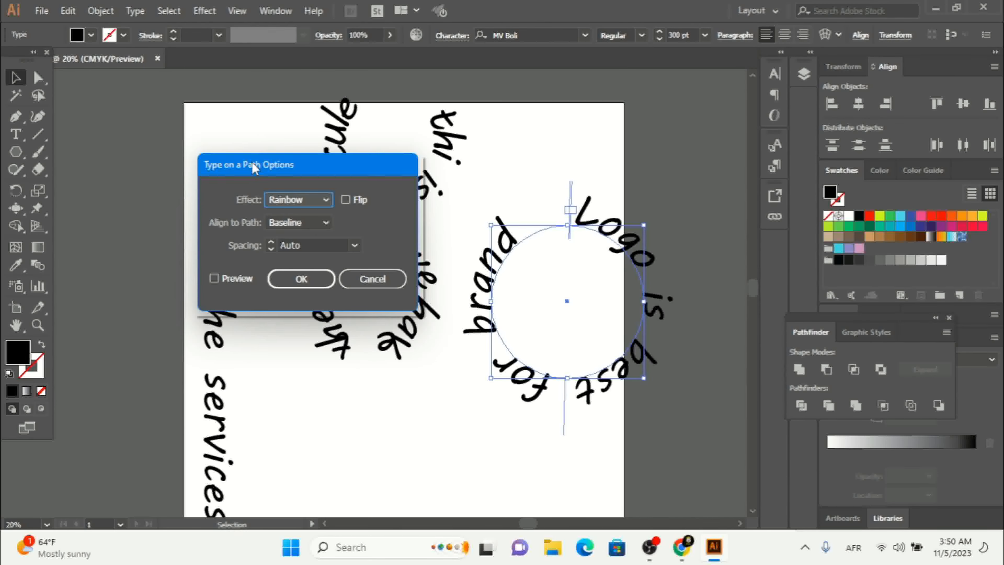
left_click(232, 278)
left_click(345, 200)
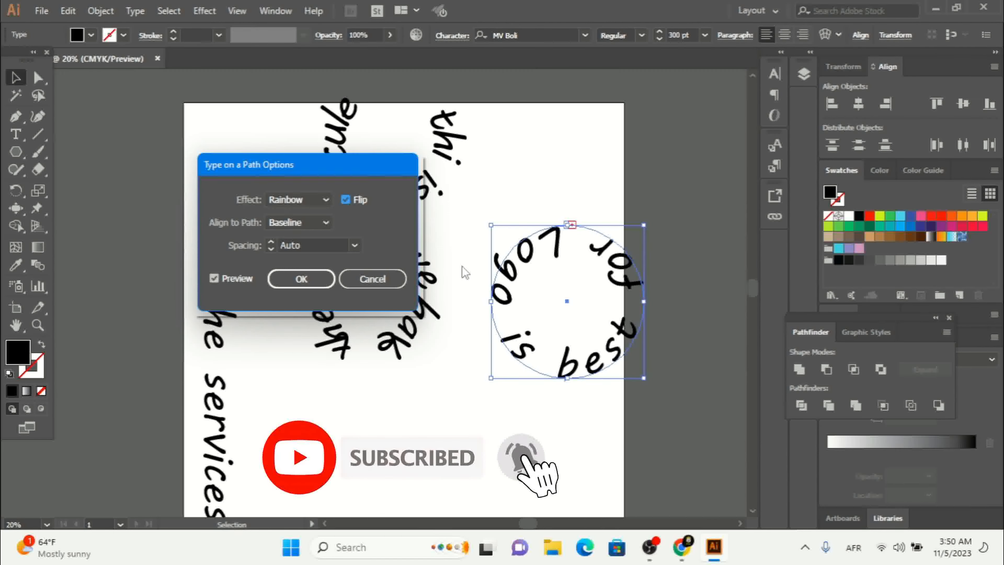
left_click(344, 199)
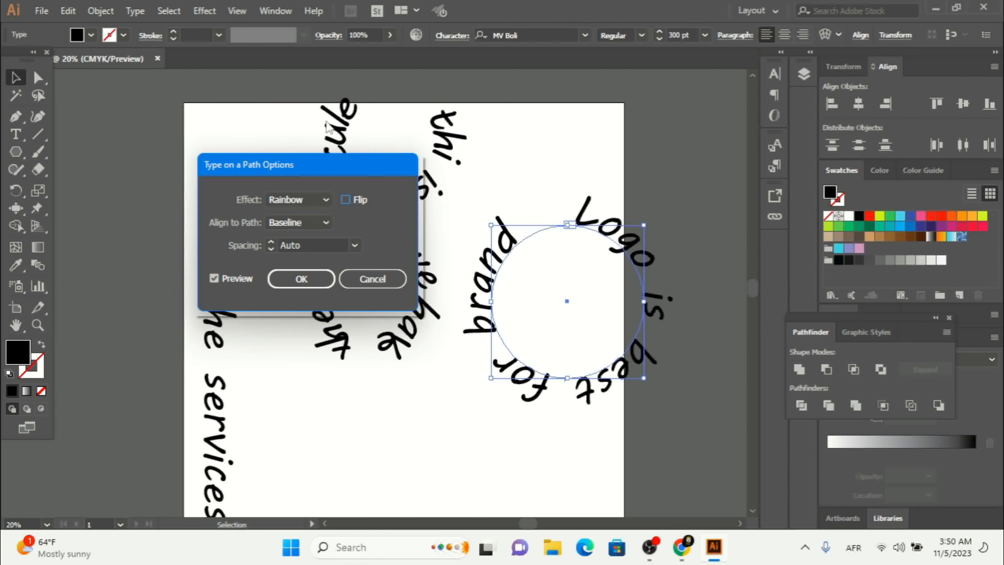
Preview the Skew, 3D Ribbon, Stair Step and Gravity effects on the circular text, restore Rainbow, and toggle Flip on and off.
left_click(322, 204)
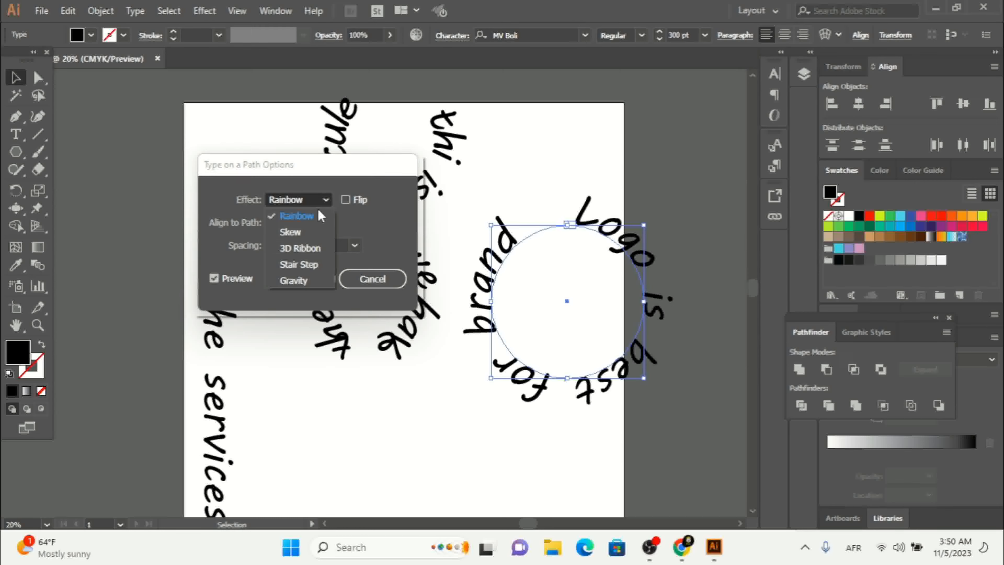
left_click(295, 234)
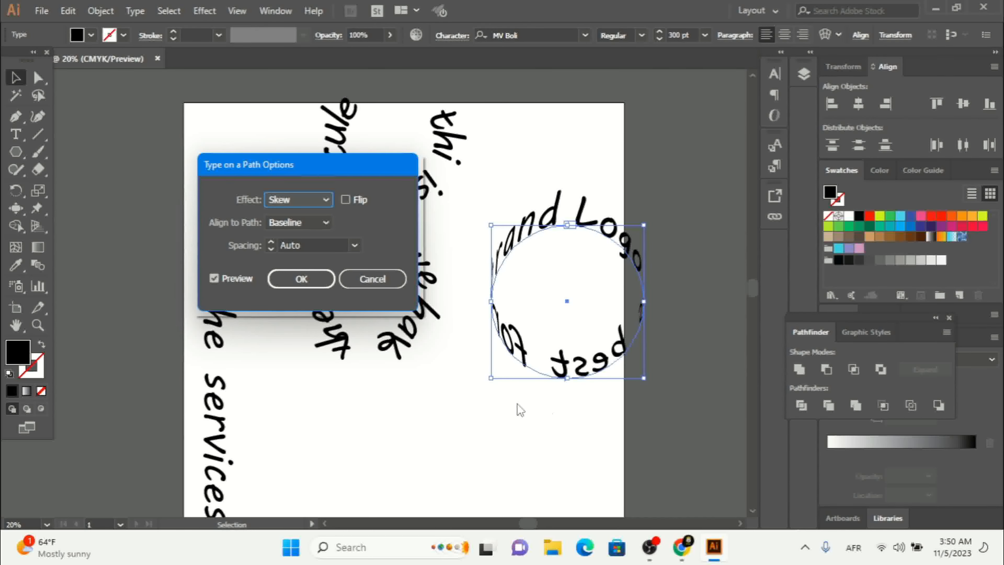
left_click(286, 198)
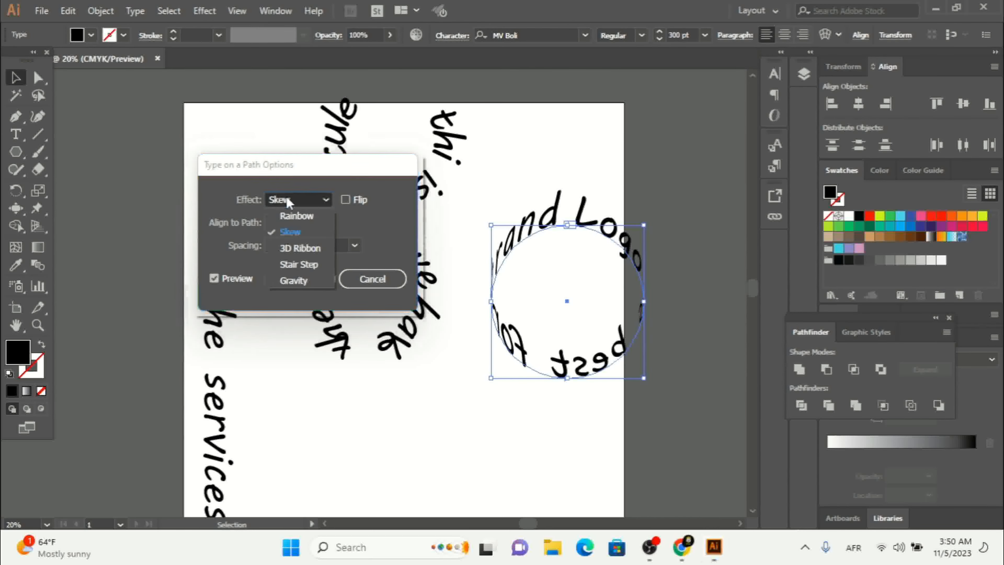
left_click(298, 253)
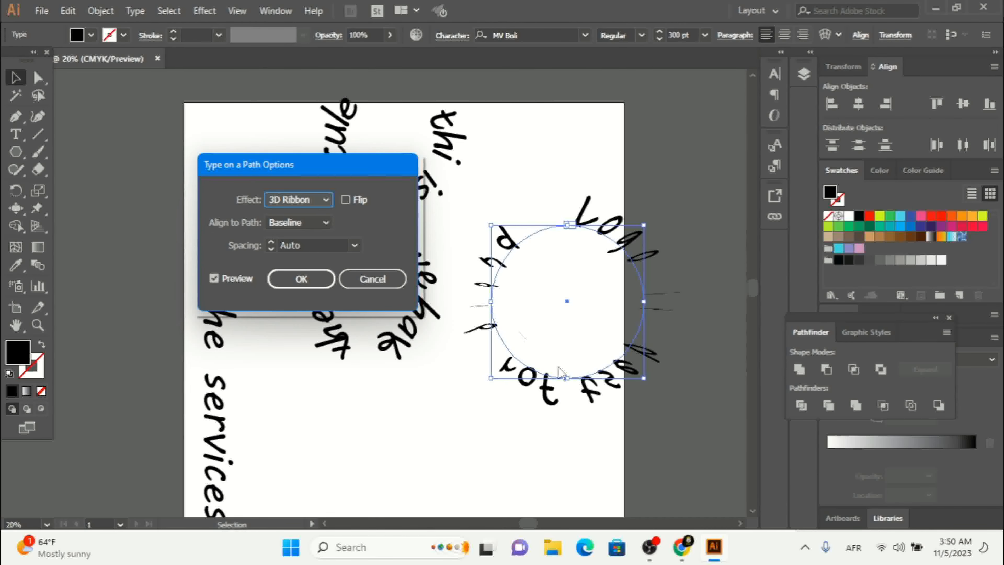
left_click(303, 199)
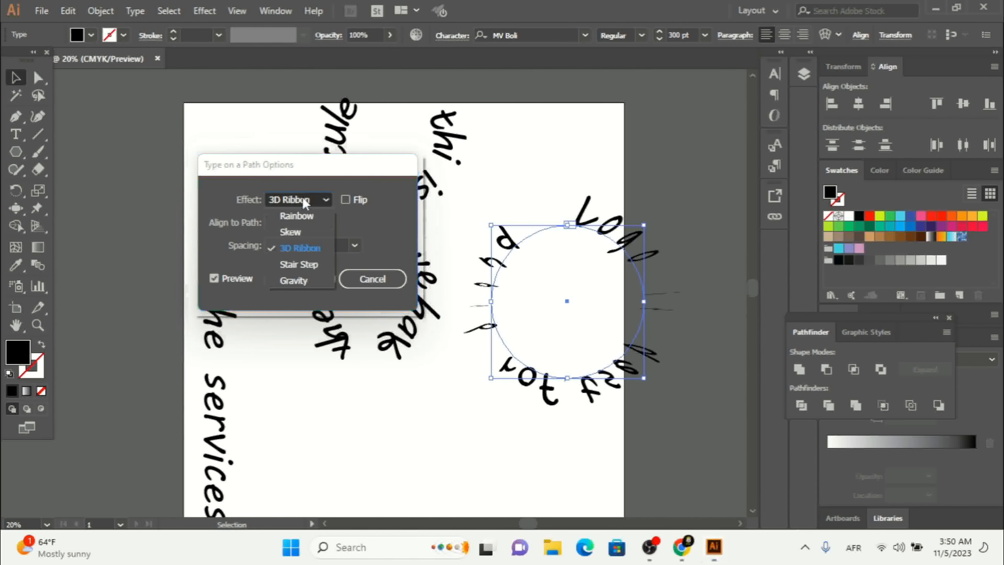
left_click(307, 265)
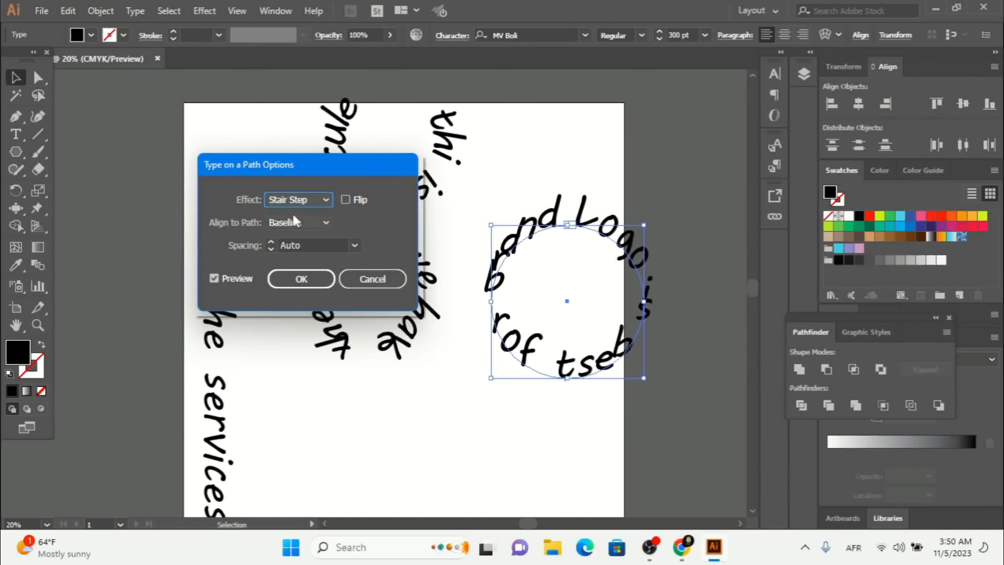
left_click(283, 202)
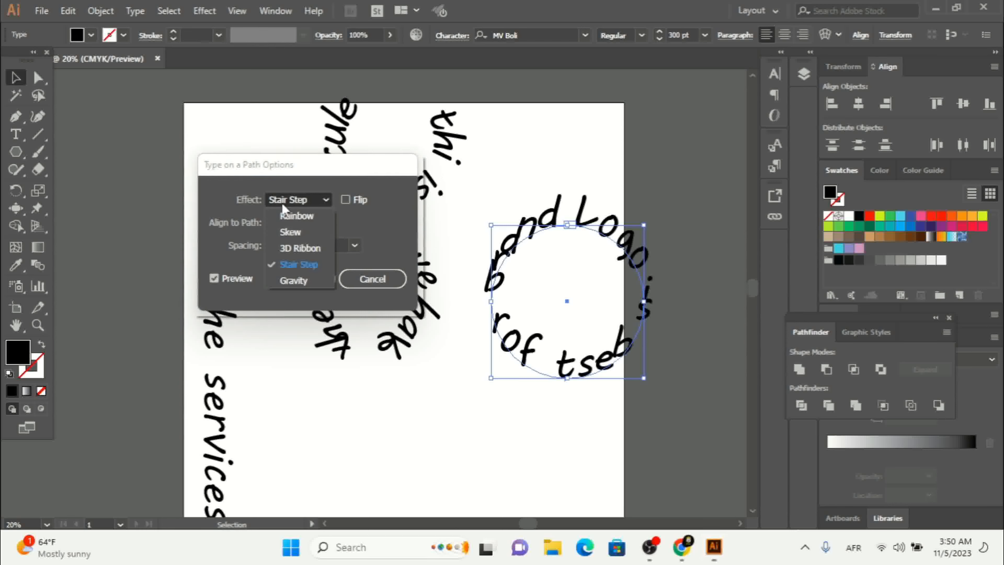
left_click(296, 281)
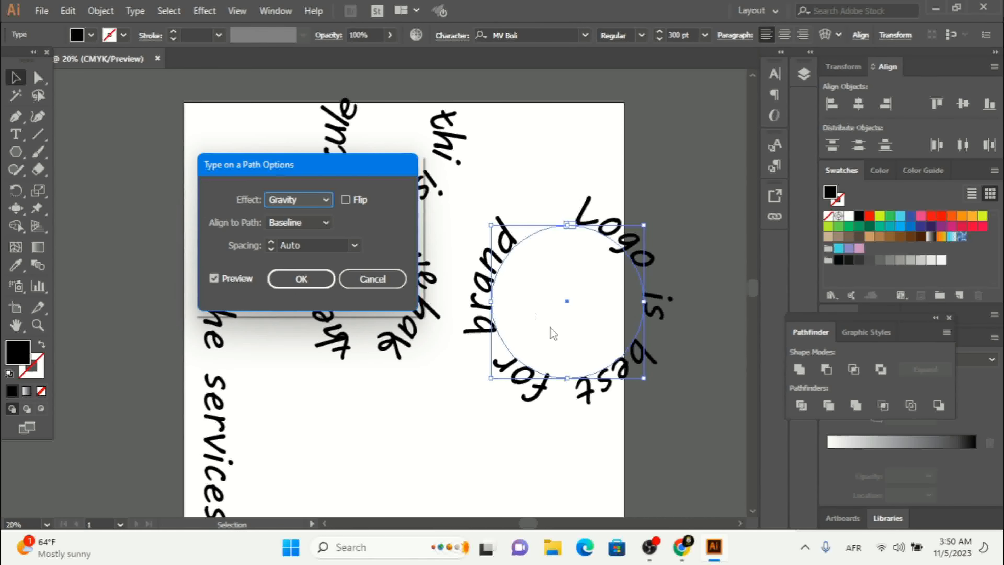
left_click(281, 201)
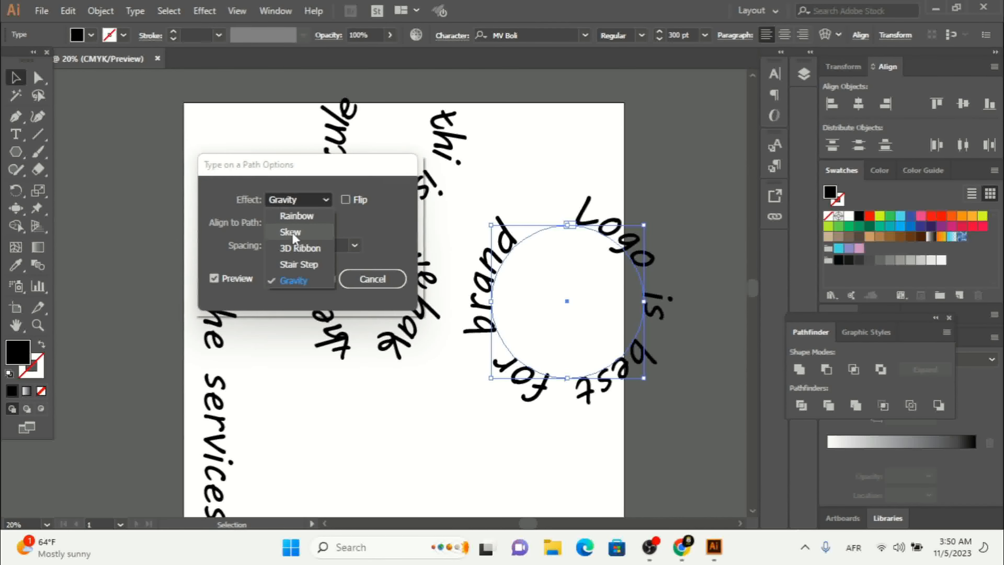
left_click(295, 220)
left_click(352, 201)
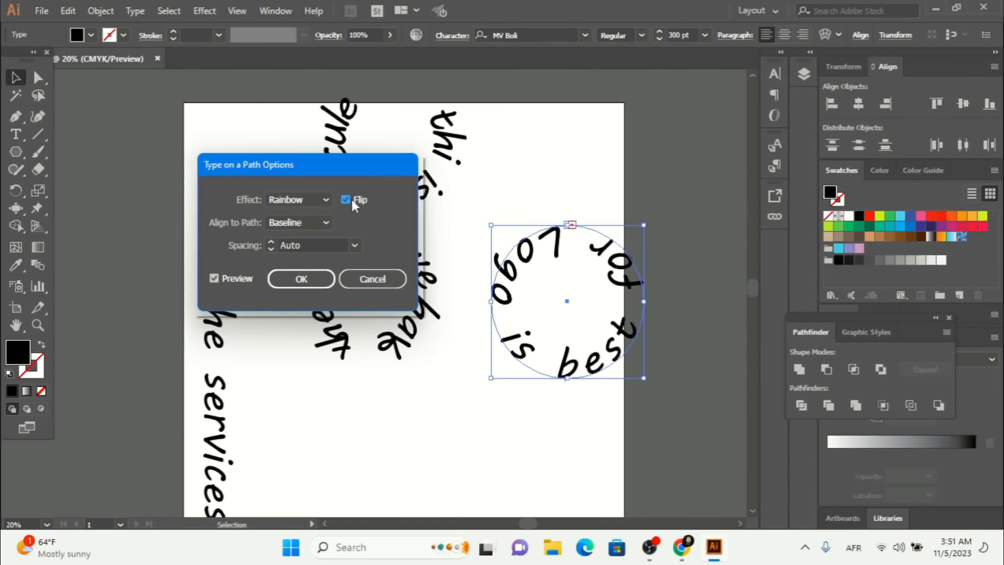
left_click(352, 200)
Try the Center and Descender path alignments on the circular text, and set Align to Path to Ascender.
left_click(310, 224)
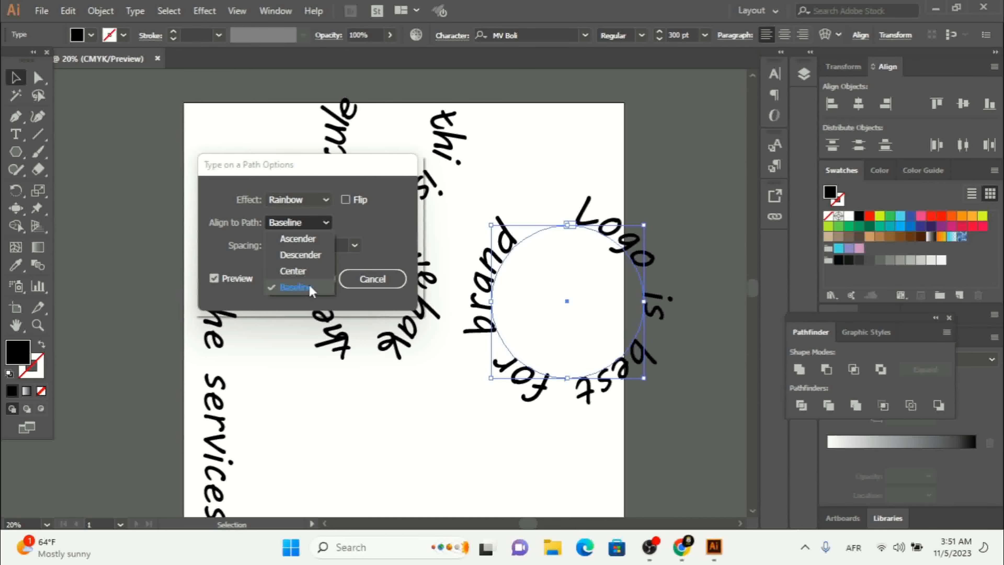
left_click(298, 271)
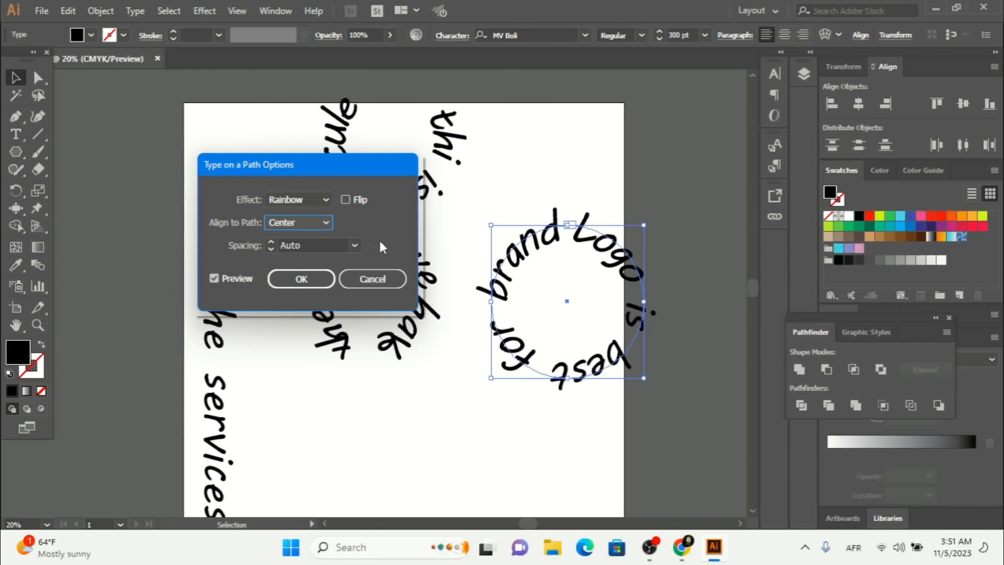
left_click(315, 224)
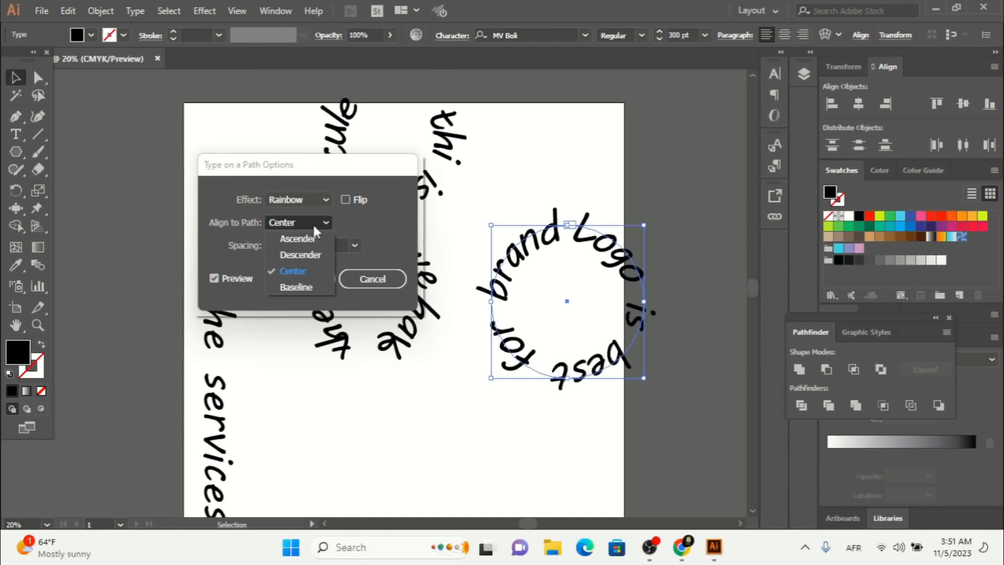
left_click(301, 255)
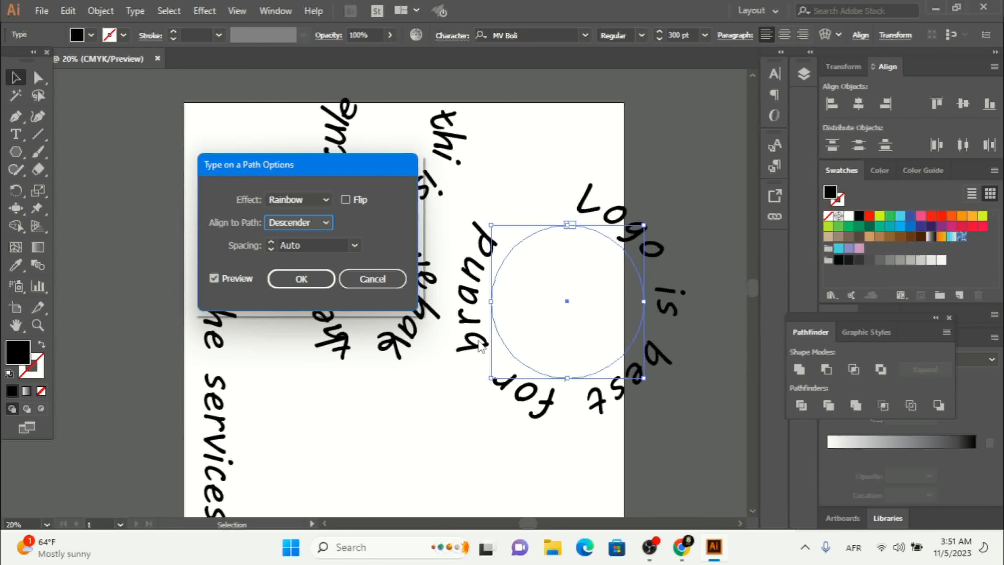
left_click(305, 221)
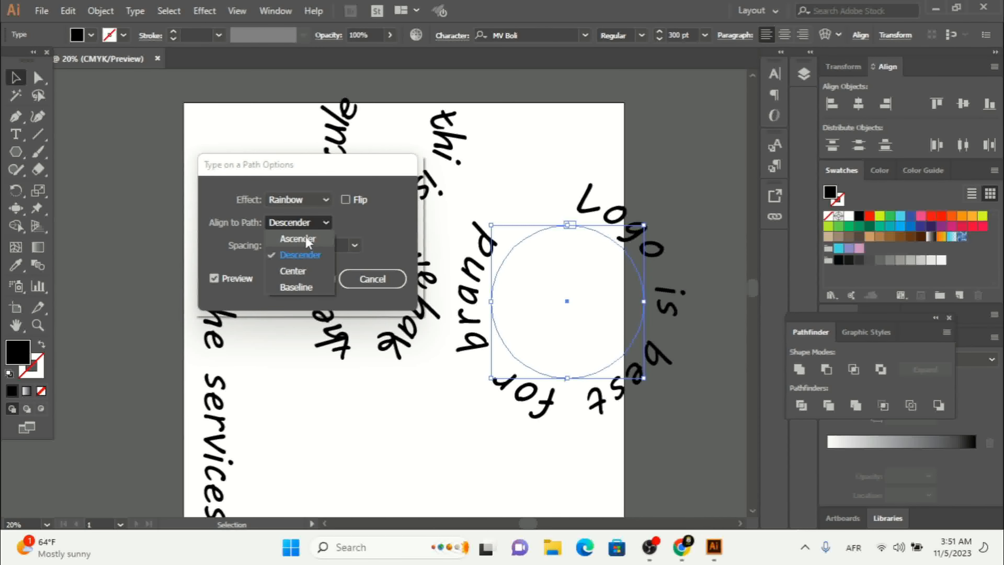
left_click(305, 238)
left_click(324, 222)
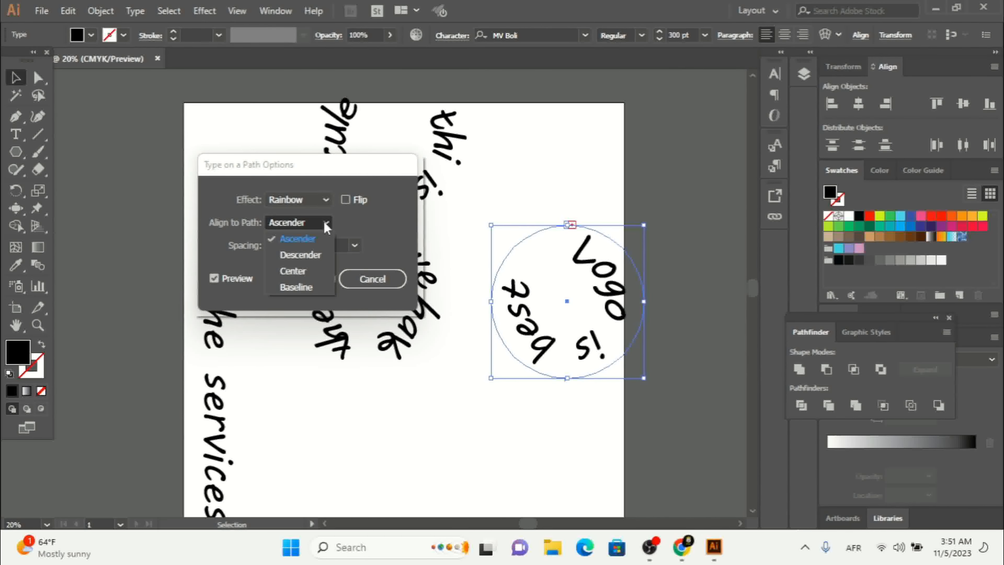
left_click(316, 238)
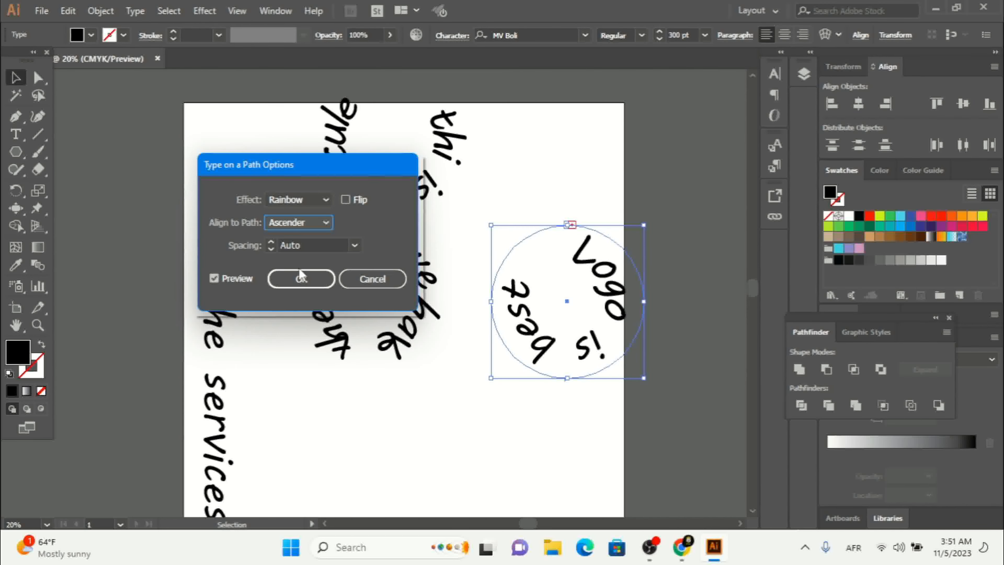
Try the Baseline path alignment and a spacing of -800 pt on the circular text.
left_click(276, 229)
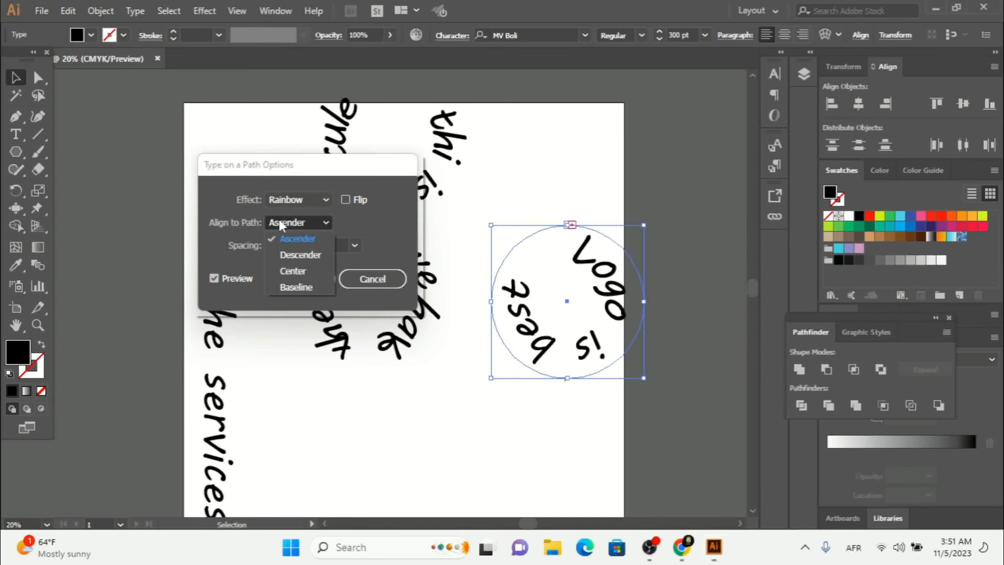
left_click(297, 294)
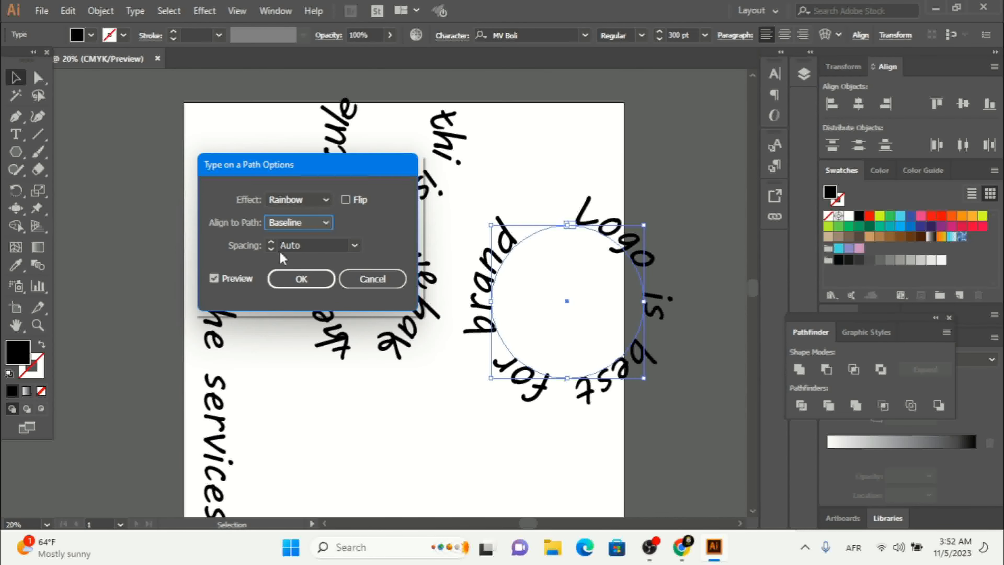
key("Tab")
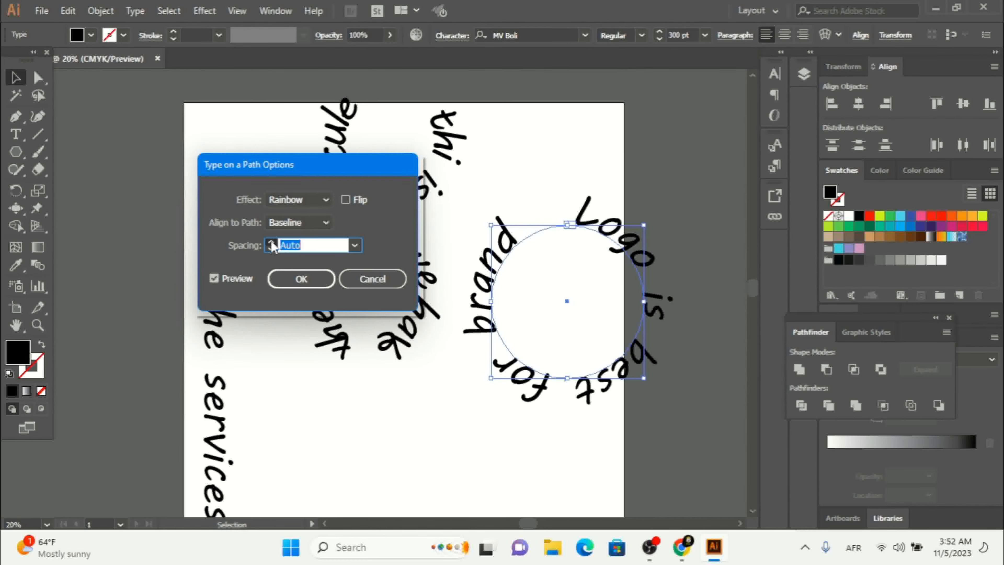
left_click(271, 249)
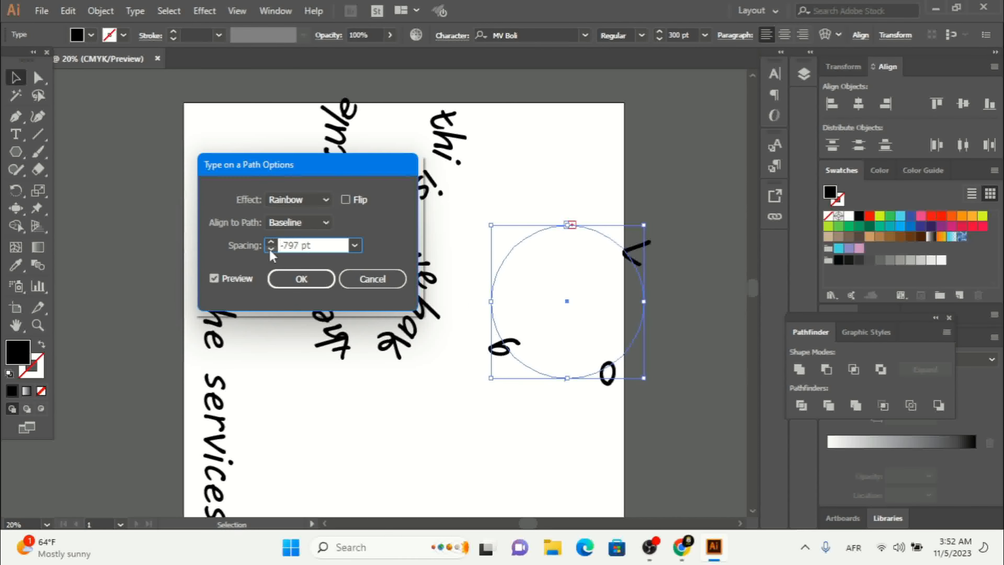
left_click(271, 248)
left_click(271, 249)
left_click(271, 248)
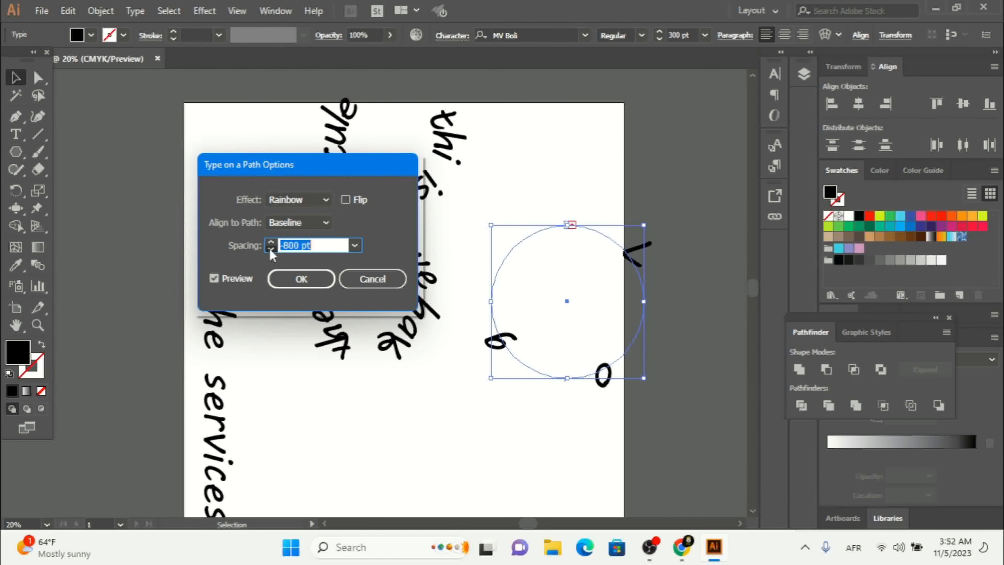
Try a spacing of -30 pt on the circular text, and discard the Type on a Path option changes.
left_click(355, 245)
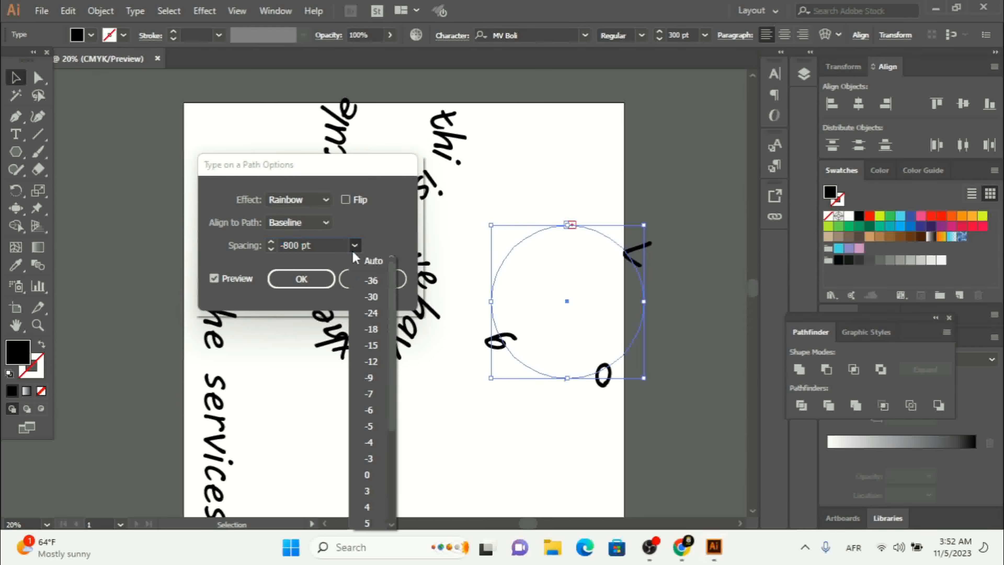
left_click(372, 296)
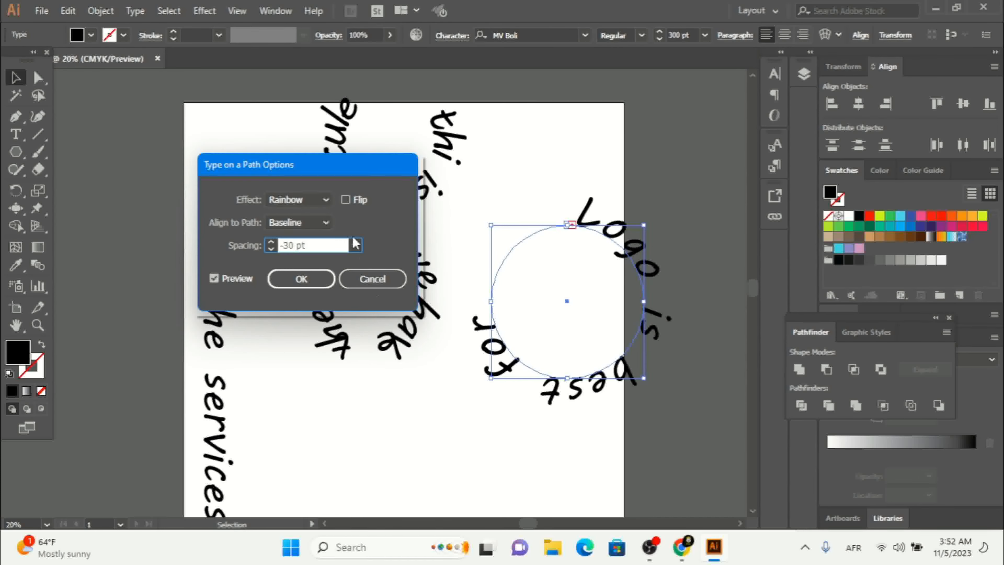
left_click(355, 246)
left_click(370, 296)
left_click(388, 284)
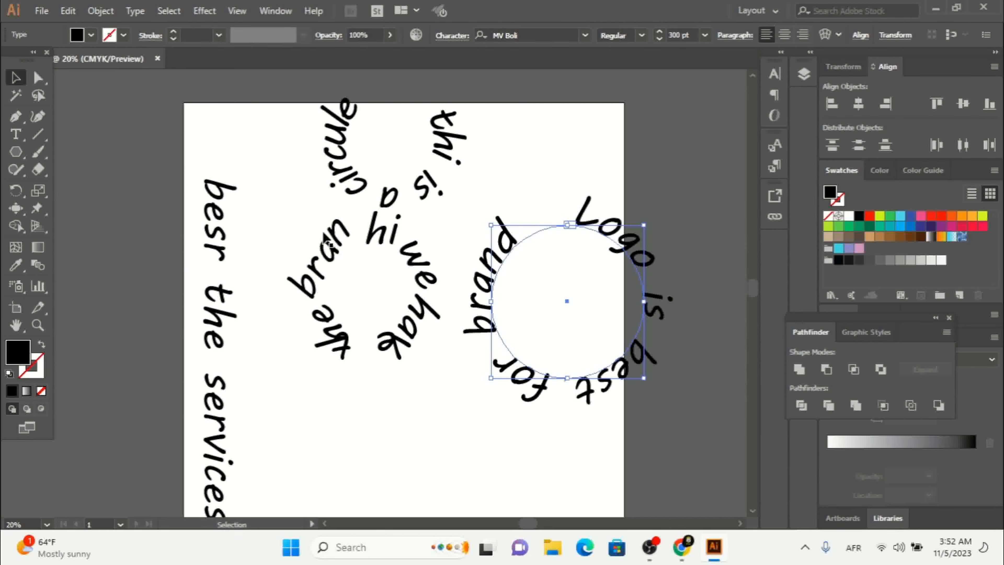
Switch the active shape tool from Polygon to Ellipse.
left_click(16, 152)
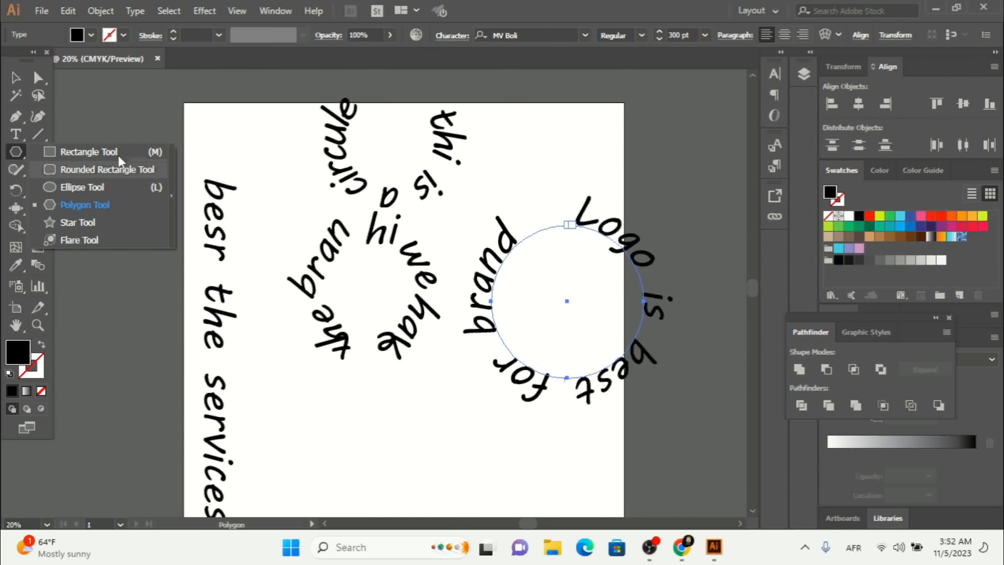
left_click(11, 155)
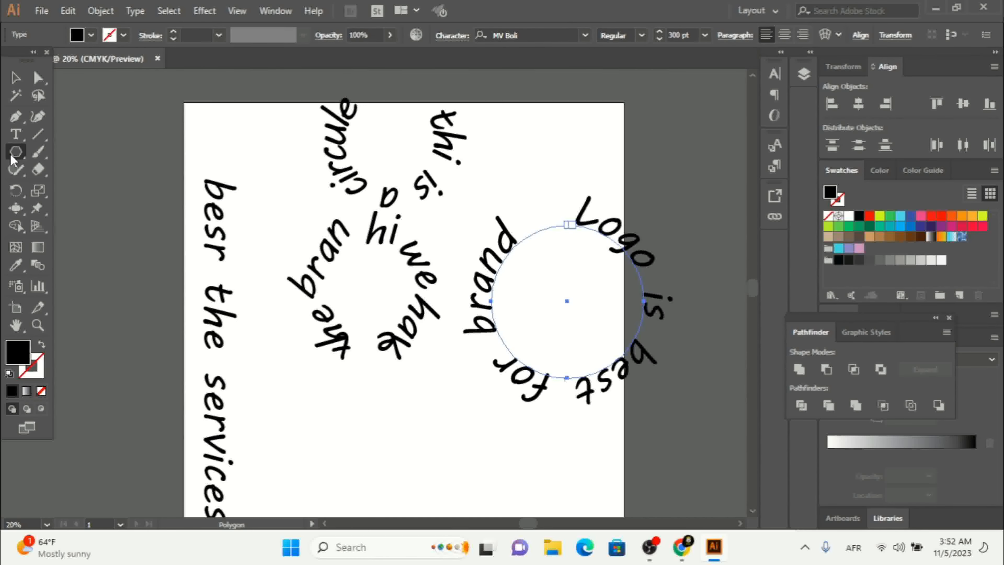
left_click(20, 80)
left_click(25, 152)
left_click_drag(25, 151, 74, 193)
Delete all the text objects from the document.
left_click(16, 78)
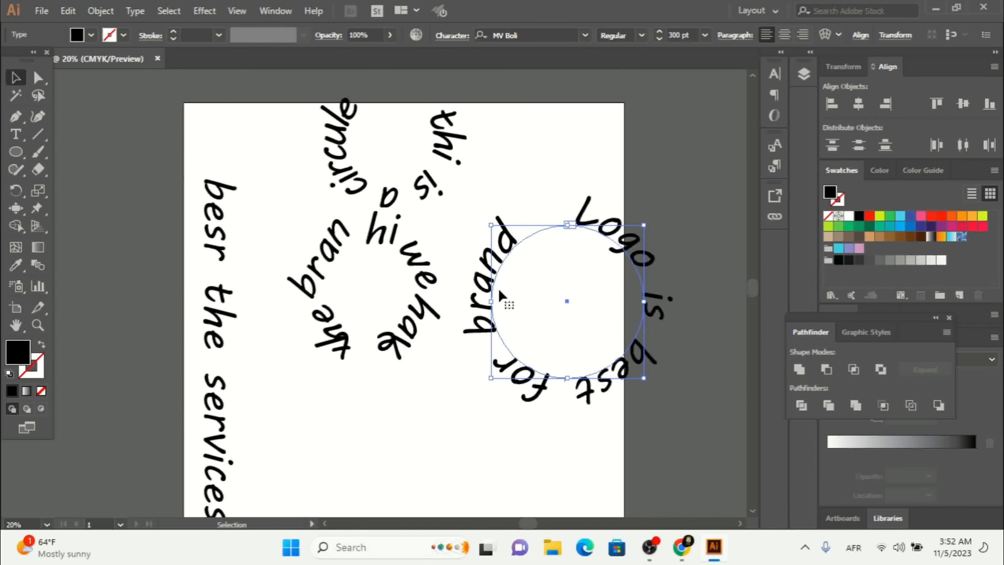
left_click(676, 166)
key("ctrl+a")
key("Delete")
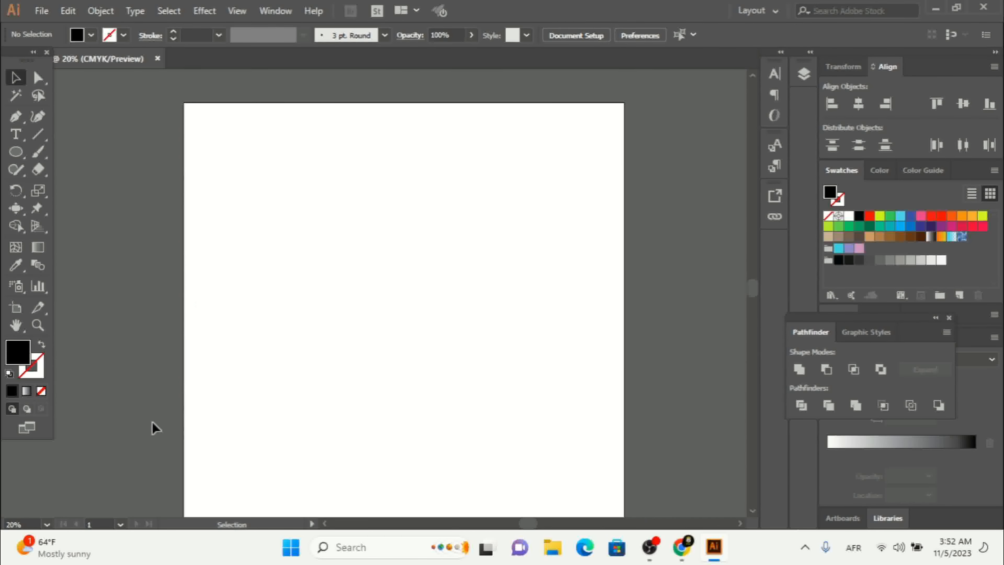
Draw a black circle about 1300 px in diameter near the artboard's top, and place a copy diagonally below it to the right.
left_click(14, 153)
left_click_drag(354, 236, 445, 331)
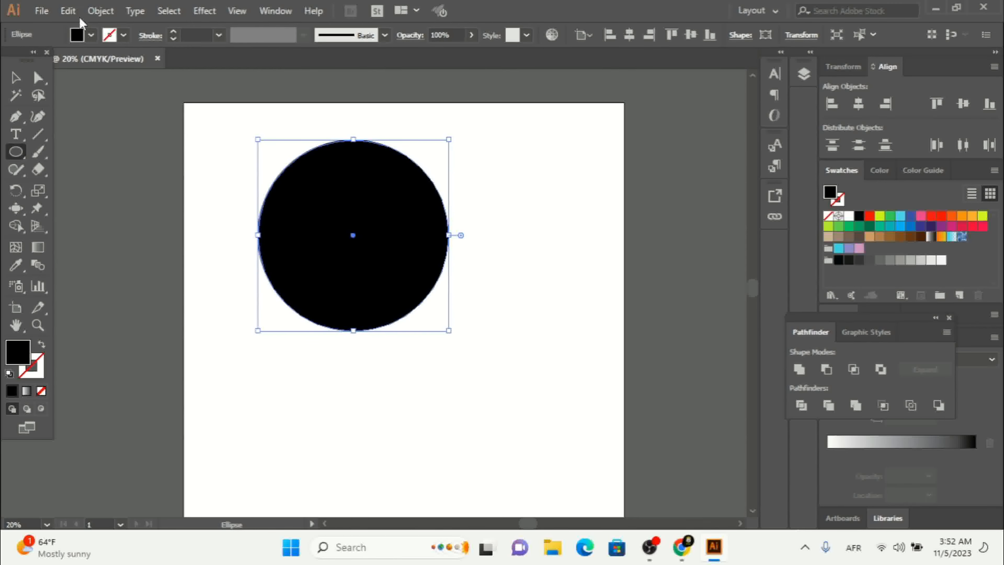
left_click(68, 11)
left_click(114, 83)
left_click(71, 10)
left_click(123, 101)
mouse_move(342, 198)
left_mouse_down()
mouse_move(476, 307)
mouse_move(522, 327)
left_mouse_up()
key("ctrl+z")
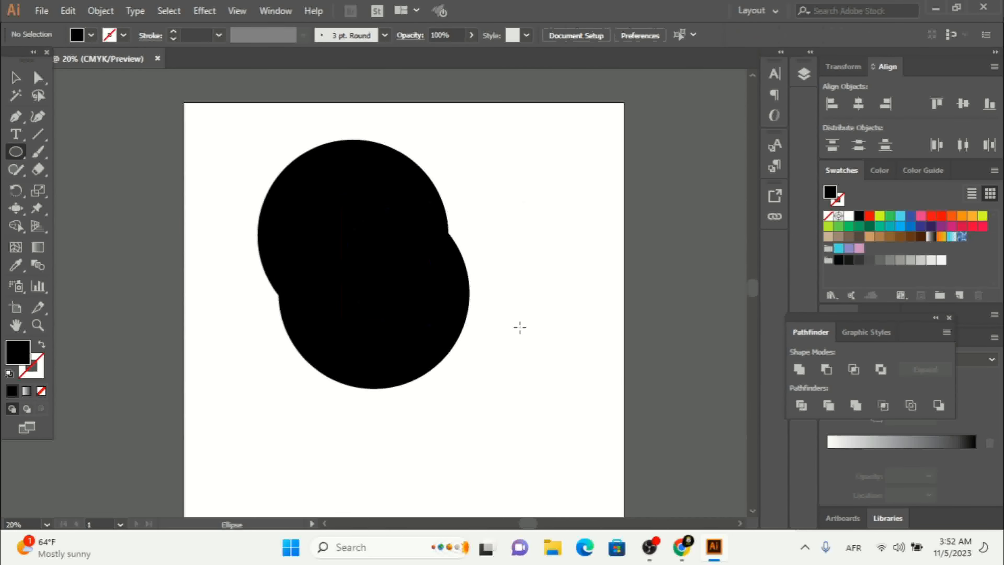
key("v")
left_click_drag(328, 279, 479, 359)
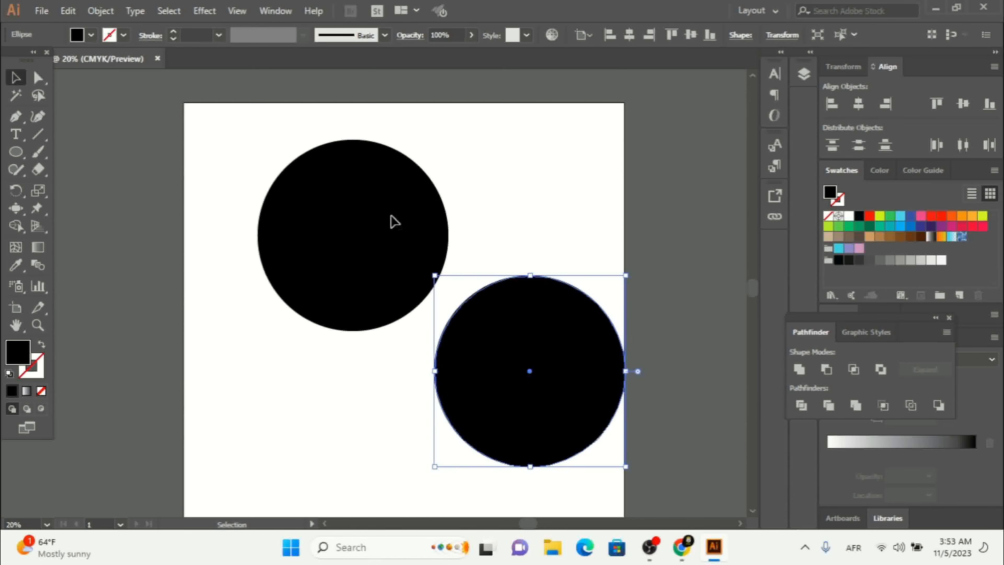
Start path text at the top of the upper circle's outline with the Type on a Path tool.
left_click(379, 220)
left_click(15, 135)
left_click_drag(14, 135, 154, 170)
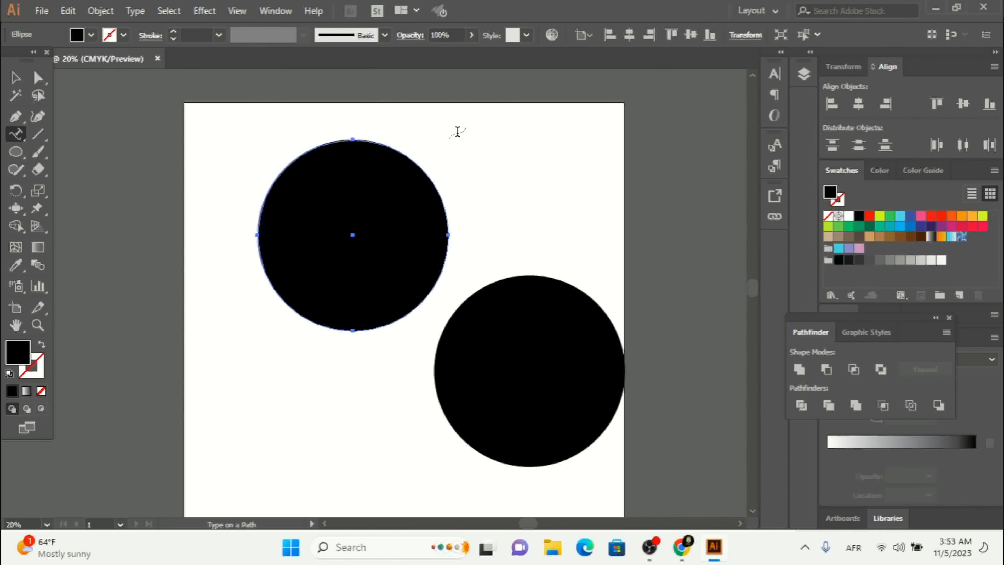
left_click(401, 160)
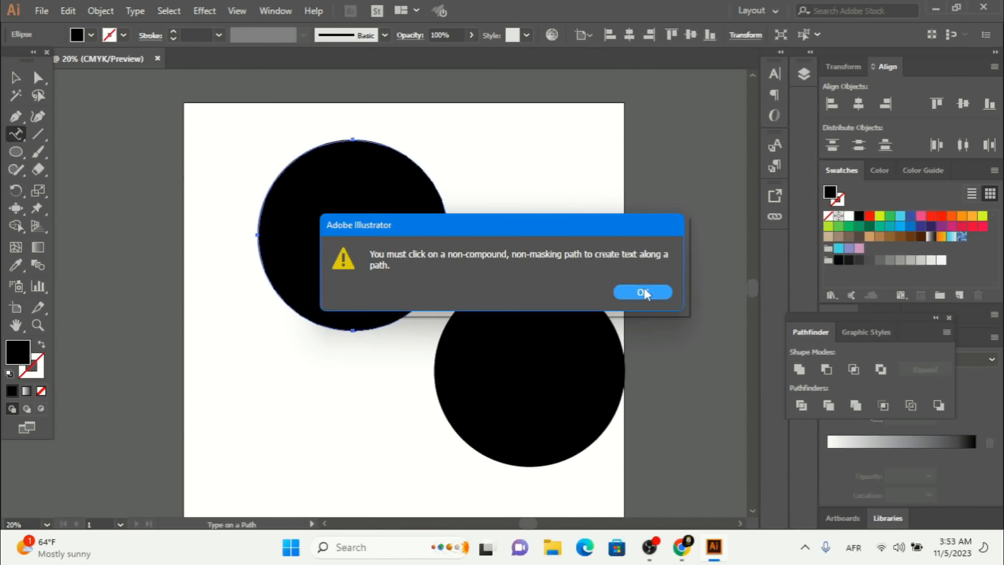
left_click(660, 293)
left_click_drag(19, 140, 19, 139)
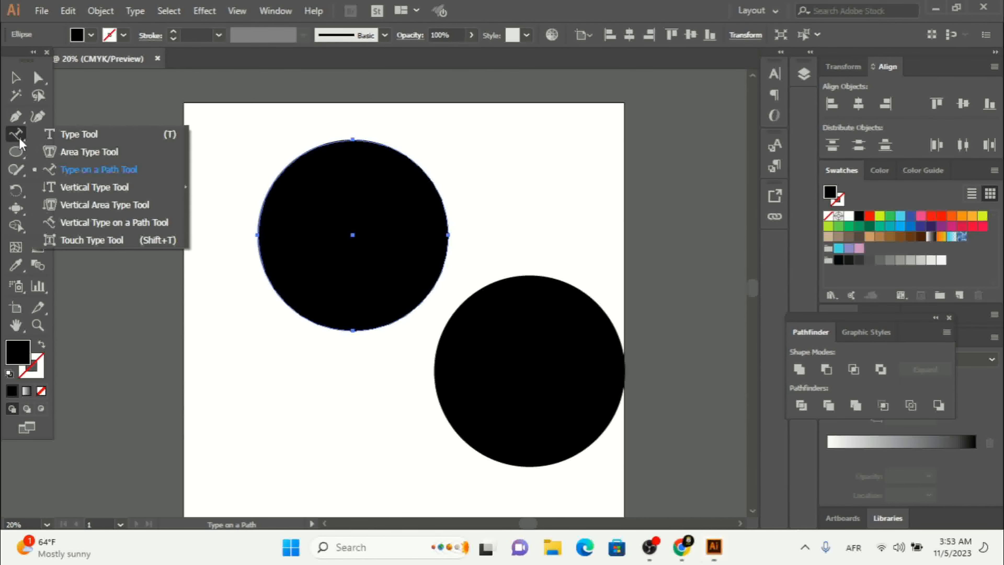
left_click(142, 175)
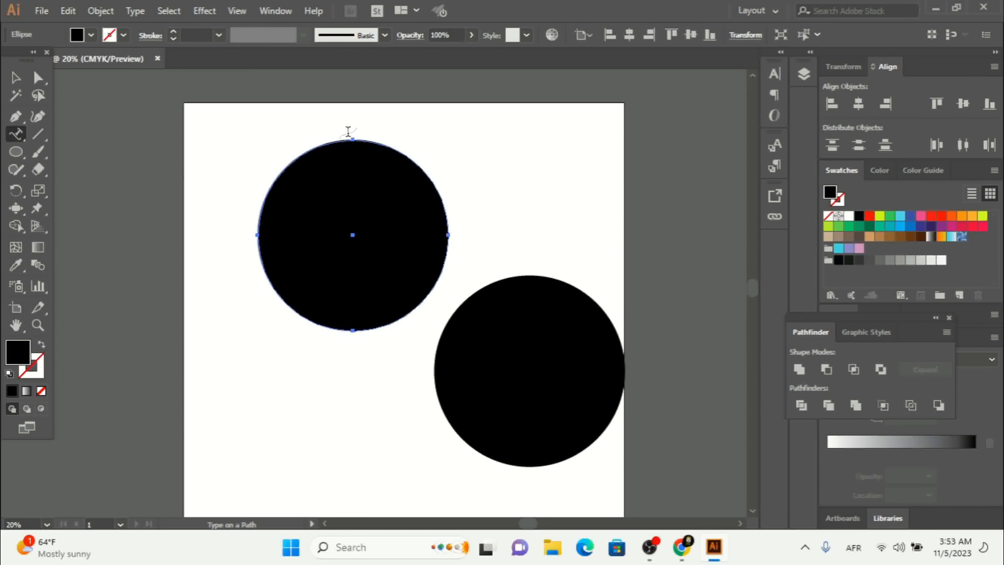
left_click(355, 139)
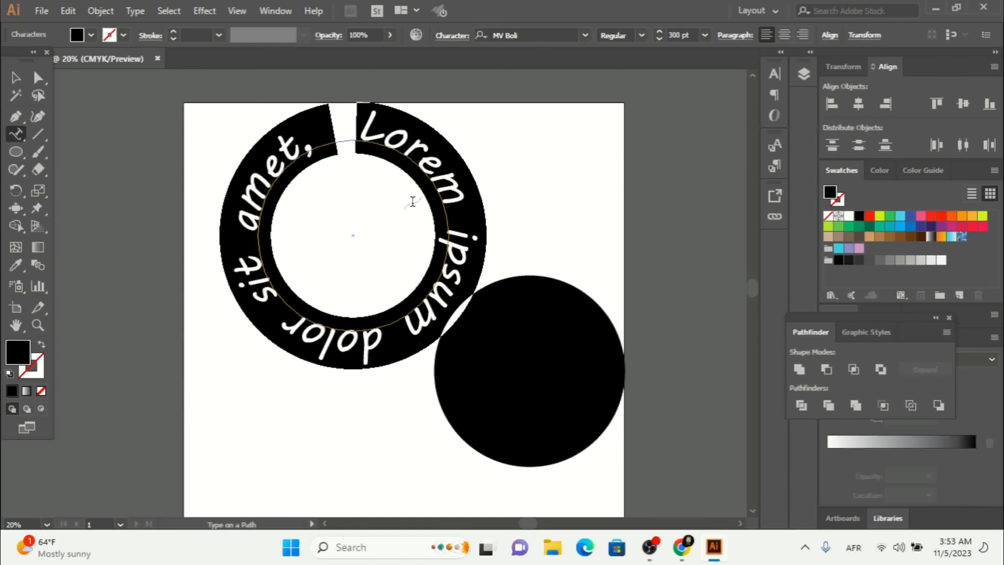
Enter "Logo of my company for" as the text along the upper circle.
type(";p")
key("BackSpace")
type("o")
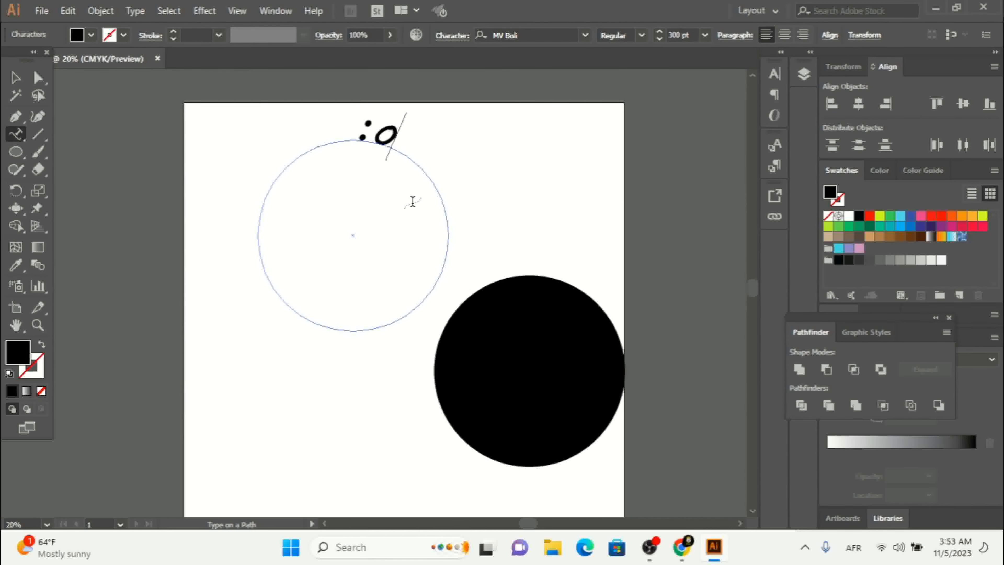
key("BackSpace")
key("BackSpace")
type("Logo of")
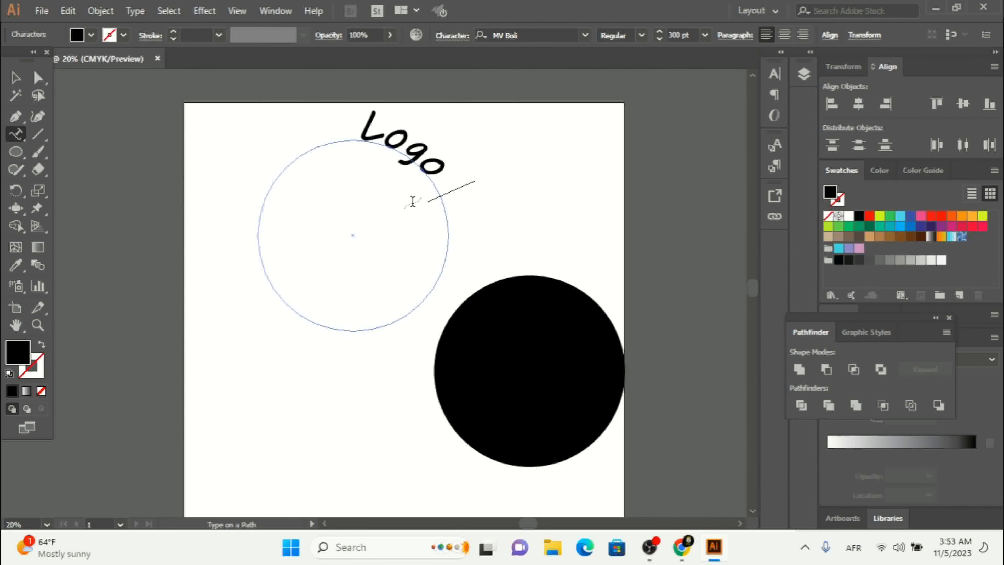
type(" my co")
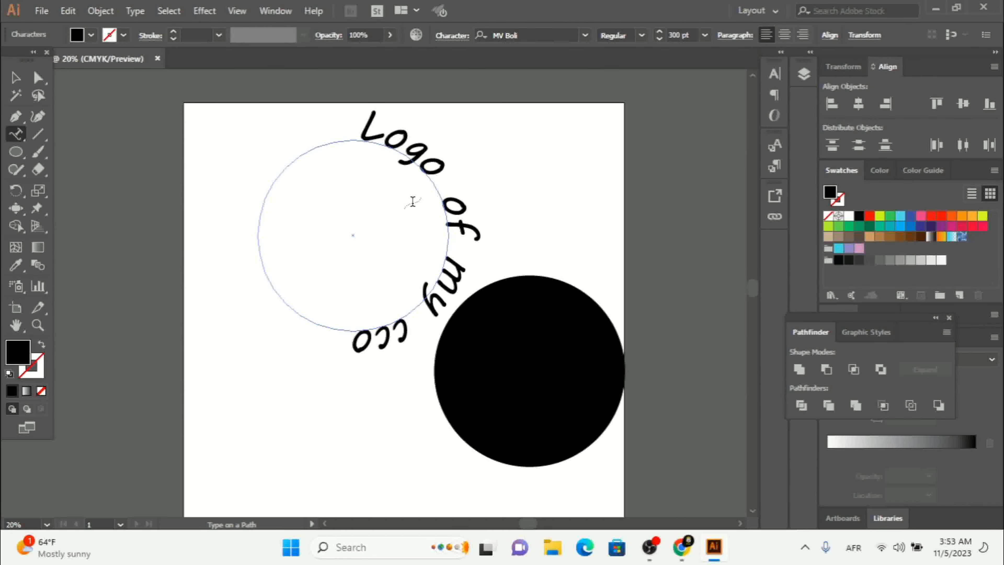
key("BackSpace")
type("p")
key("BackSpace")
type("ompany")
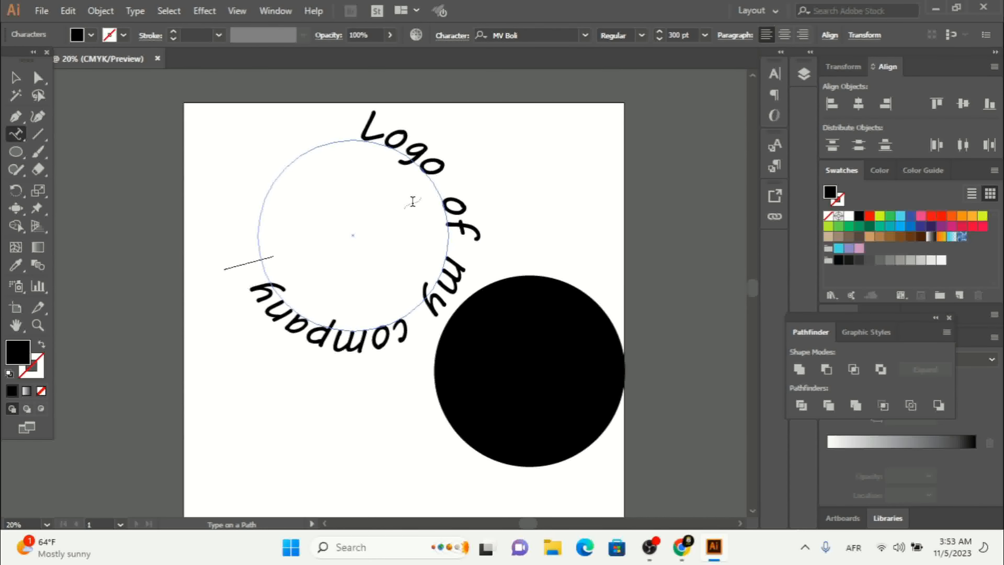
type(" for")
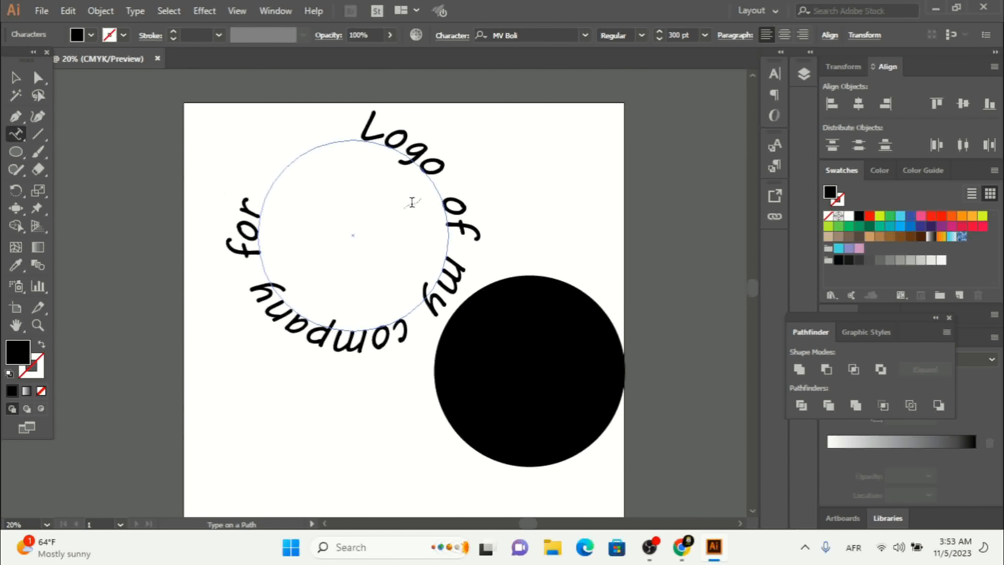
Set the fill of all the circular text to white.
key("ctrl+a")
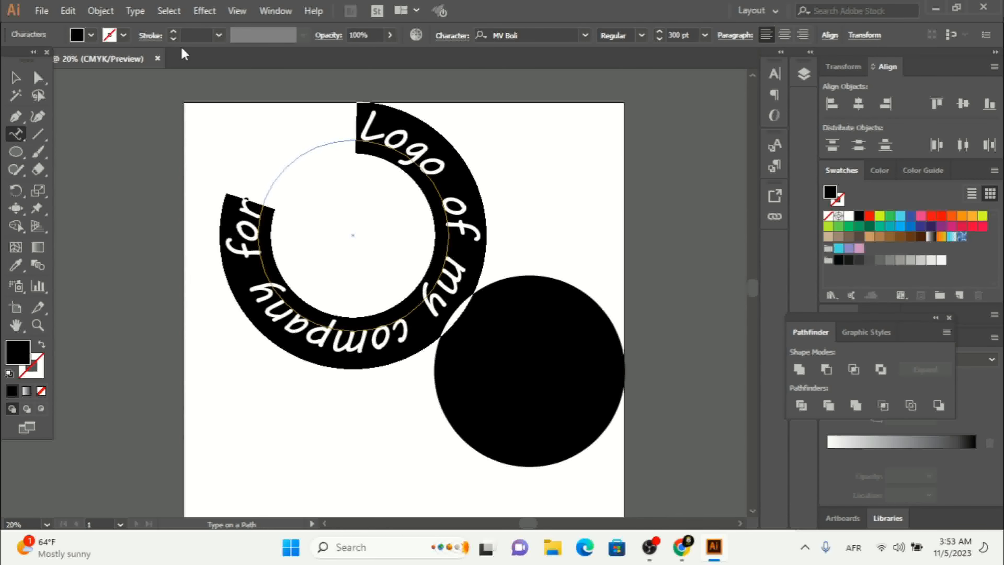
left_click(89, 36)
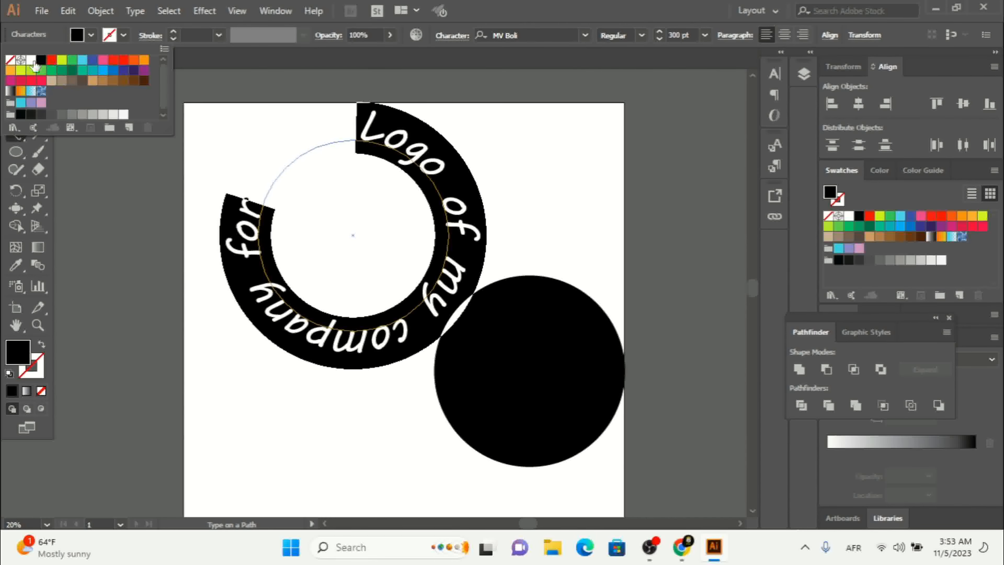
left_click(31, 60)
left_click(90, 36)
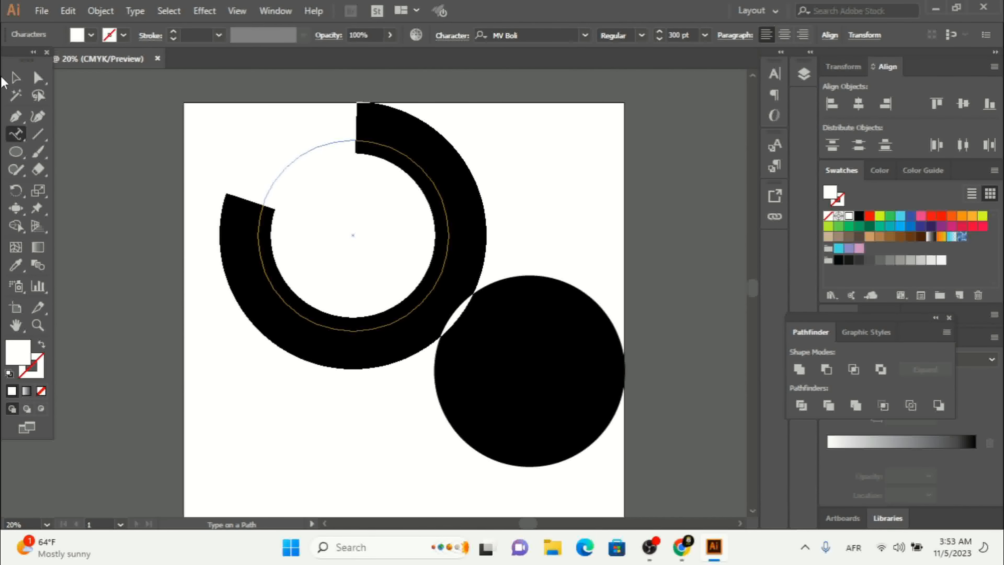
left_click(15, 77)
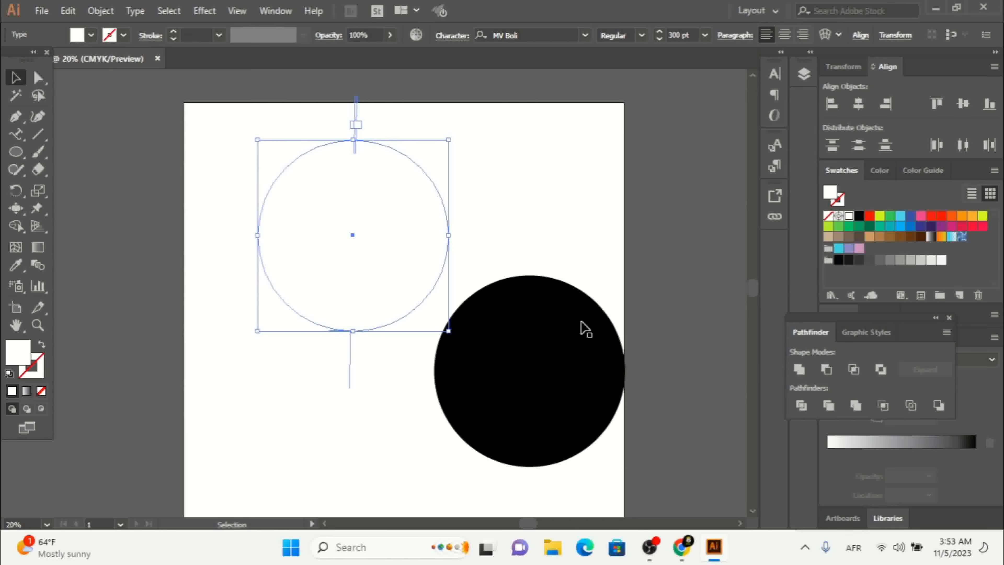
Align the circular text and the black circle on their horizontal and vertical centers.
left_click_drag(639, 201, 199, 430)
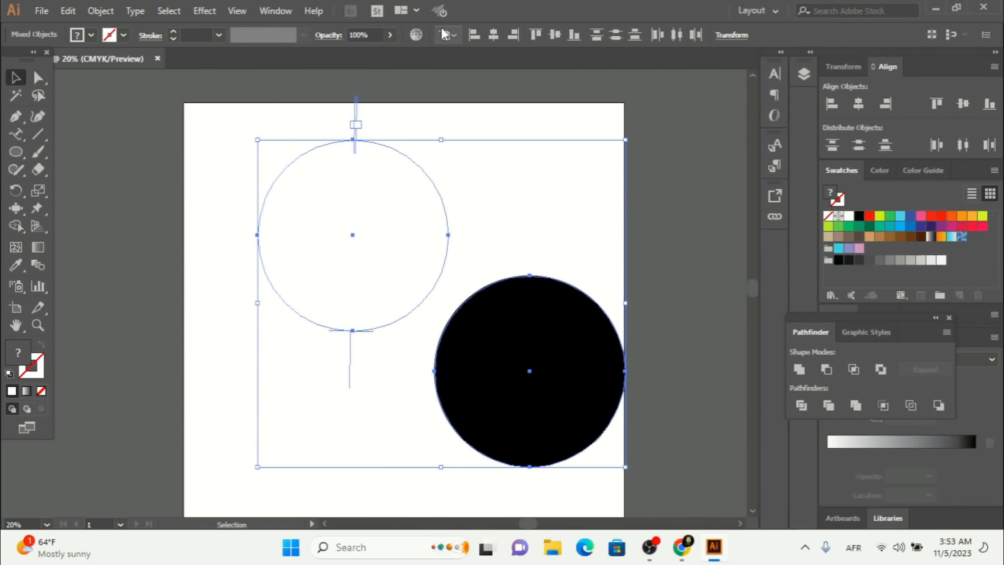
left_click(455, 31)
left_click(464, 41)
left_click(449, 34)
left_click(463, 54)
left_click(499, 37)
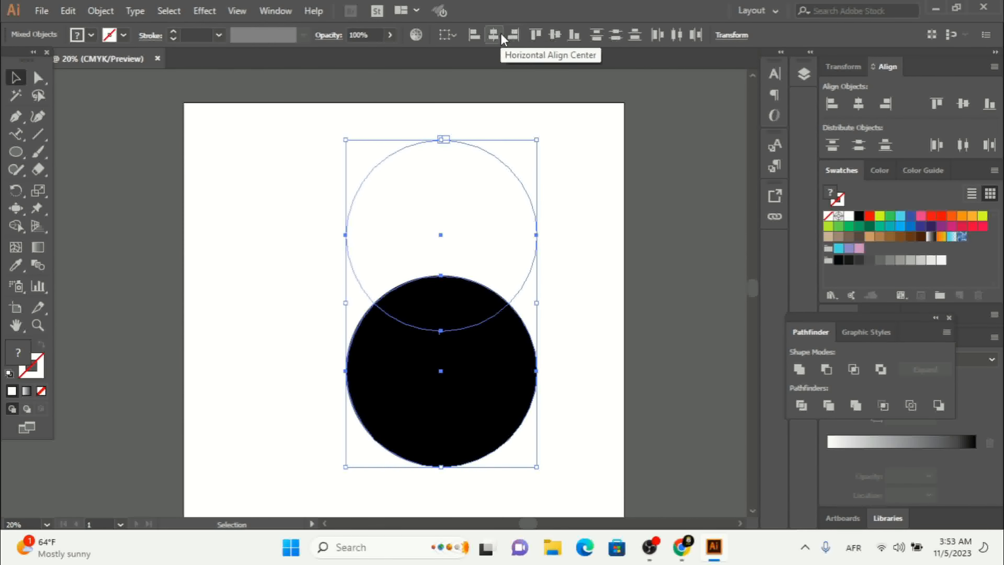
left_click(556, 36)
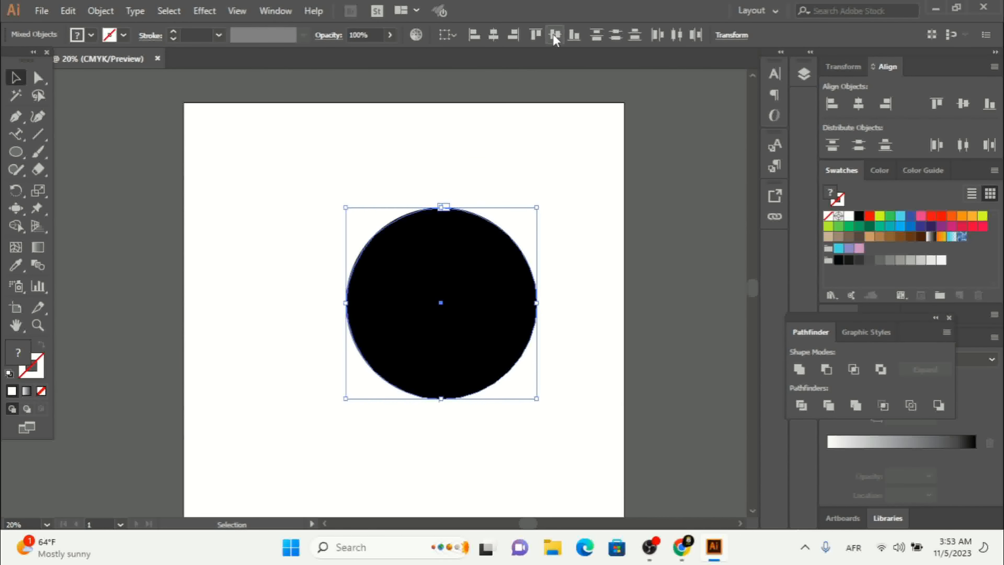
Send the black circle to the back and select the white circular text.
left_click(577, 299)
left_click(475, 285)
right_click(470, 280)
mouse_move(556, 455)
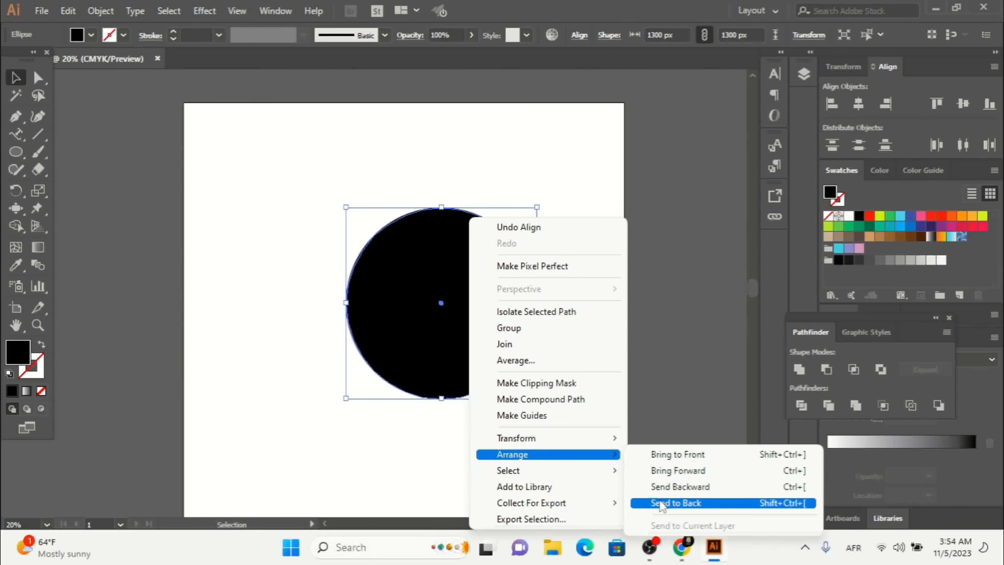
left_click(661, 504)
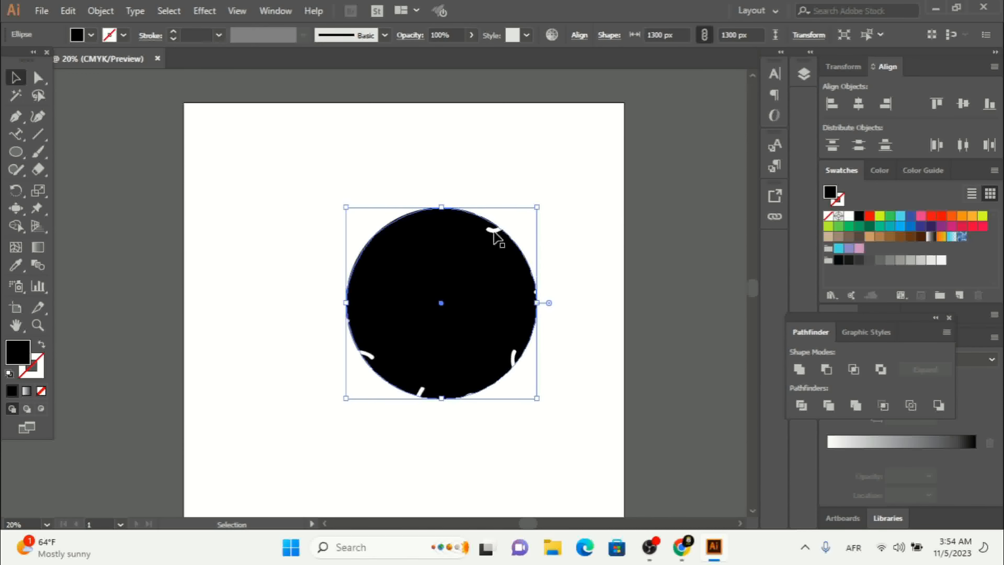
left_click(497, 237)
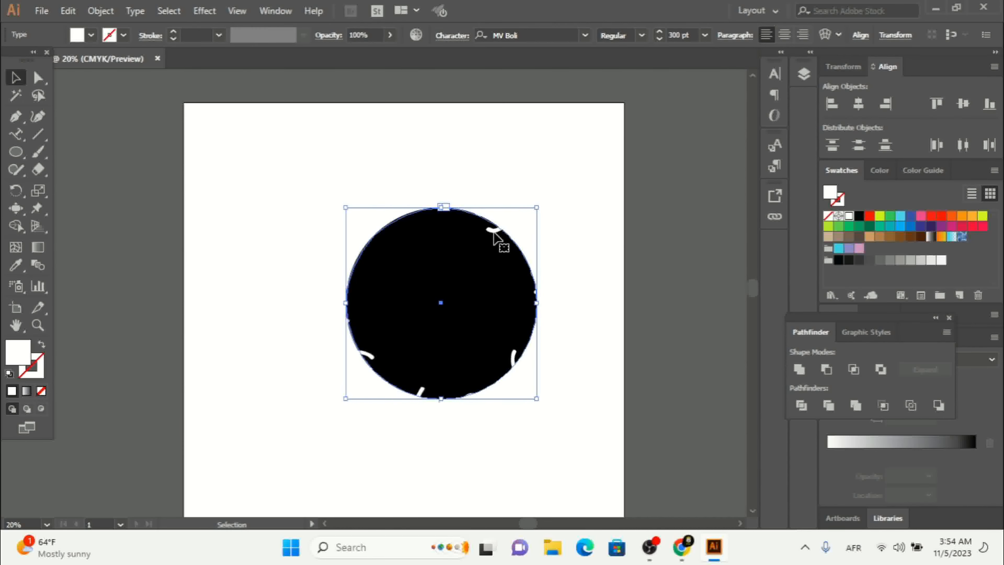
Scale the white circular text proportionally about its center to about 200 pt so it fits inside the black circle.
left_click(591, 385)
left_click(514, 358)
left_click_drag(532, 397, 507, 378)
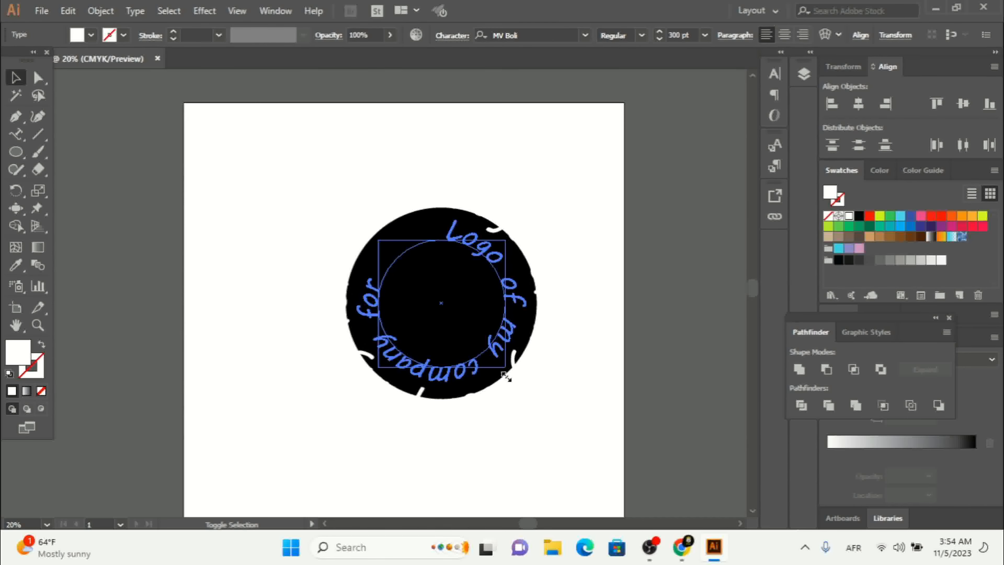
left_click_drag(507, 378, 506, 378)
left_click(587, 355)
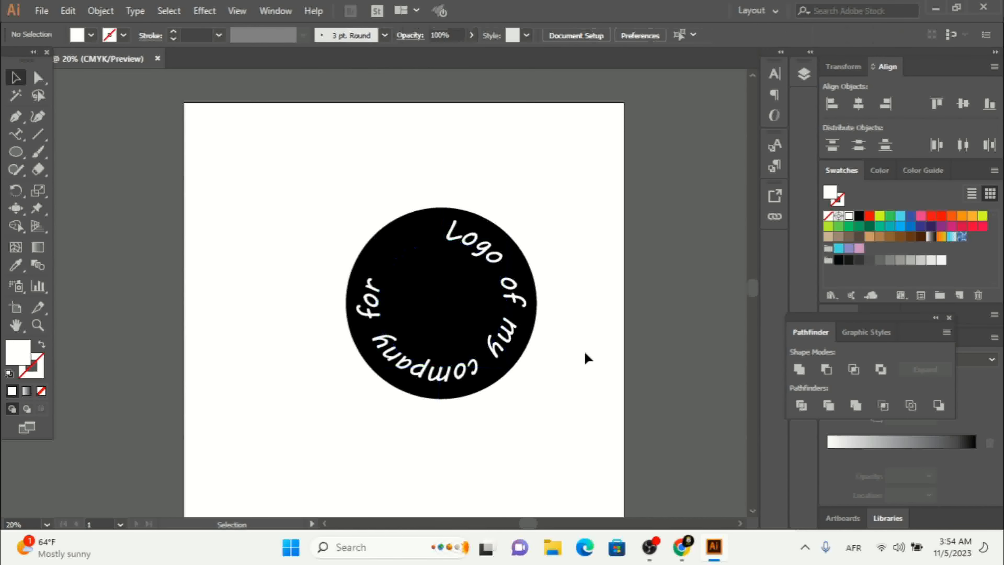
left_click_drag(580, 190, 274, 418)
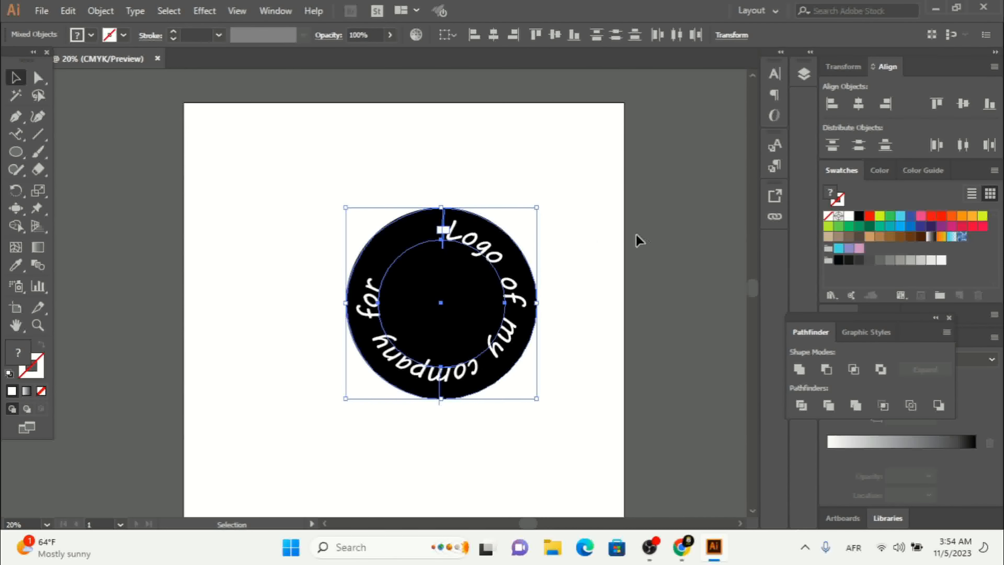
left_click(565, 291)
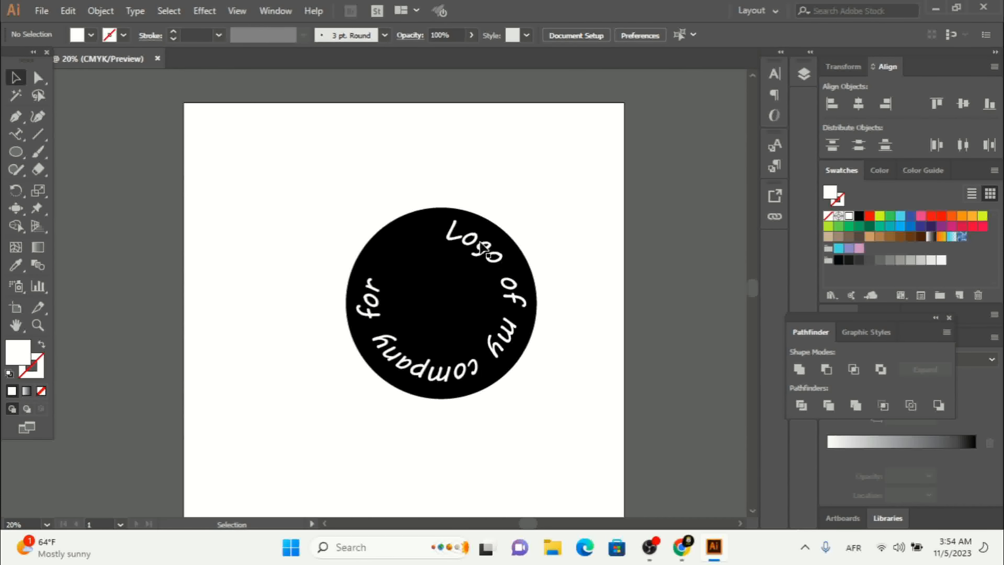
Preview the Flip setting on the circular text in Type on a Path Options, and cancel the change.
left_click(442, 373)
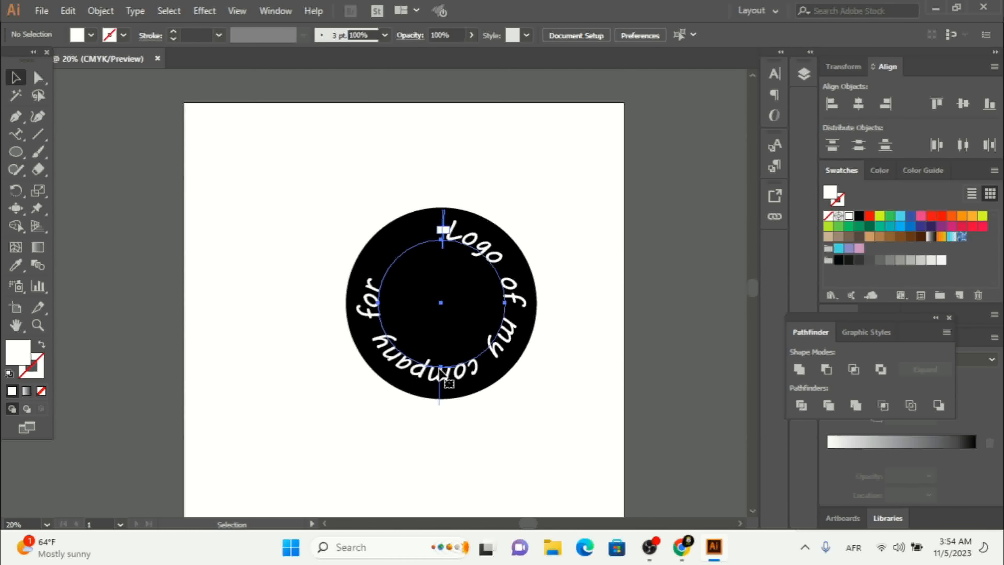
left_click(135, 12)
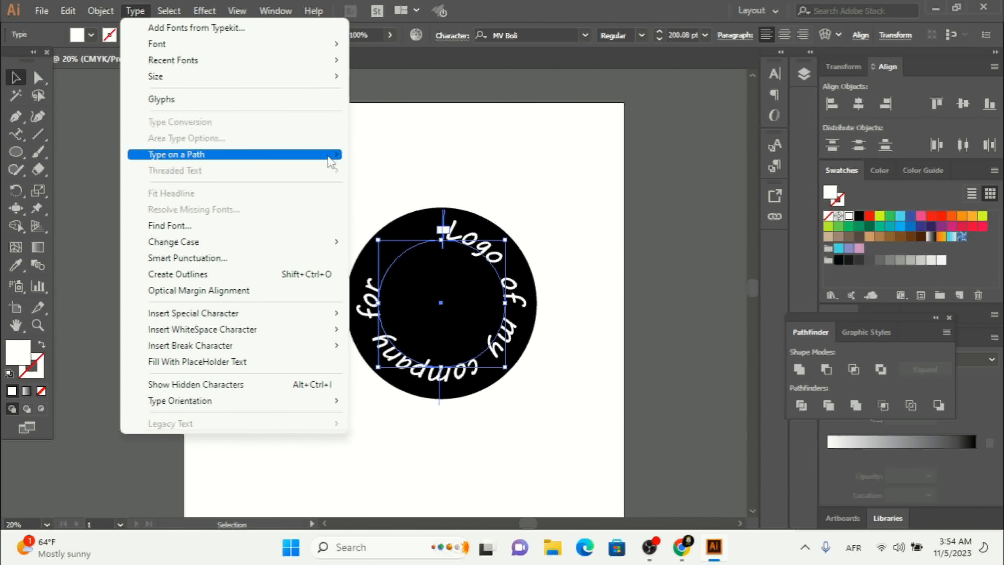
mouse_move(331, 156)
left_click(421, 242)
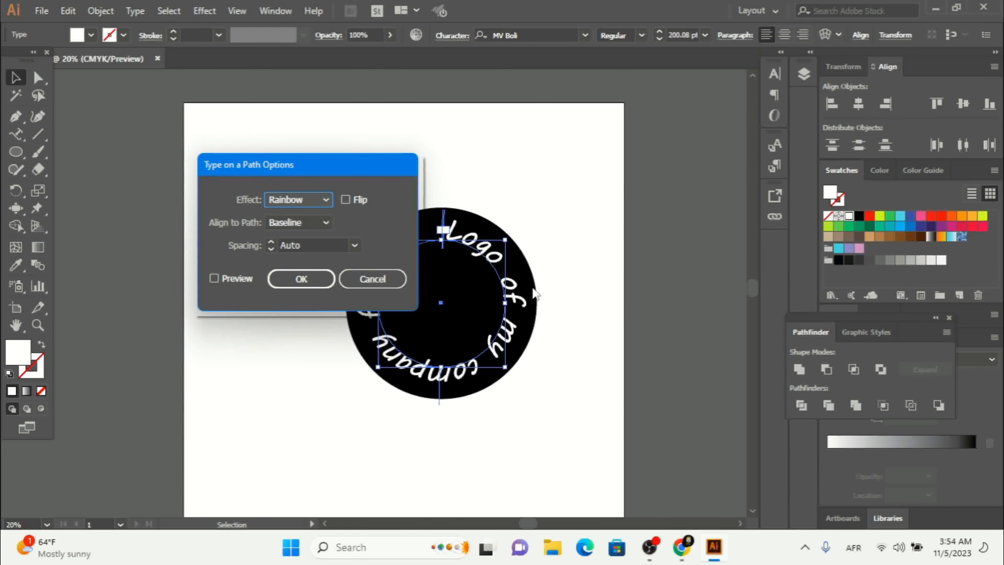
left_click_drag(329, 173, 197, 97)
left_click(328, 185)
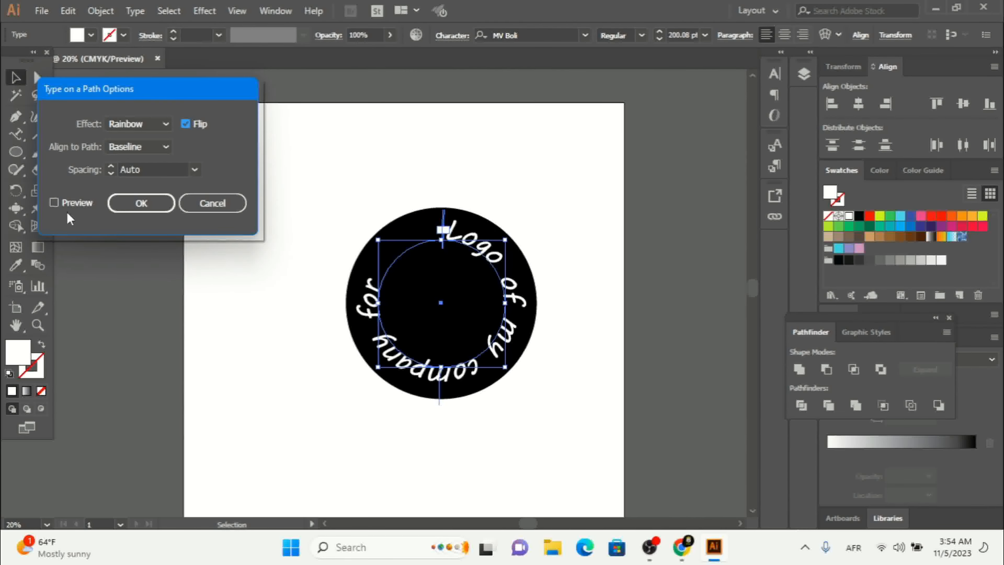
left_click(67, 202)
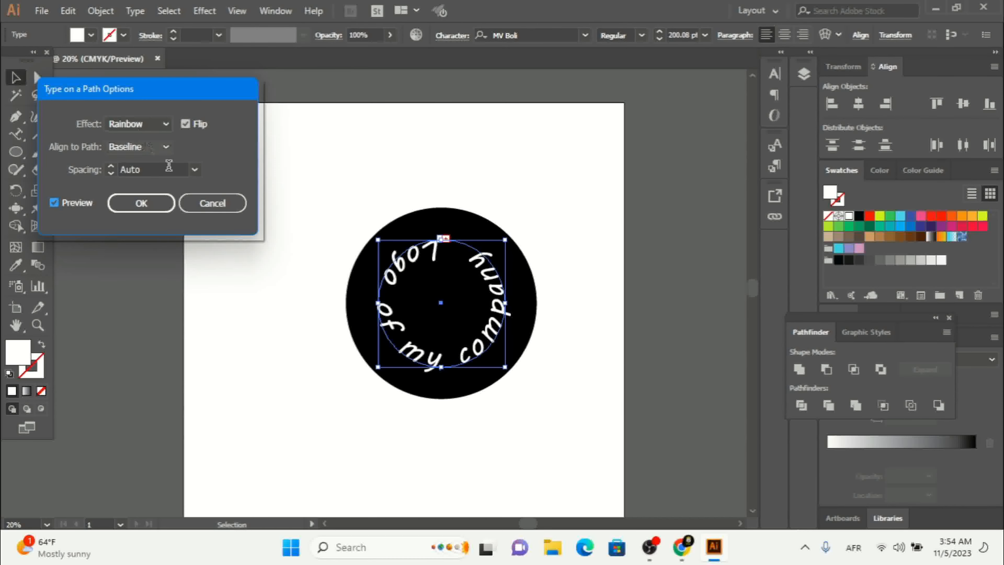
left_click(213, 203)
left_click(269, 350)
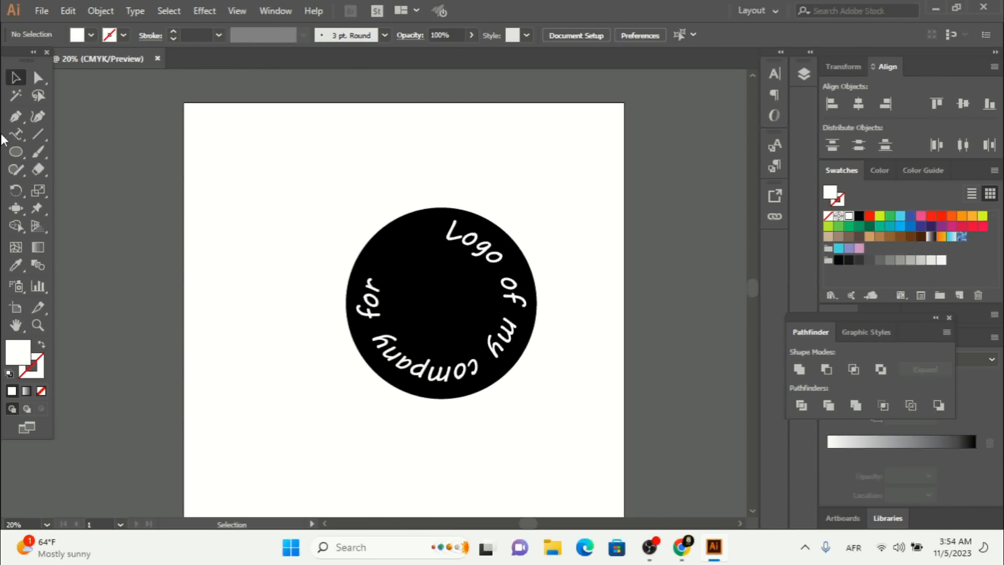
Switch from the Type on a Path tool to the regular Type tool.
left_click(16, 134)
left_click(16, 134)
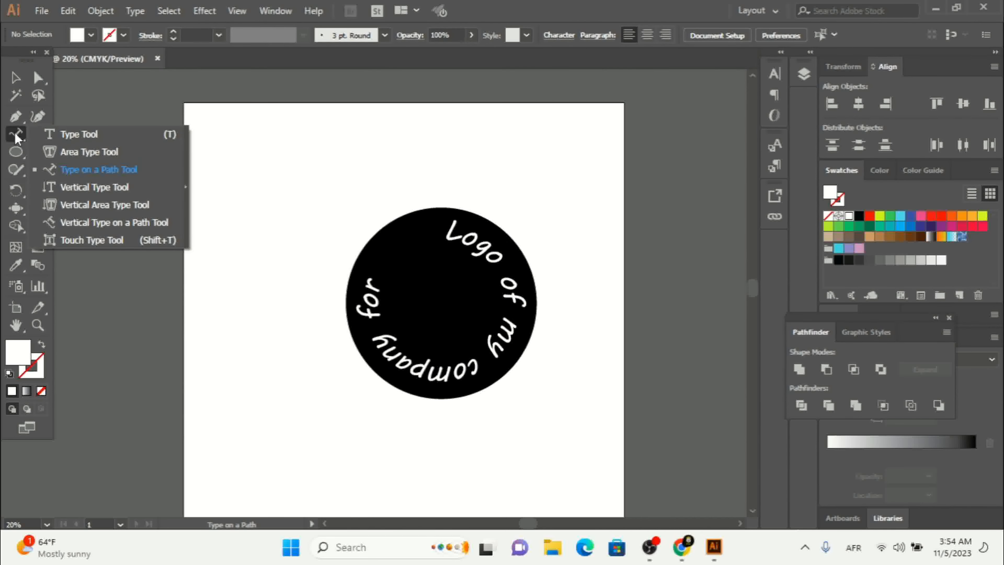
left_click(54, 131)
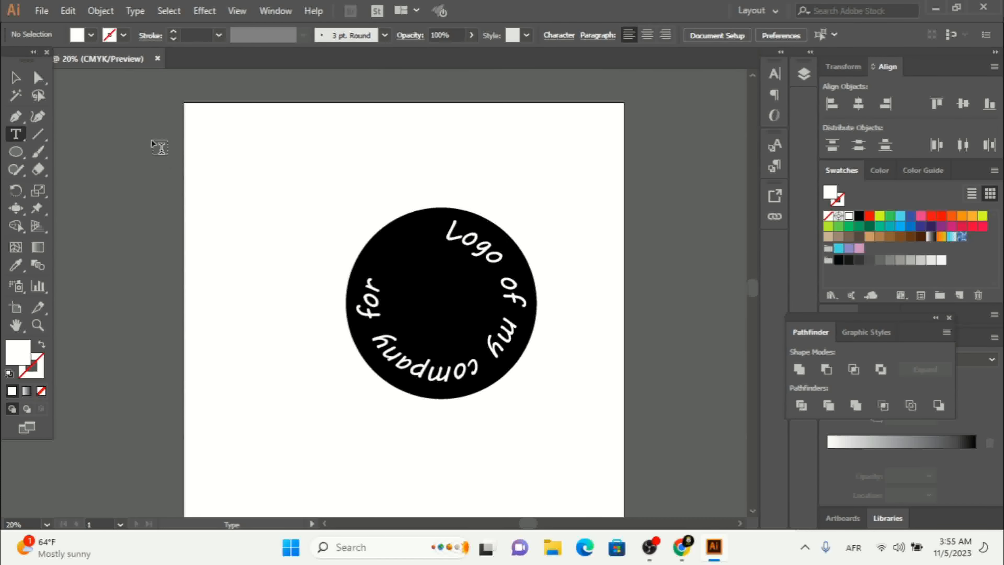